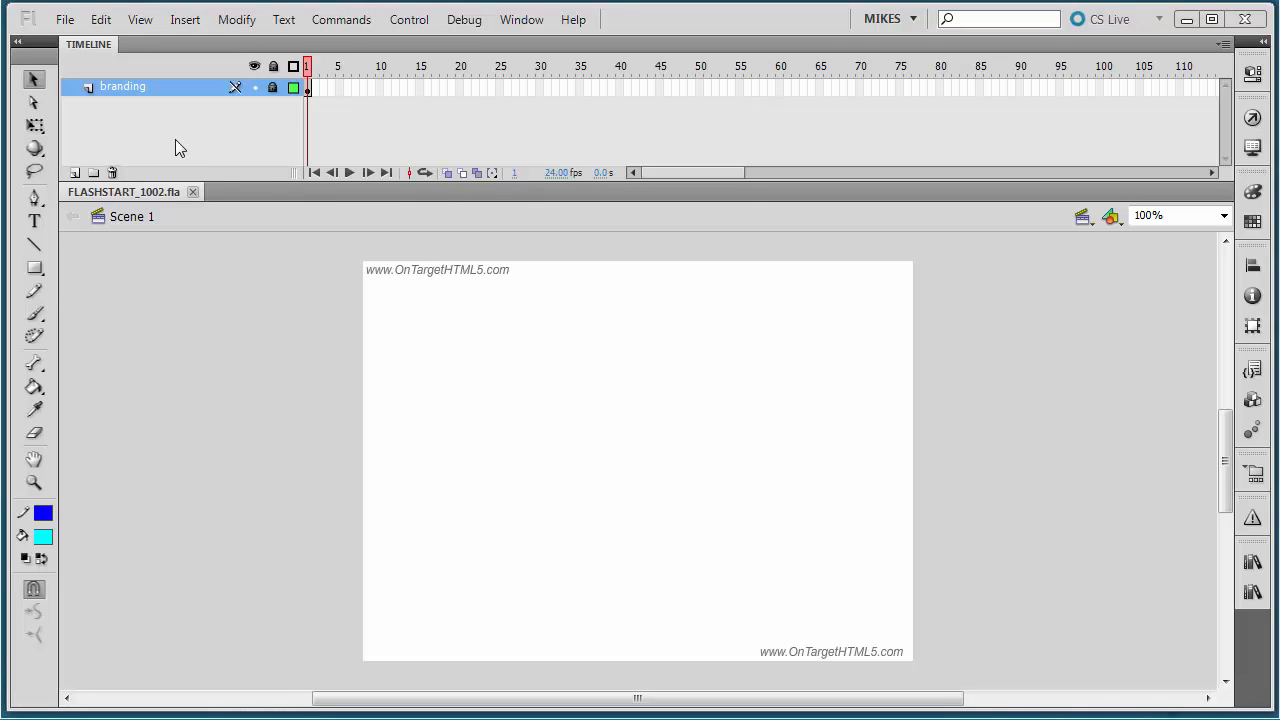
# Step: Add a new layer above the branding layer and name it graphics
pyautogui.click(173, 92)
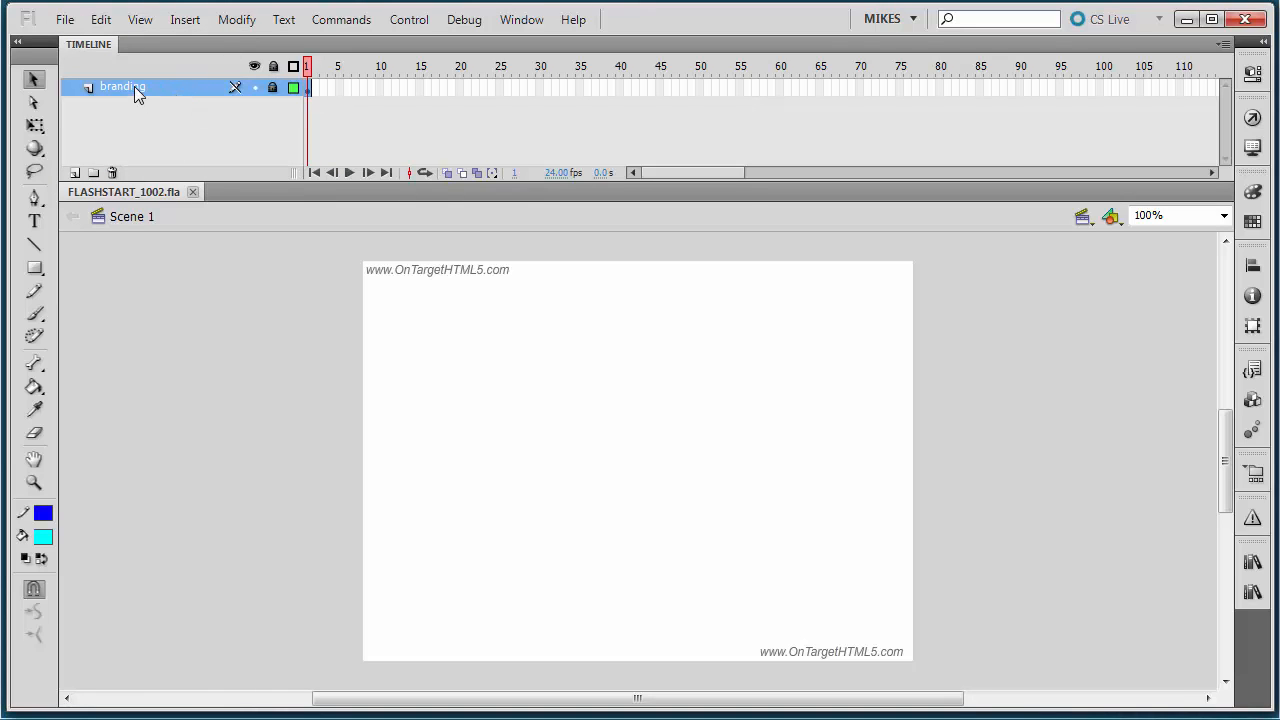
pyautogui.click(74, 173)
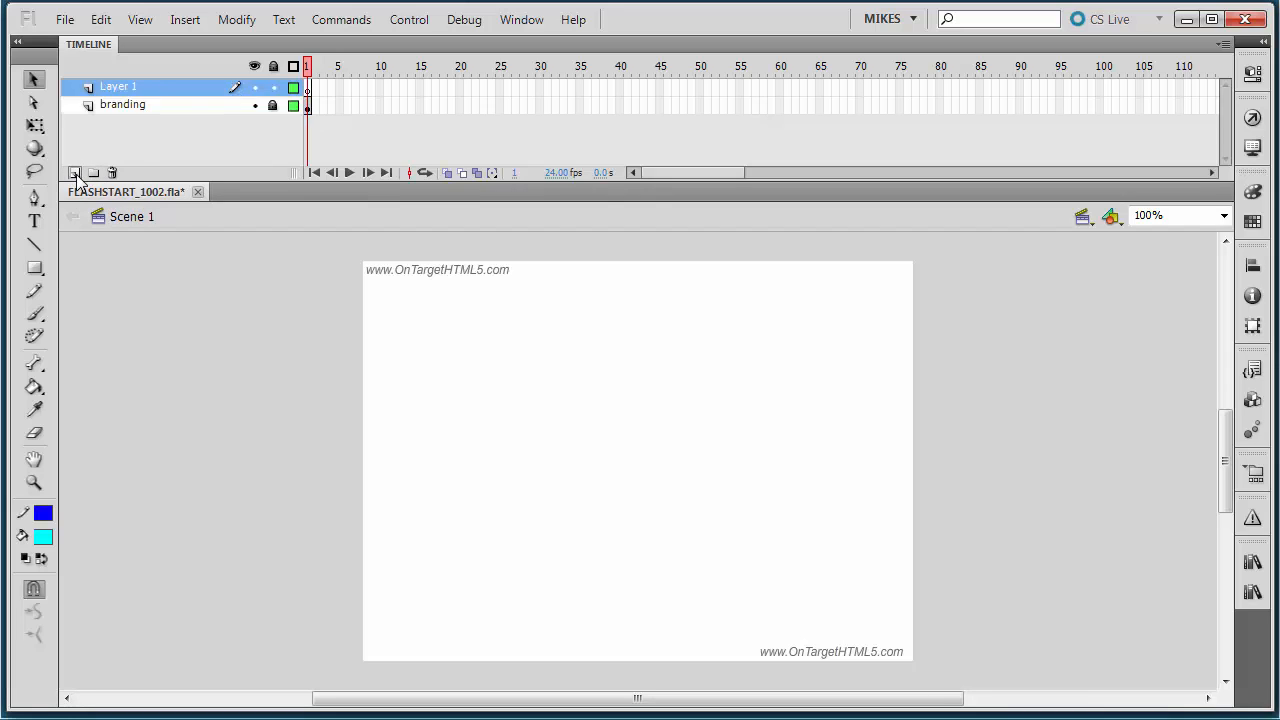
pyautogui.doubleClick(140, 92)
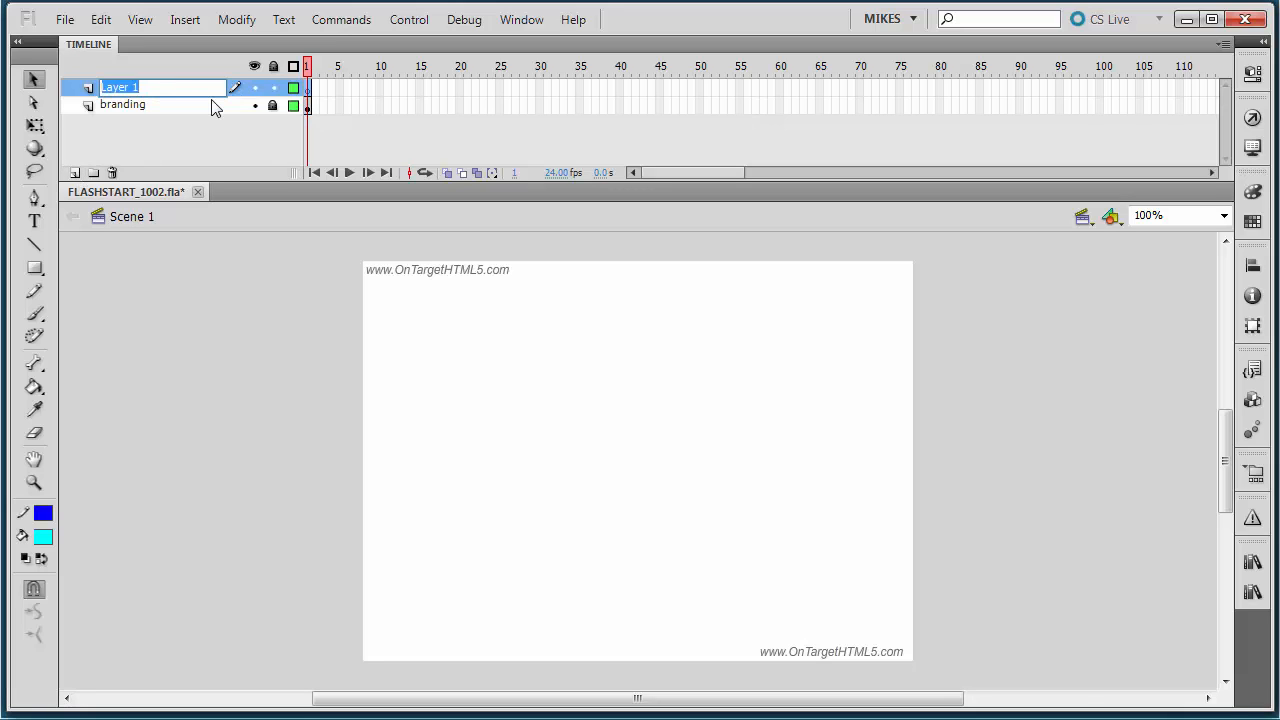
pyautogui.write('graphics')
pyautogui.press('Return')
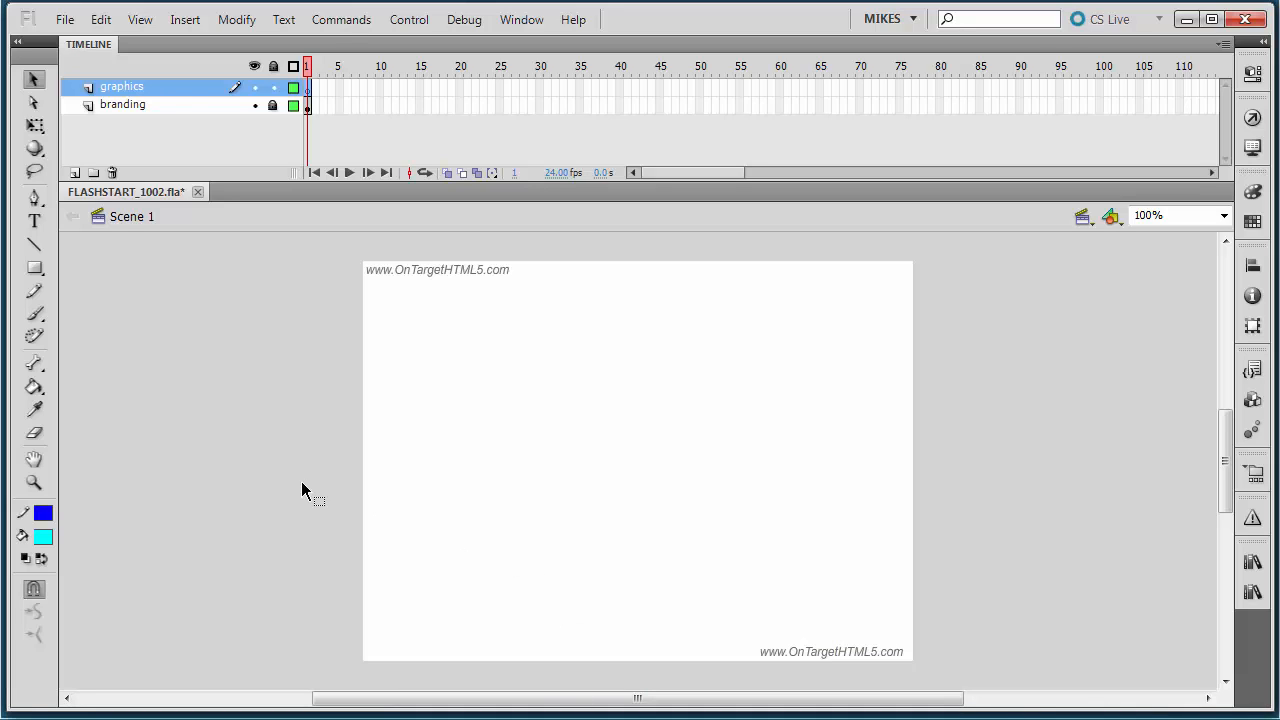
# Step: Draw a square about 122 px wide with a cyan fill and blue outline in the upper-left part of the stage
pyautogui.click(40, 276)
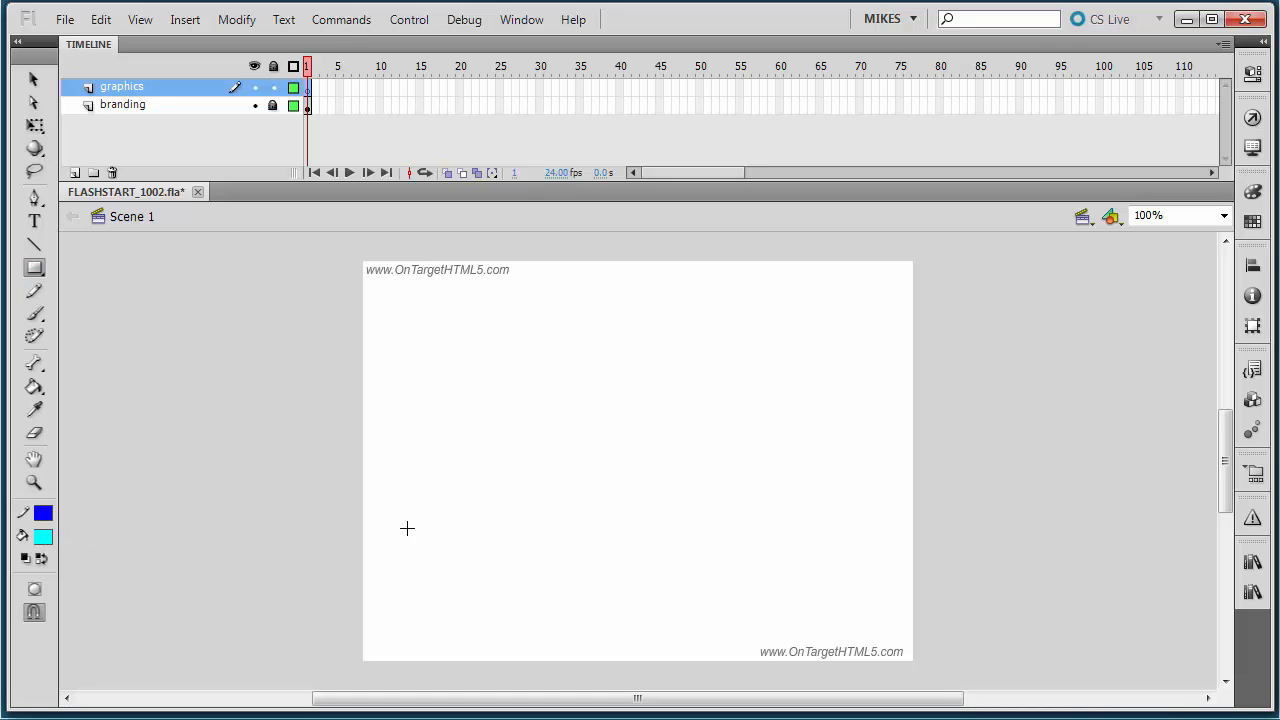
pyautogui.moveTo(467, 334); pyautogui.dragTo(592, 462)
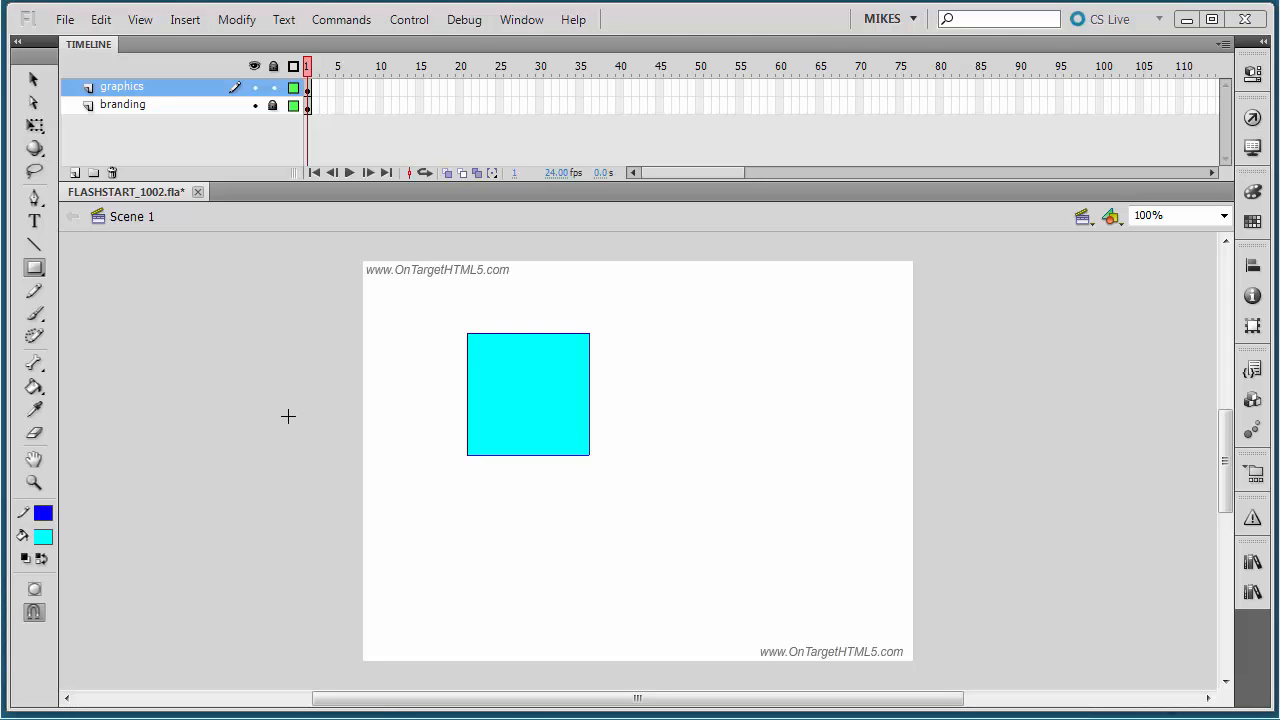
pyautogui.press('v')
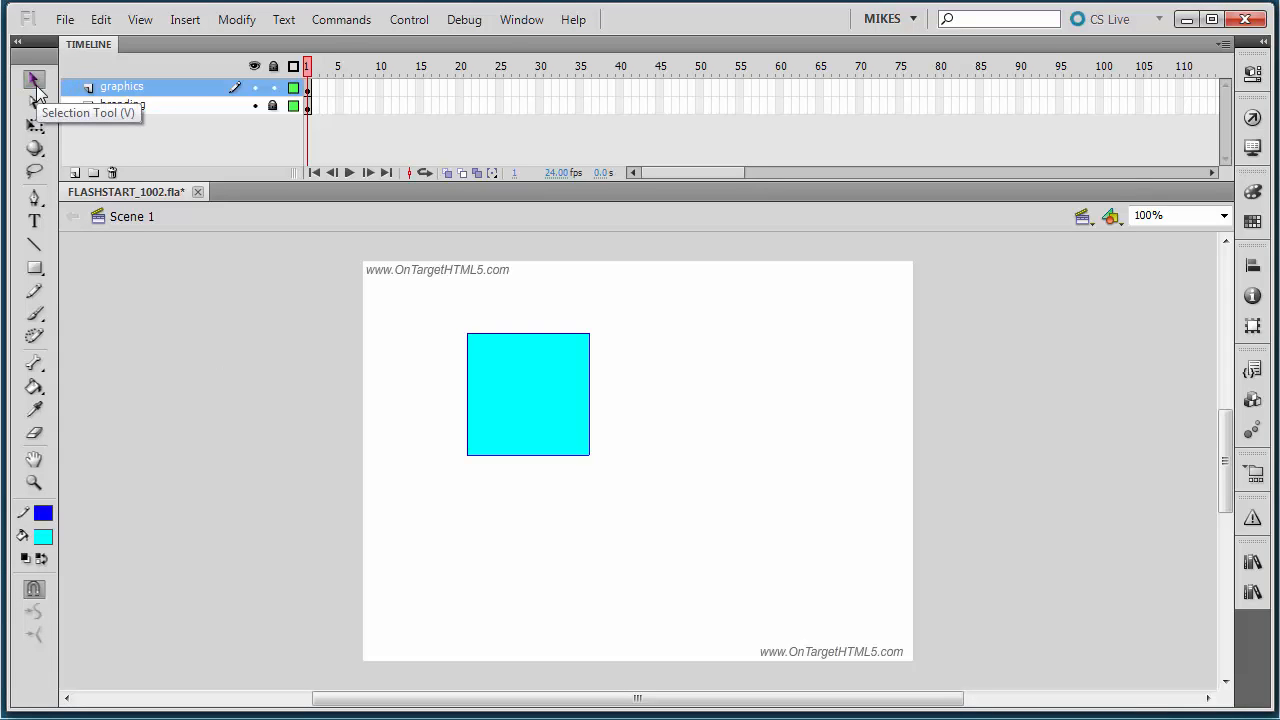
# Step: Try selecting only the square's fill without its outline, clearing the selection after each attempt
pyautogui.click(509, 422)
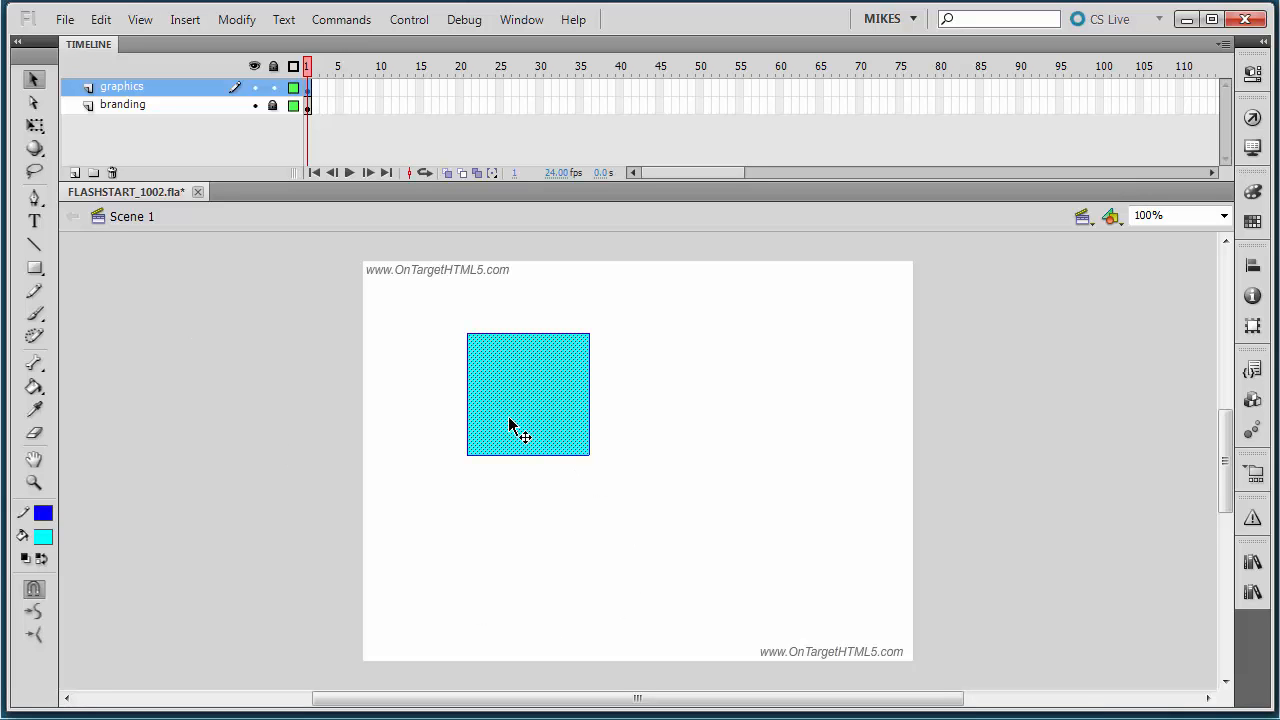
pyautogui.click(722, 441)
pyautogui.click(555, 420)
pyautogui.click(727, 396)
pyautogui.doubleClick(543, 380)
pyautogui.click(684, 433)
# Step: Try to move the square's fill away from its outline, undo the move, and clear the selection
pyautogui.moveTo(544, 434); pyautogui.dragTo(703, 489)
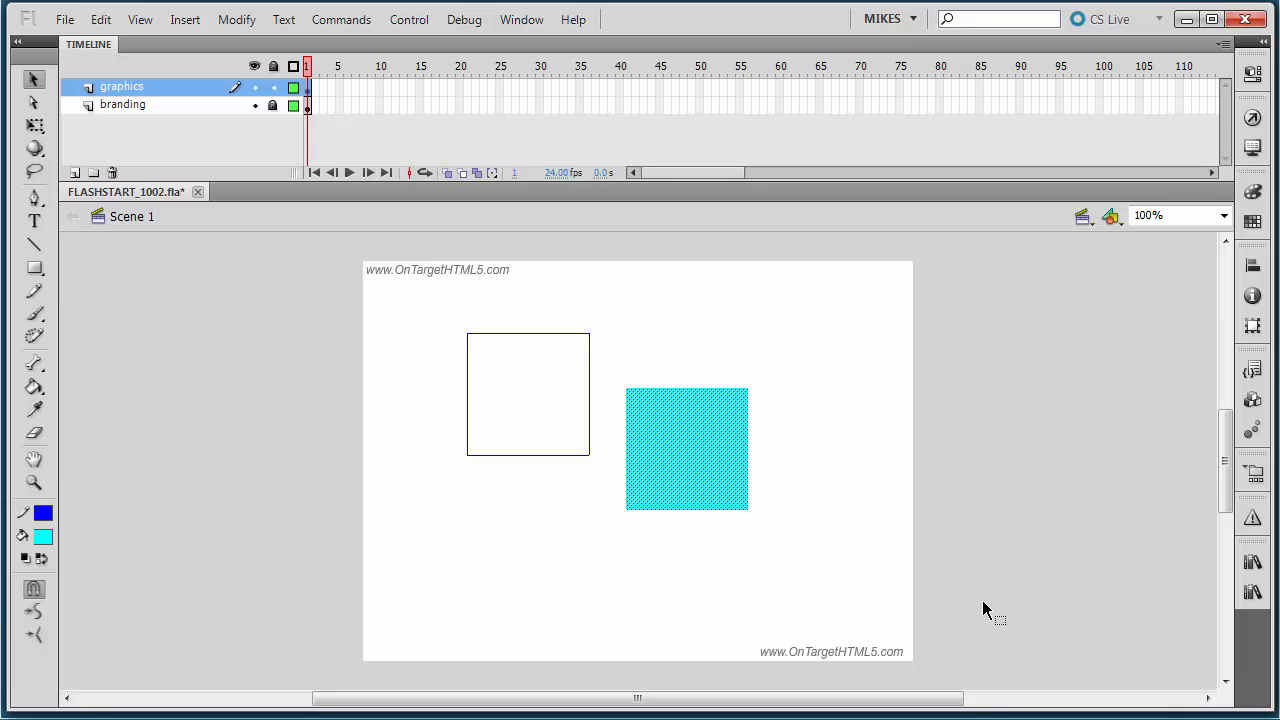
pyautogui.hotkey('ctrl', 'z')
pyautogui.click(813, 526)
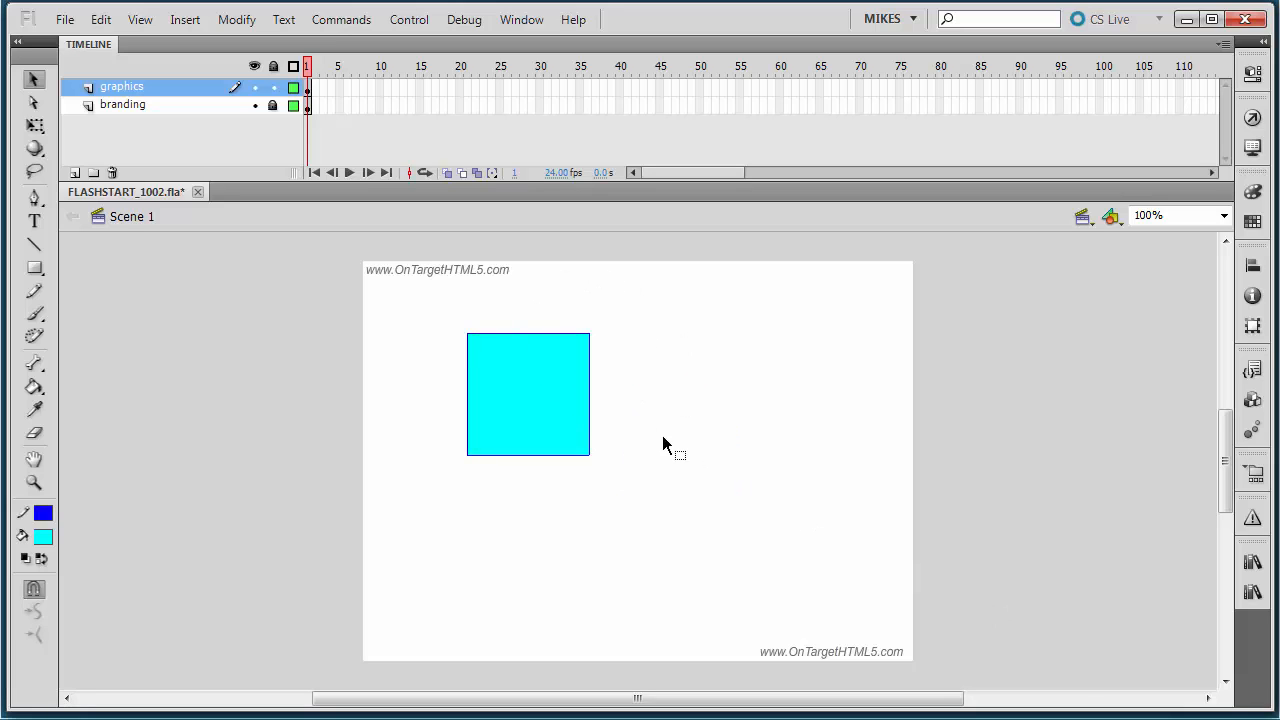
# Step: Compare selecting the square's fill alone with selecting its fill and outline together, and leave everything deselected
pyautogui.moveTo(424, 304); pyautogui.dragTo(690, 543)
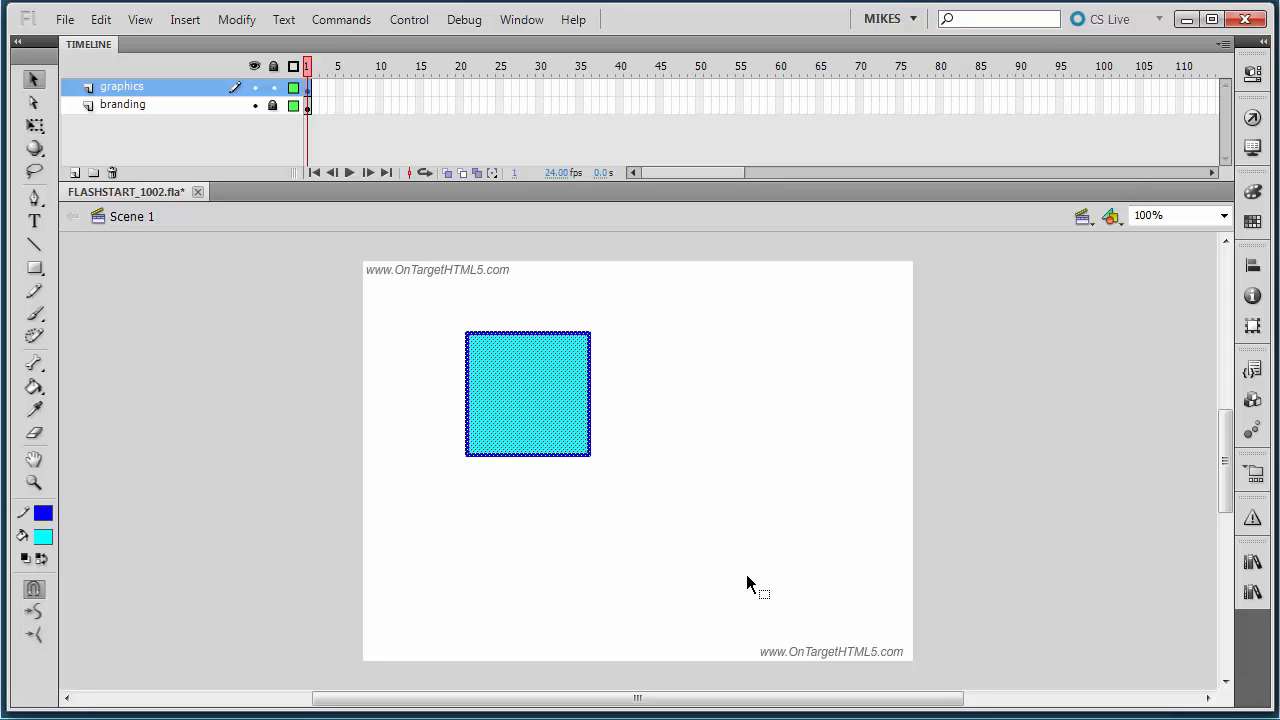
pyautogui.click(746, 574)
pyautogui.click(540, 418)
pyautogui.click(734, 404)
pyautogui.click(549, 420)
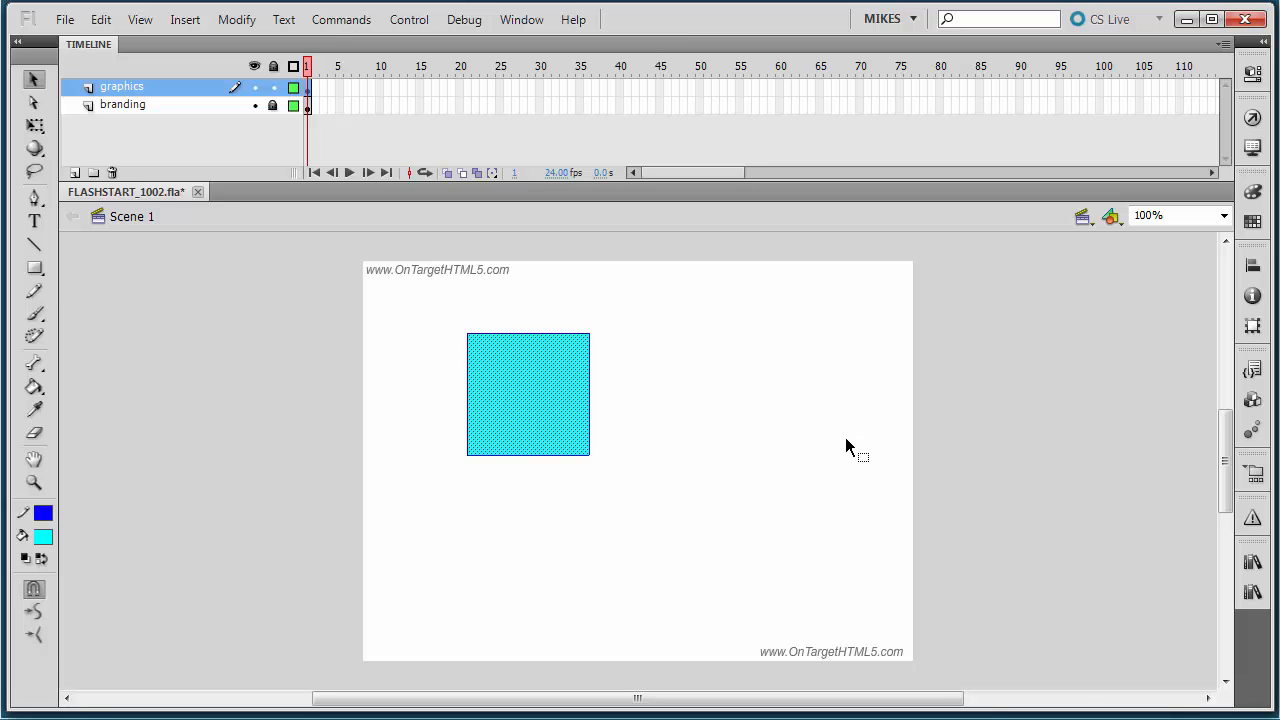
pyautogui.click(846, 440)
pyautogui.doubleClick(528, 414)
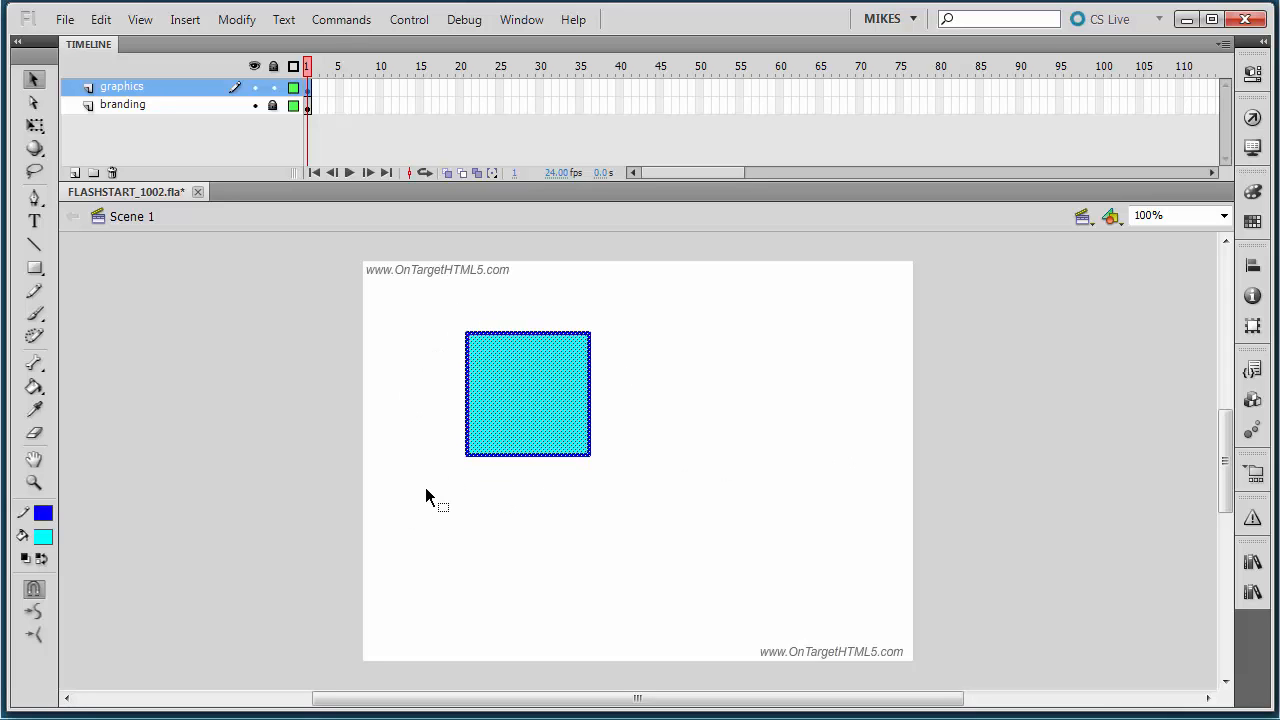
pyautogui.click(622, 489)
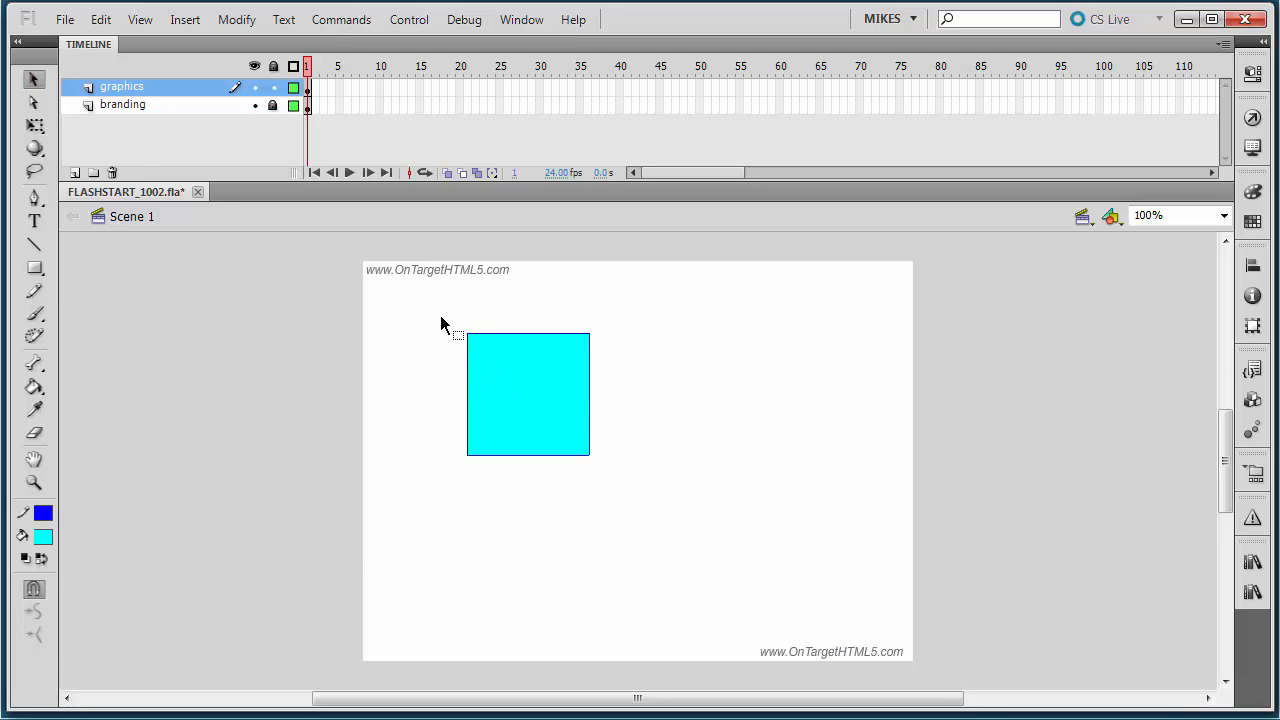
pyautogui.moveTo(422, 304); pyautogui.dragTo(647, 500)
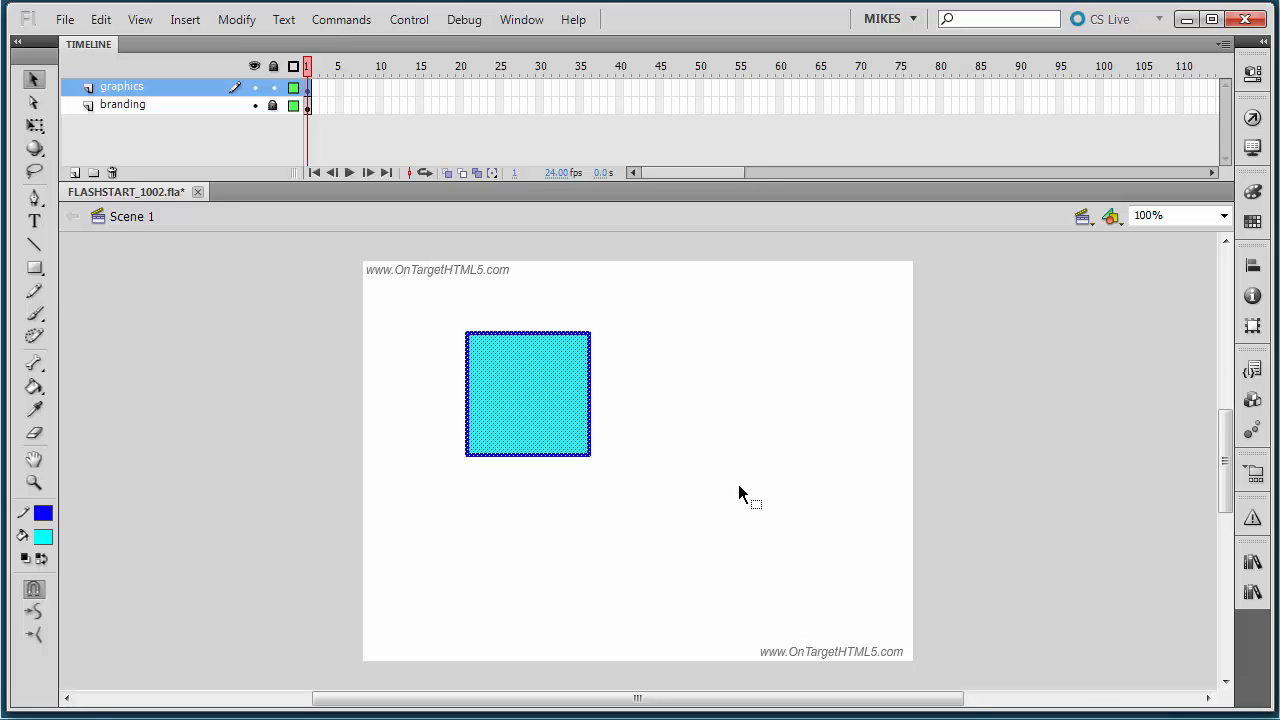
pyautogui.click(243, 19)
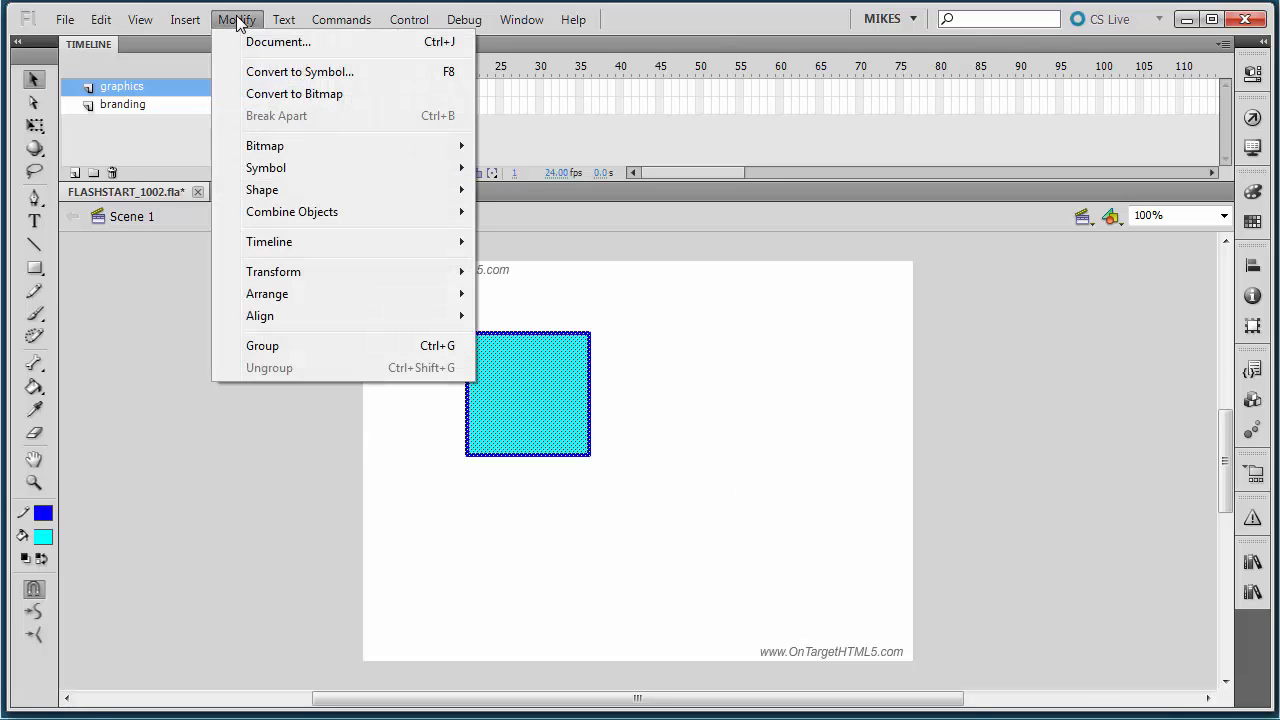
pyautogui.click(760, 398)
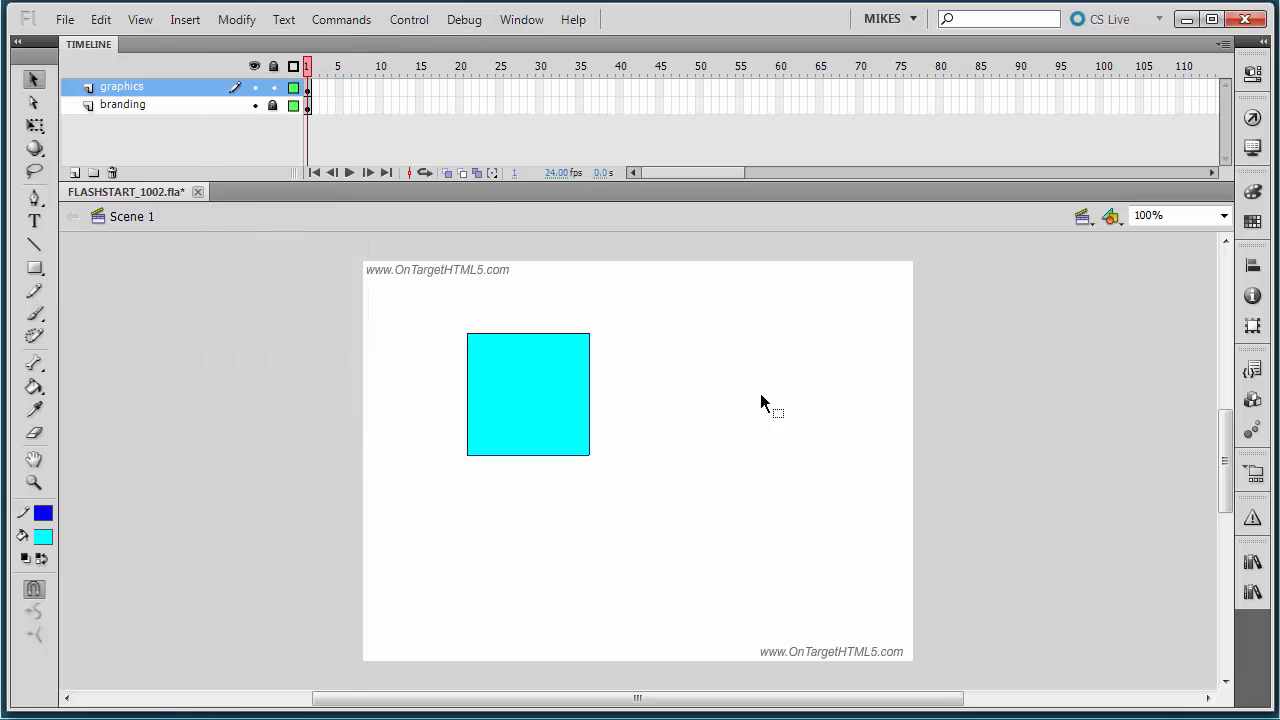
# Step: Convert the whole square, fill and outline, to a Movie Clip symbol named mcRectangle with its registration point at the upper-left corner
pyautogui.moveTo(435, 316); pyautogui.dragTo(670, 512)
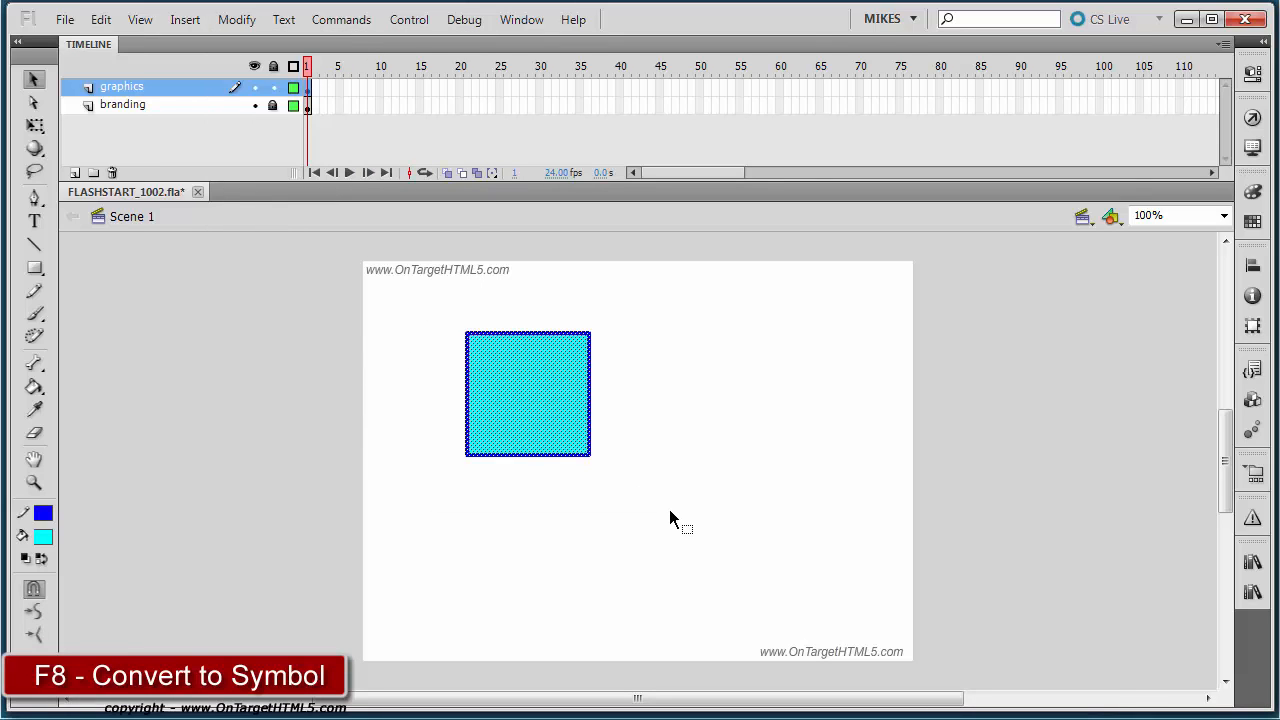
pyautogui.press('F8')
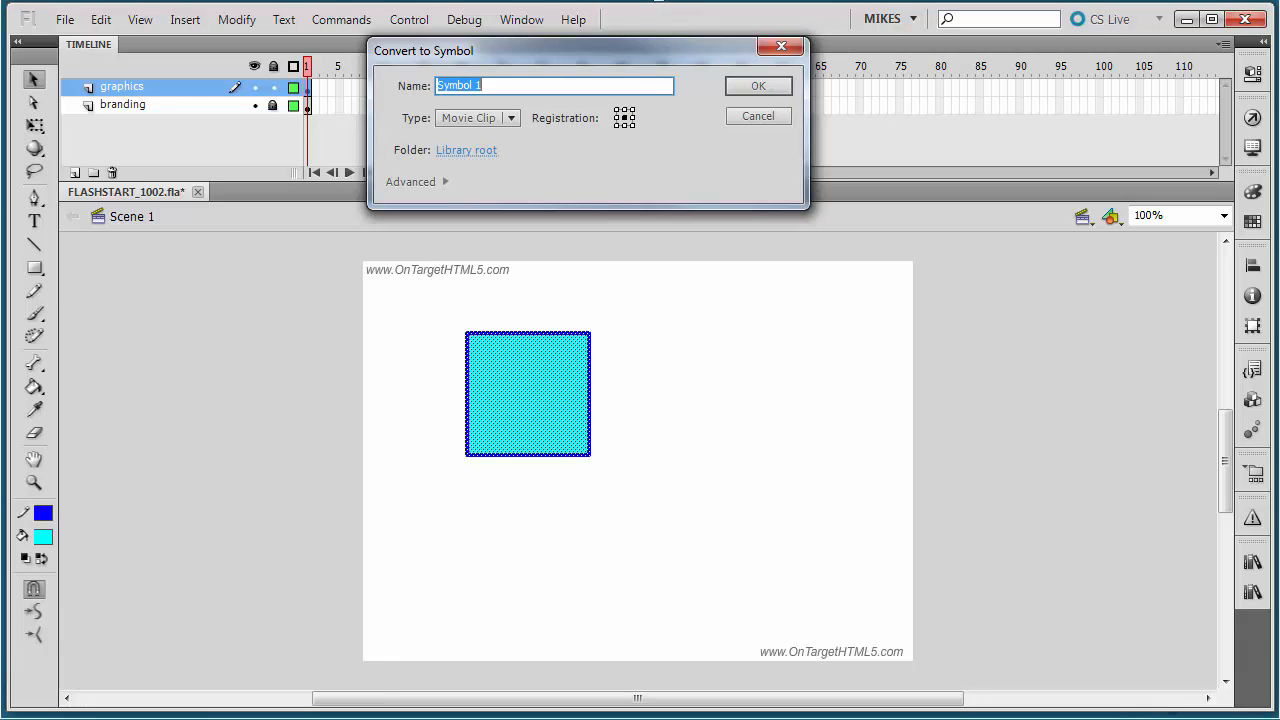
pyautogui.moveTo(612, 49); pyautogui.dragTo(621, 138)
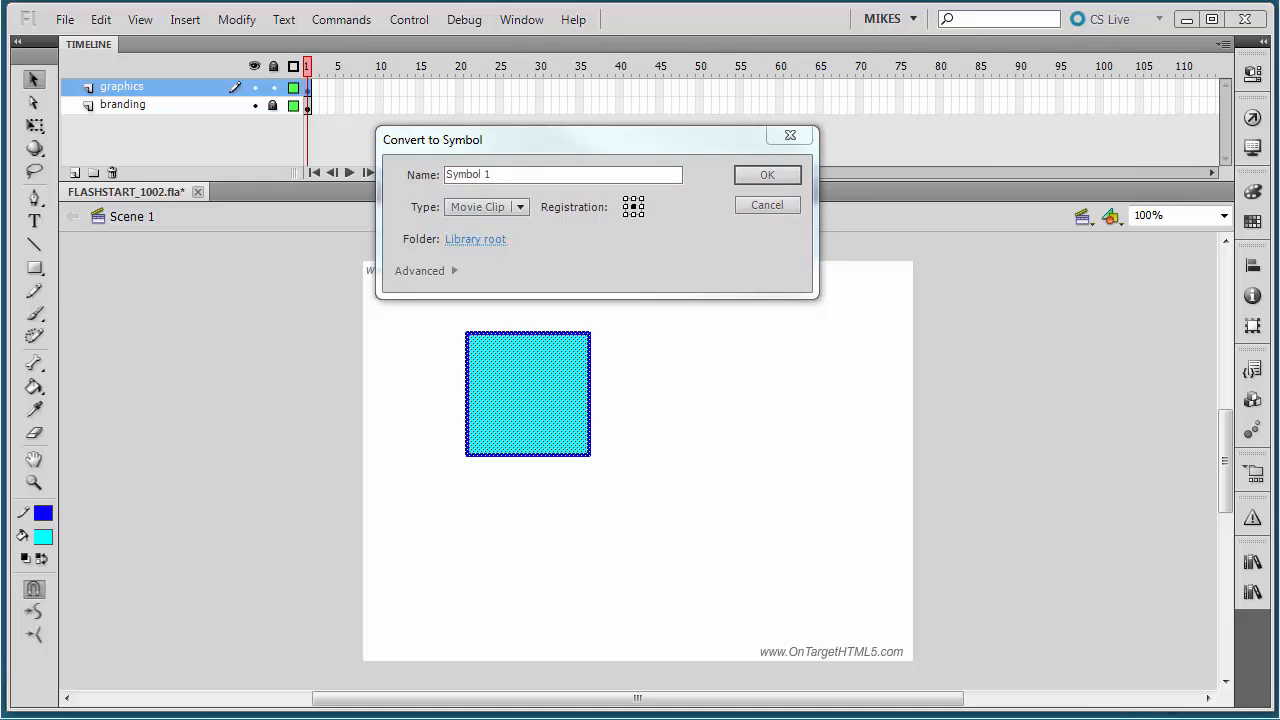
pyautogui.click(489, 173)
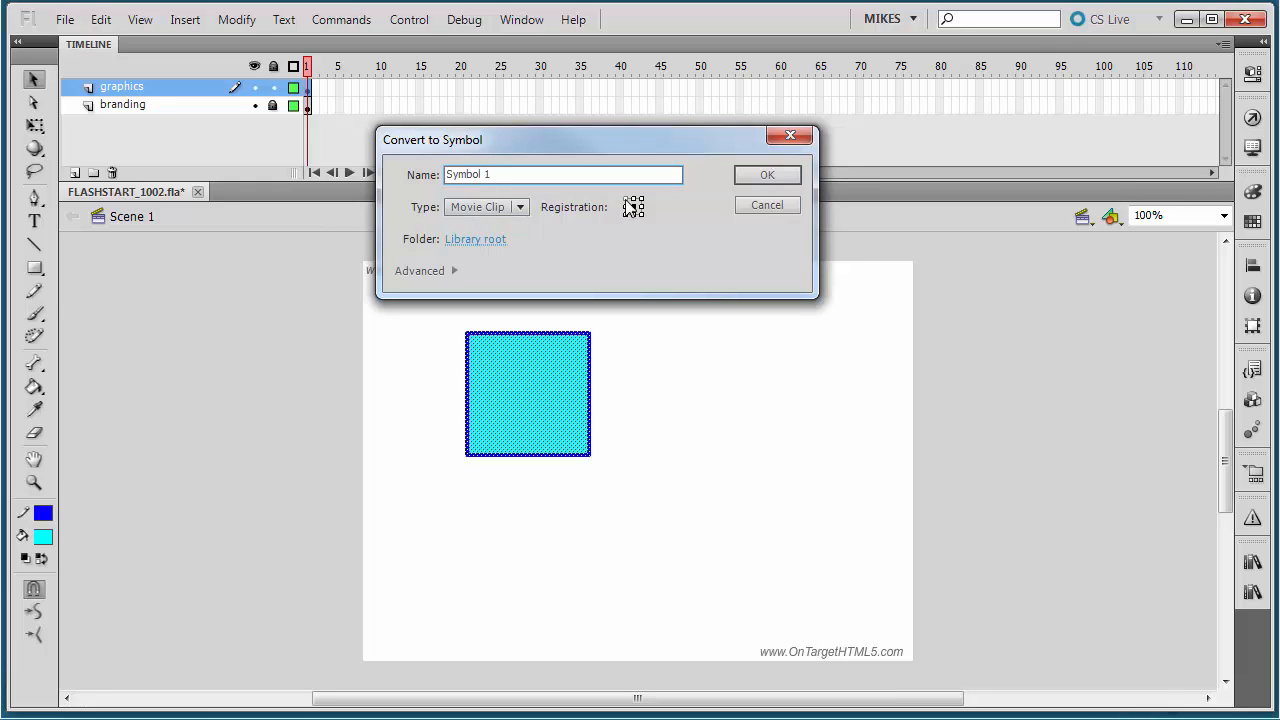
pyautogui.moveTo(512, 176); pyautogui.dragTo(432, 176)
pyautogui.write('mcRectangle')
pyautogui.click(625, 199)
pyautogui.click(767, 176)
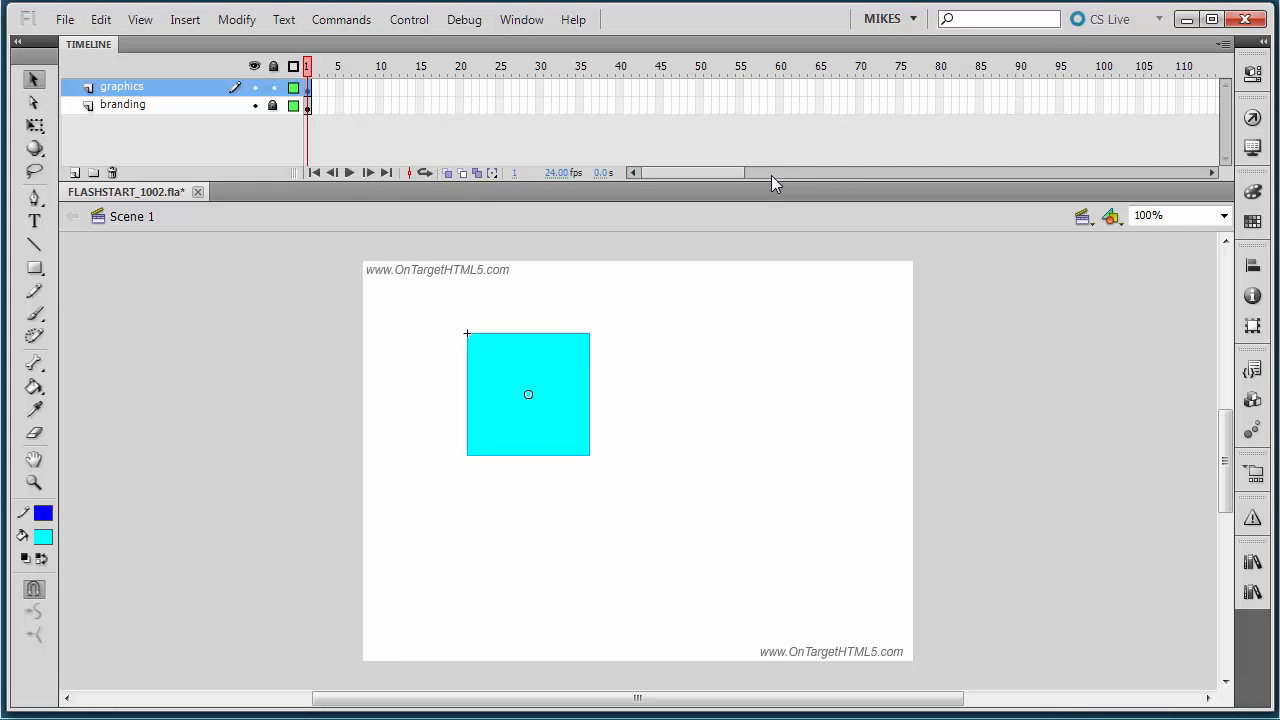
# Step: Examine how the mcRectangle instance selects as a single object, and leave it deselected
pyautogui.click(591, 519)
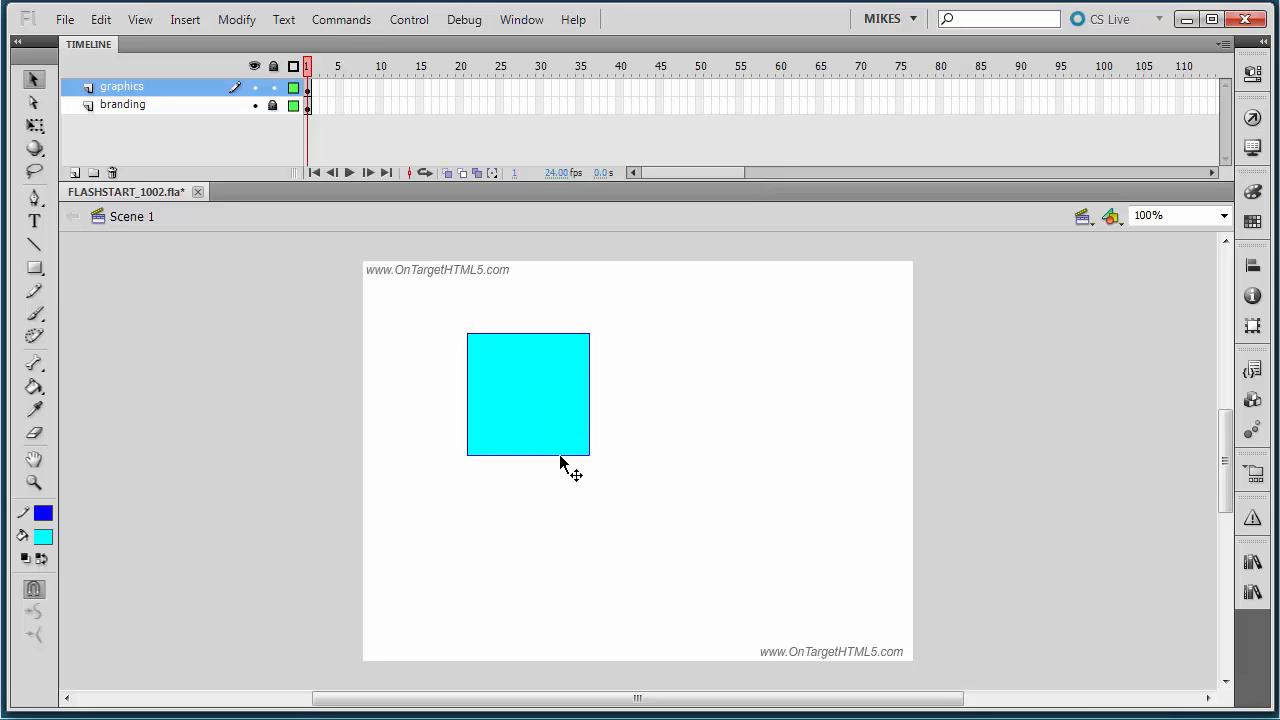
pyautogui.click(551, 428)
pyautogui.click(369, 402)
pyautogui.click(555, 390)
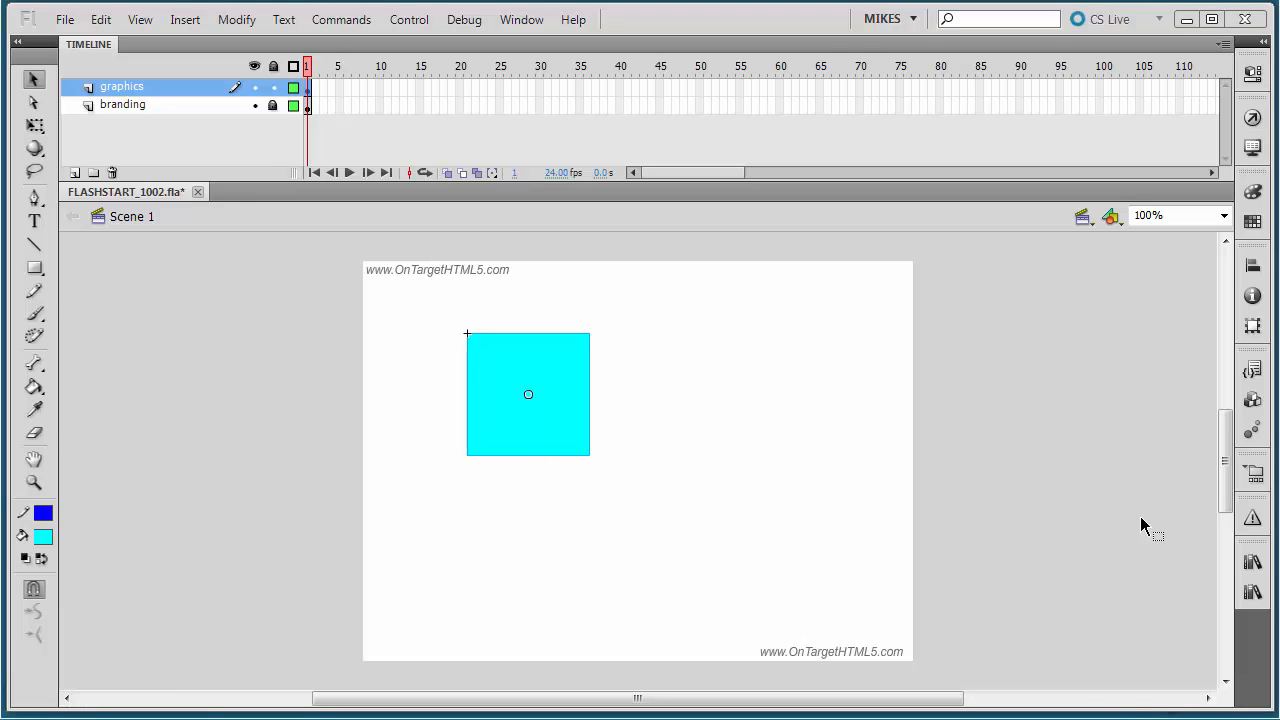
pyautogui.click(1022, 518)
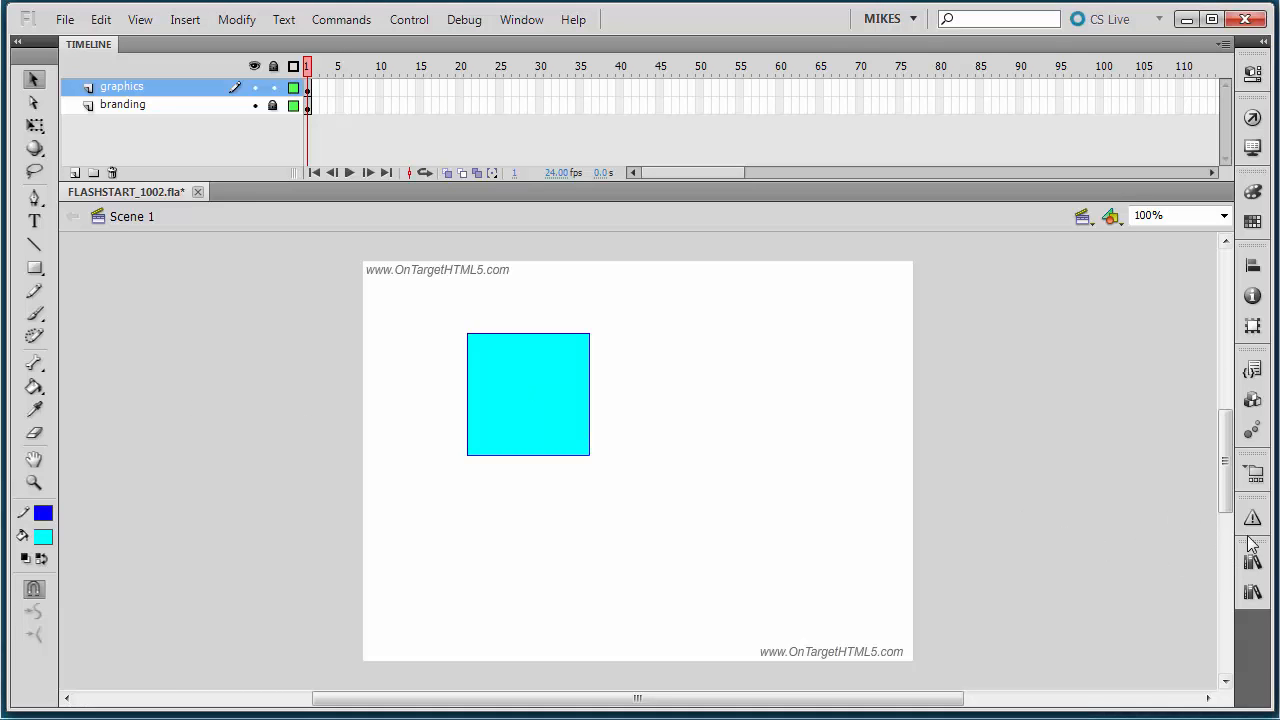
# Step: Check the document's library for the mcRectangle symbol, close the library, and locate the command that reopens it
pyautogui.click(1252, 561)
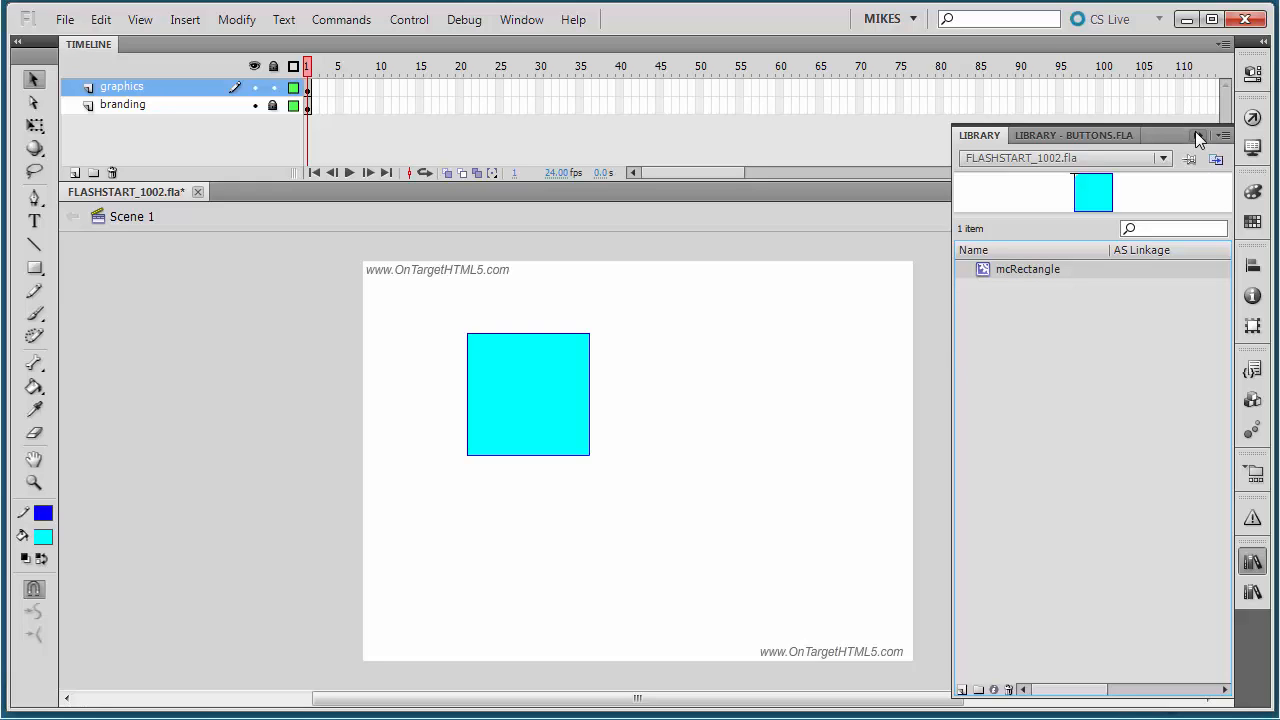
pyautogui.click(1252, 563)
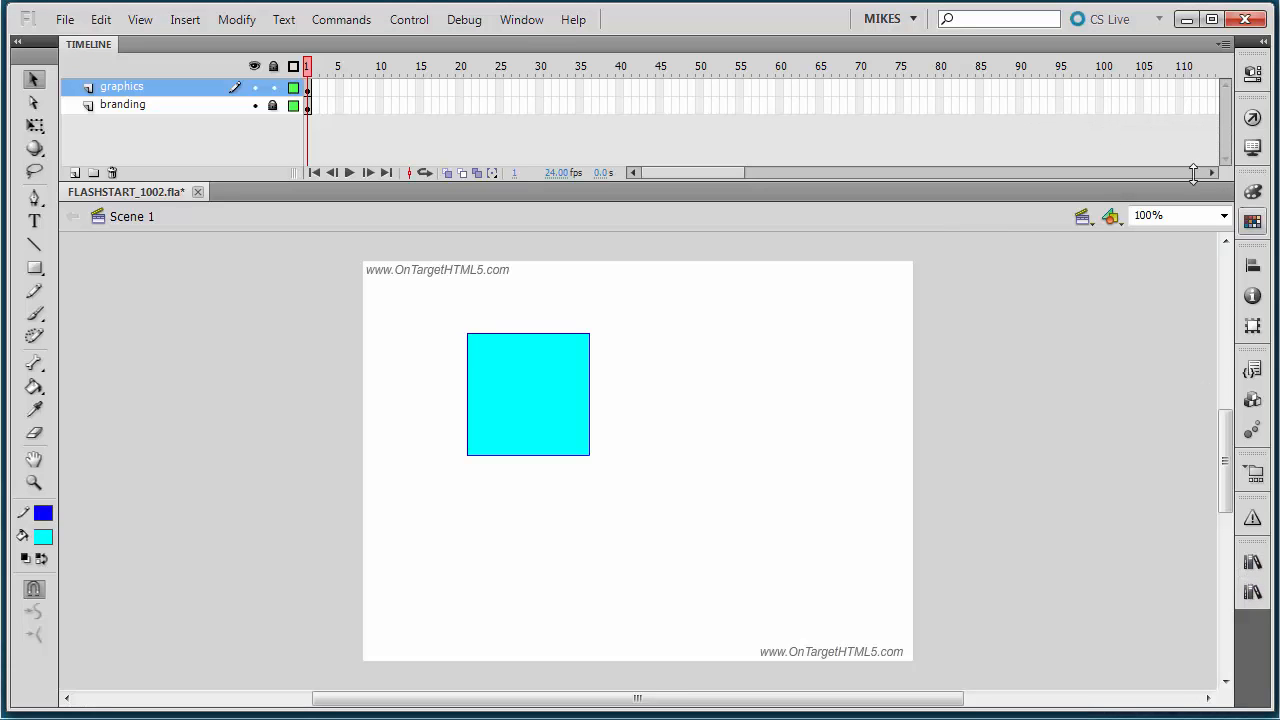
pyautogui.click(521, 22)
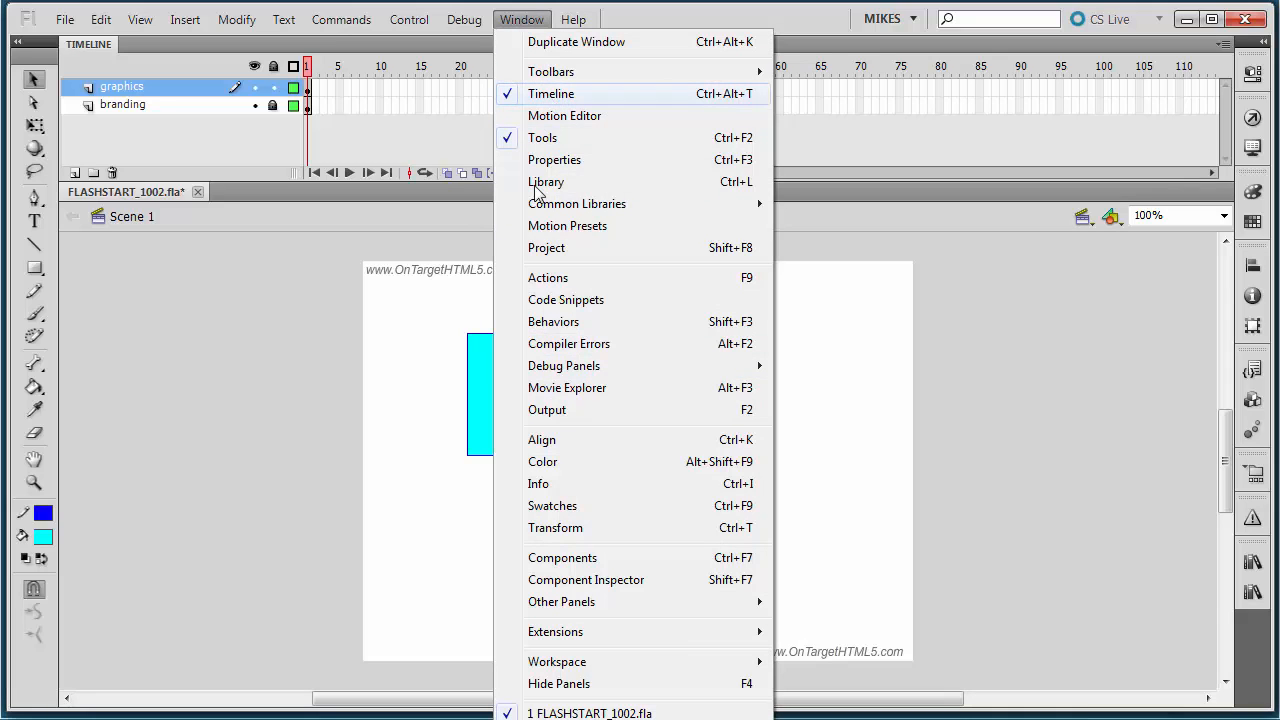
pyautogui.click(1145, 498)
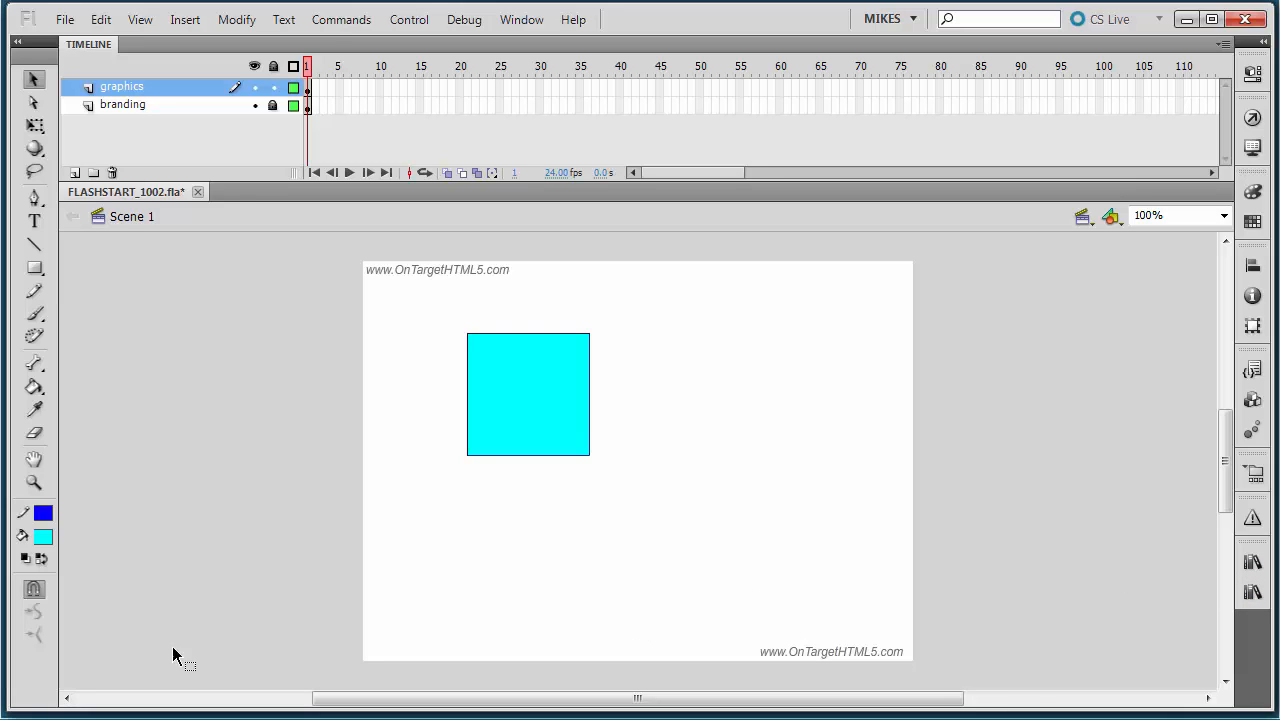
# Step: Open the properties of the mcRectangle instance, and switch to viewing the document's own properties
pyautogui.click(528, 412)
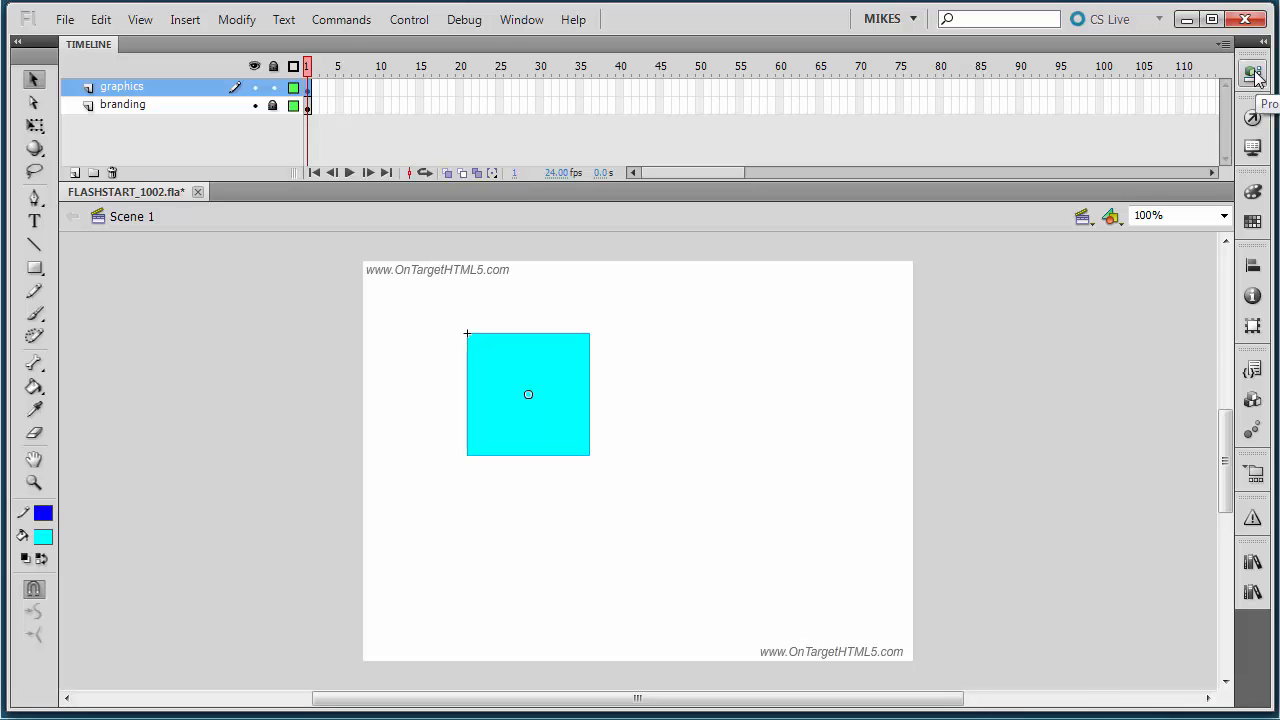
pyautogui.click(521, 20)
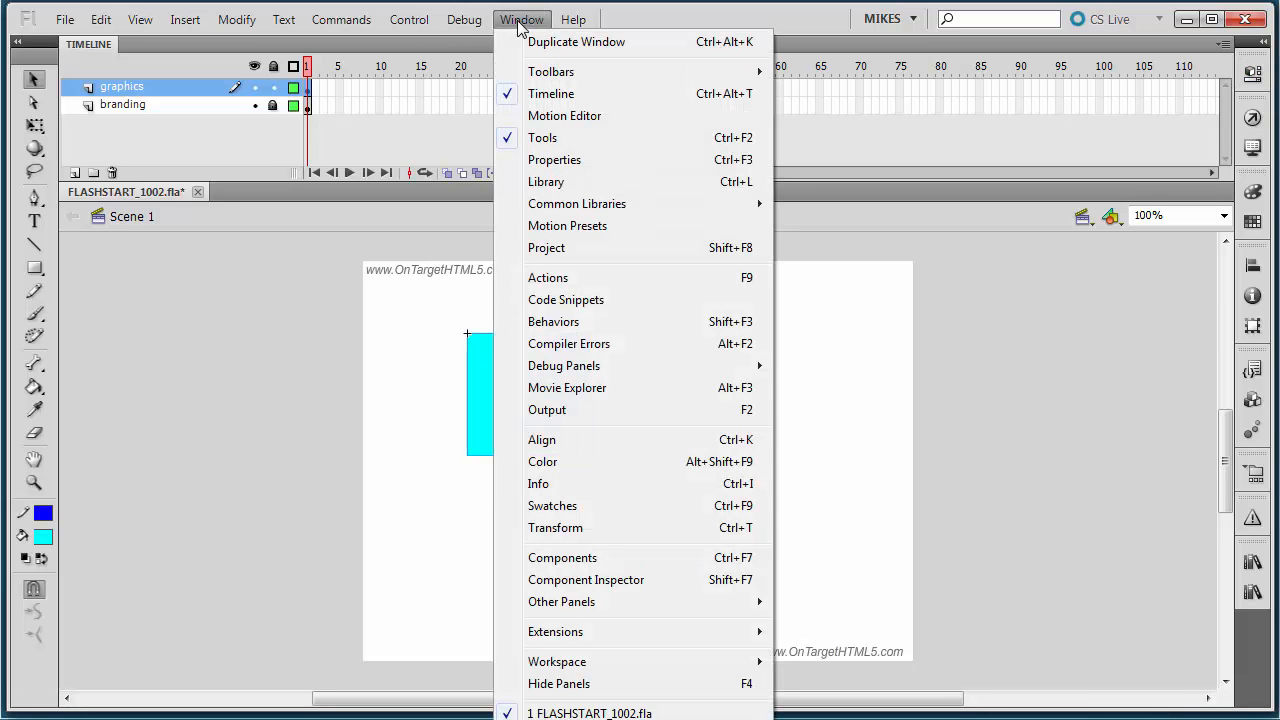
pyautogui.click(545, 160)
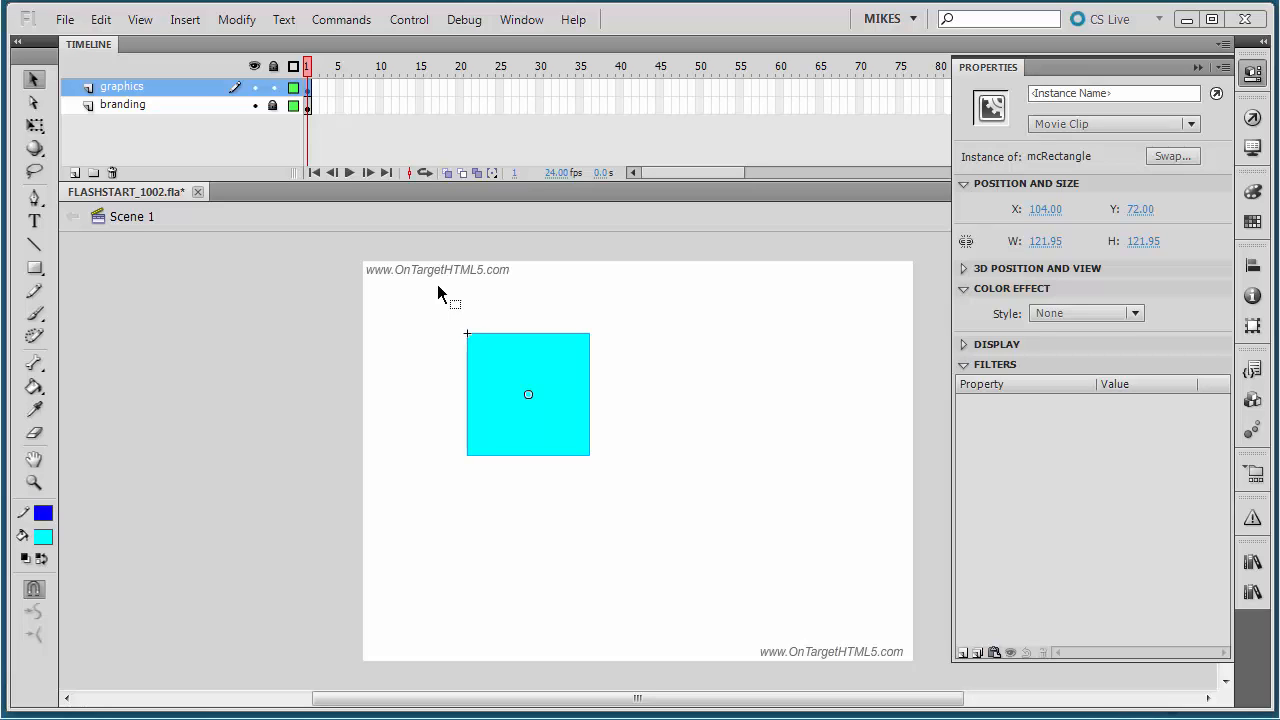
pyautogui.click(381, 351)
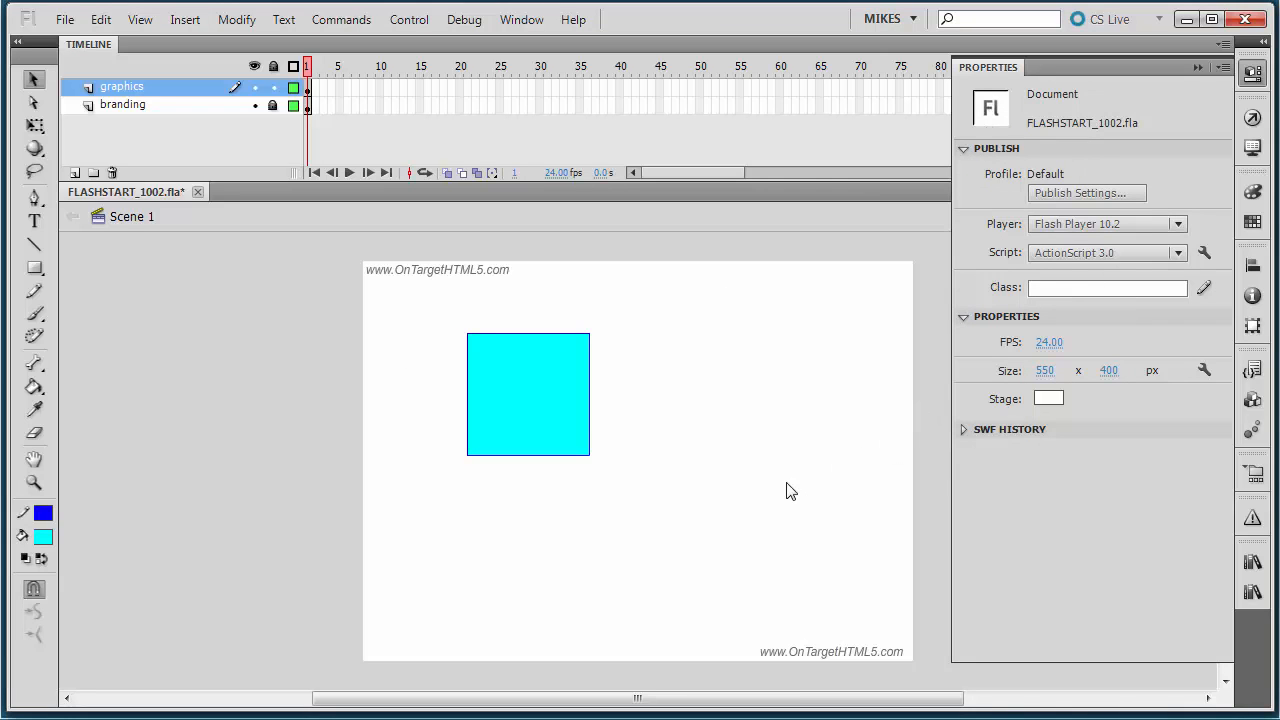
# Step: Set the width and height of the mcRectangle instance on the stage to 120 each
pyautogui.click(551, 423)
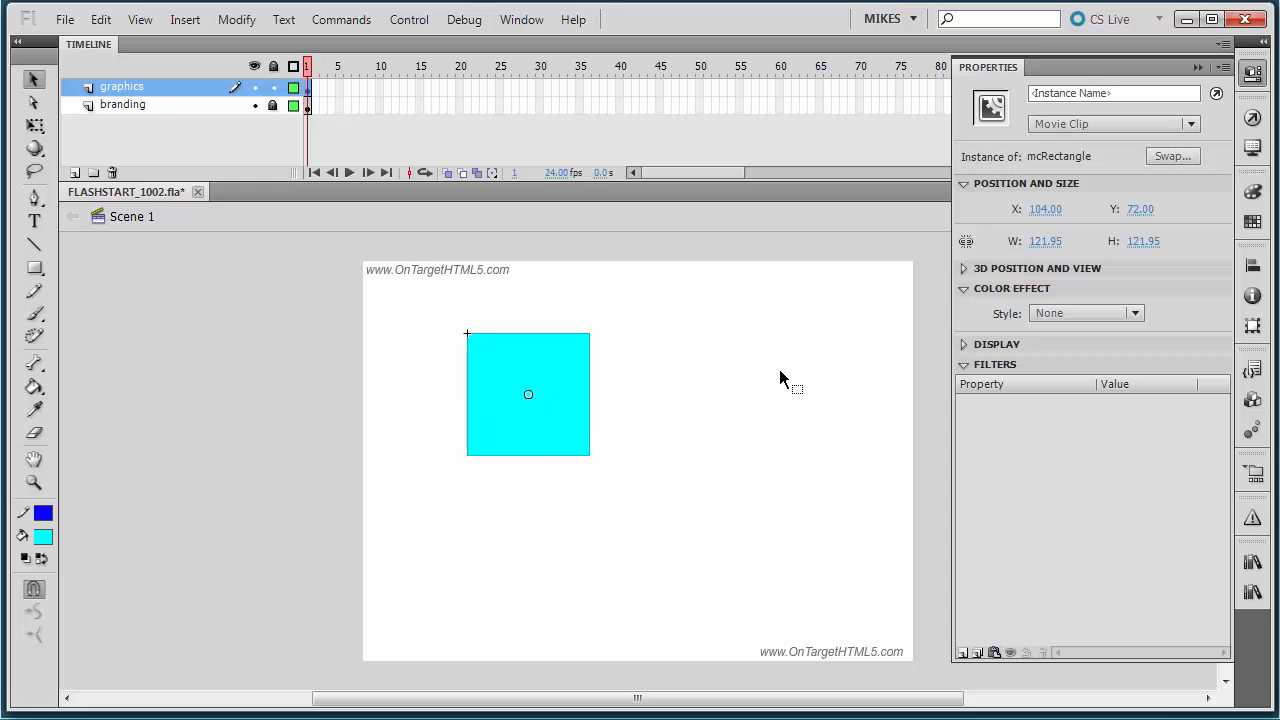
pyautogui.click(1048, 242)
pyautogui.write('120')
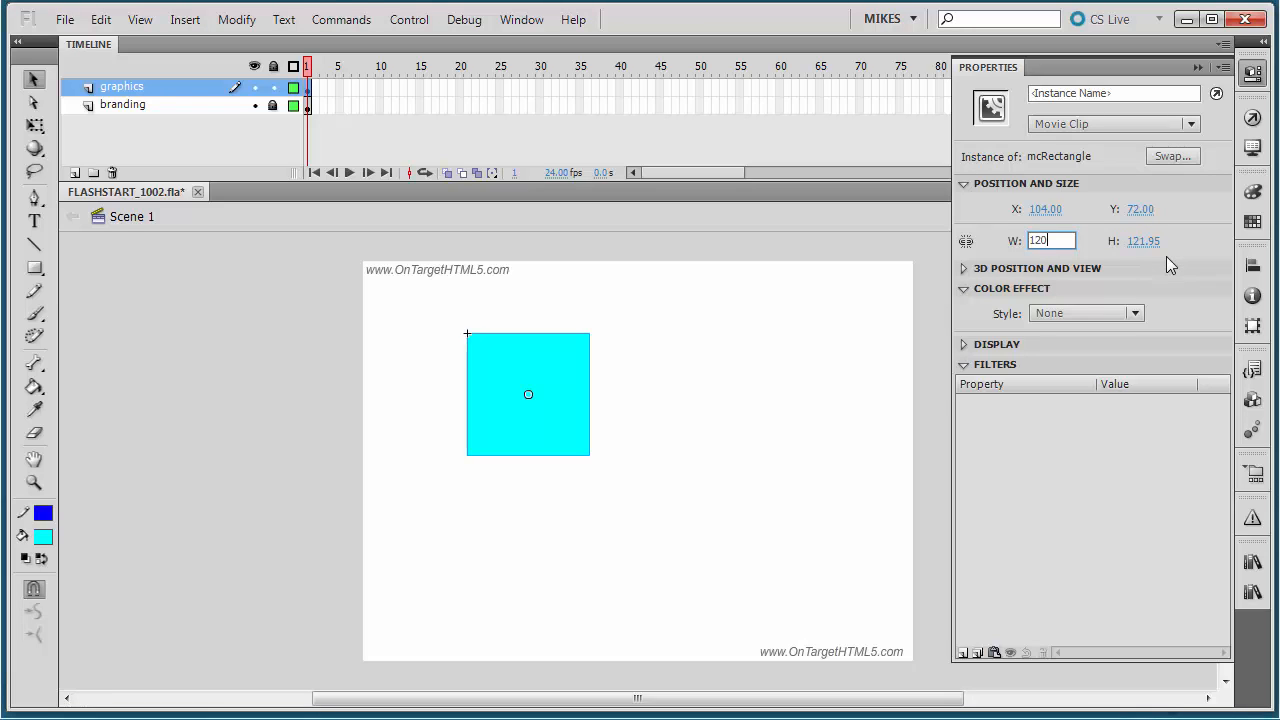
pyautogui.press('Return')
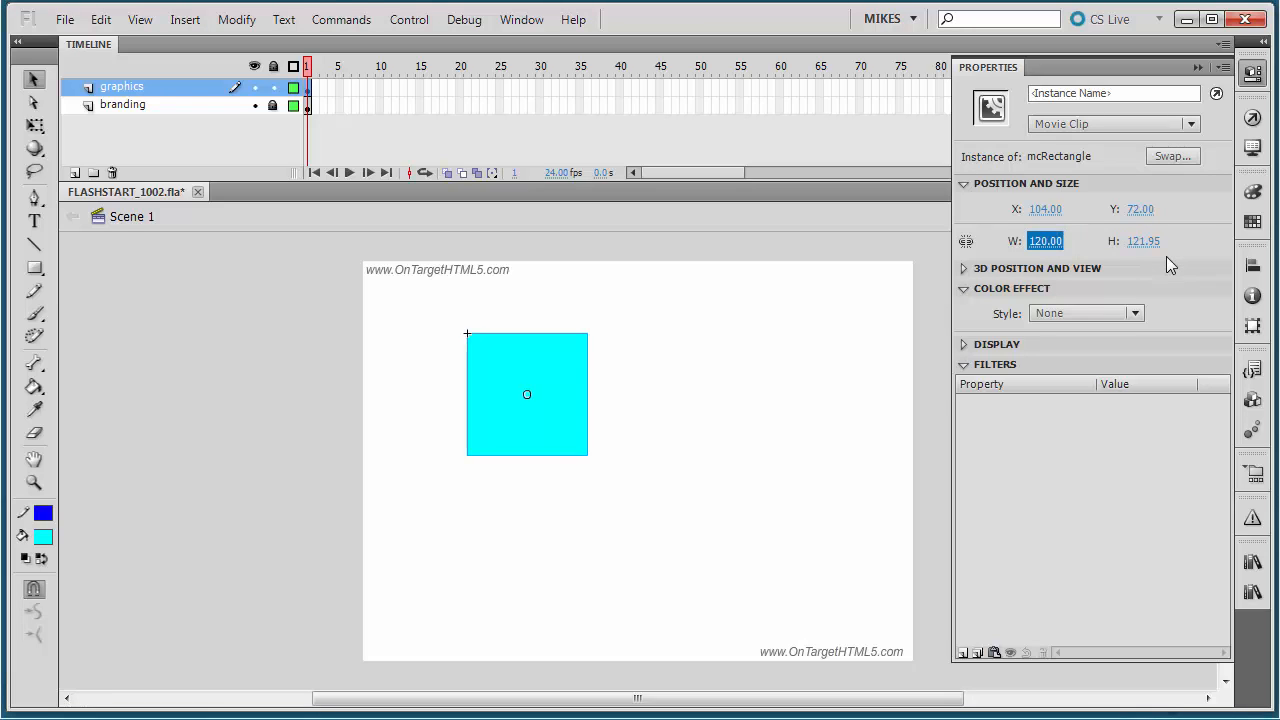
pyautogui.click(1143, 243)
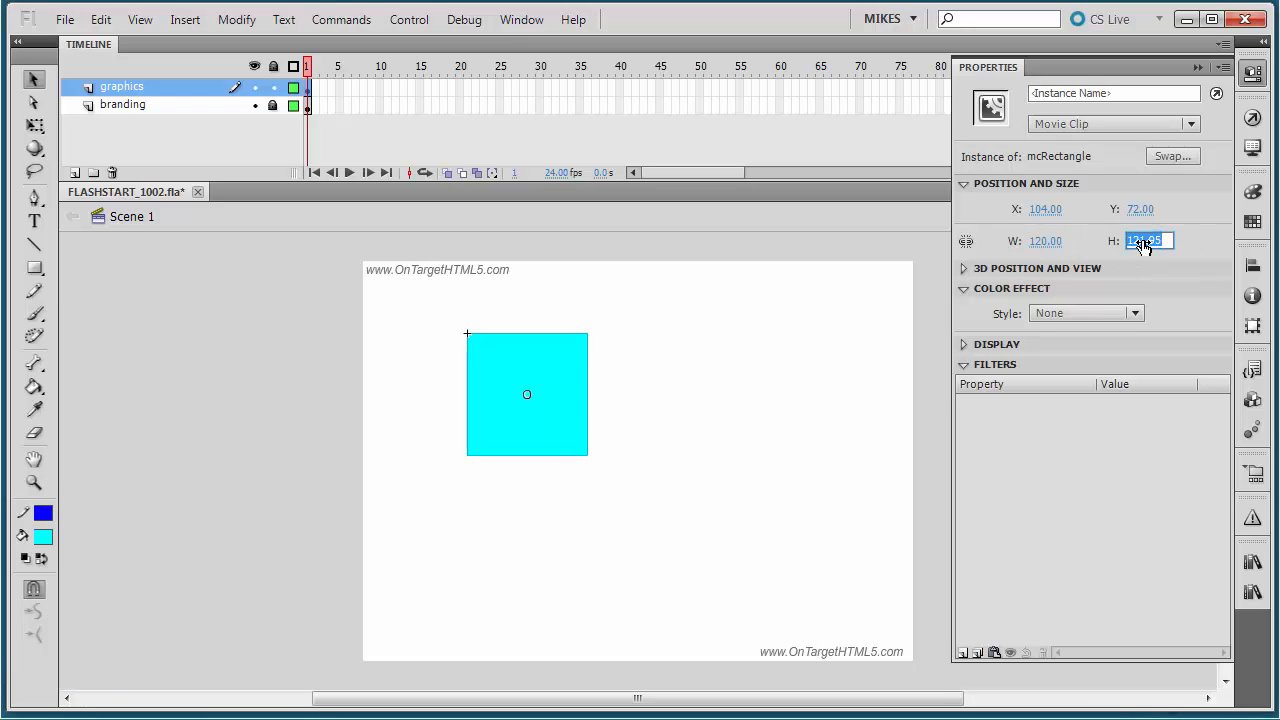
pyautogui.write('120')
pyautogui.press('Return')
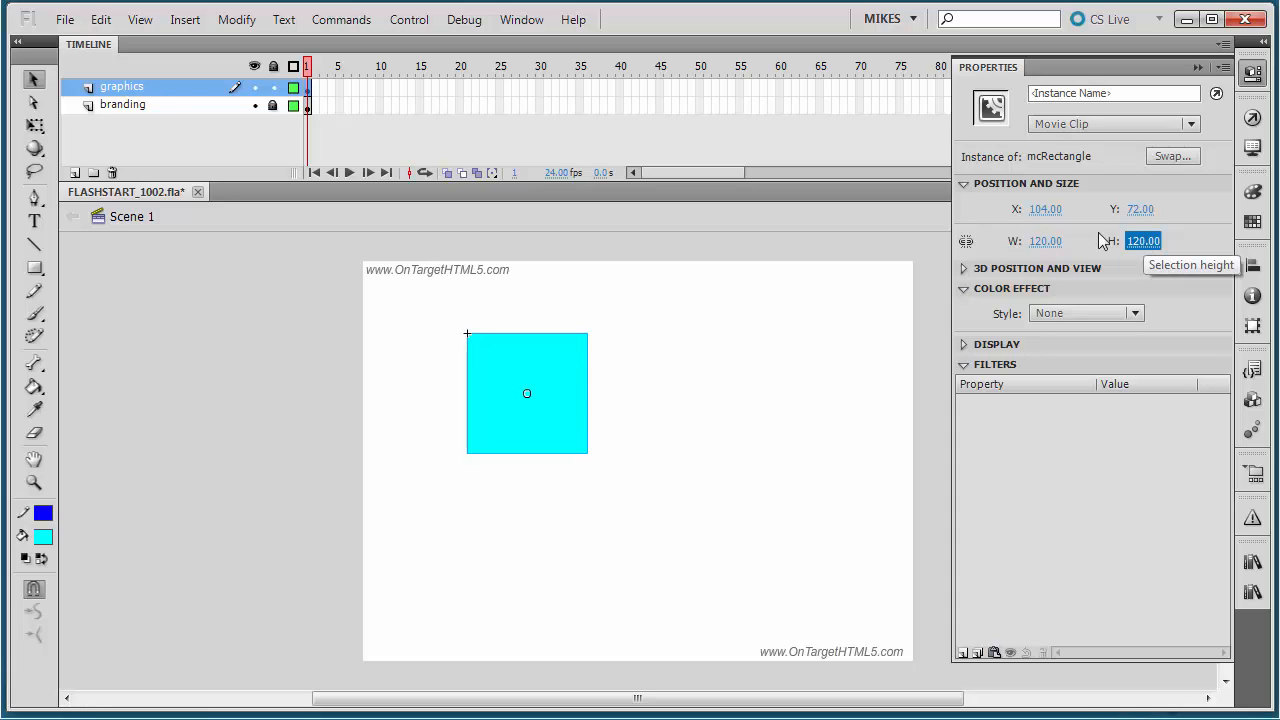
# Step: Position the mcRectangle instance at X 100 and Y 100
pyautogui.click(1045, 209)
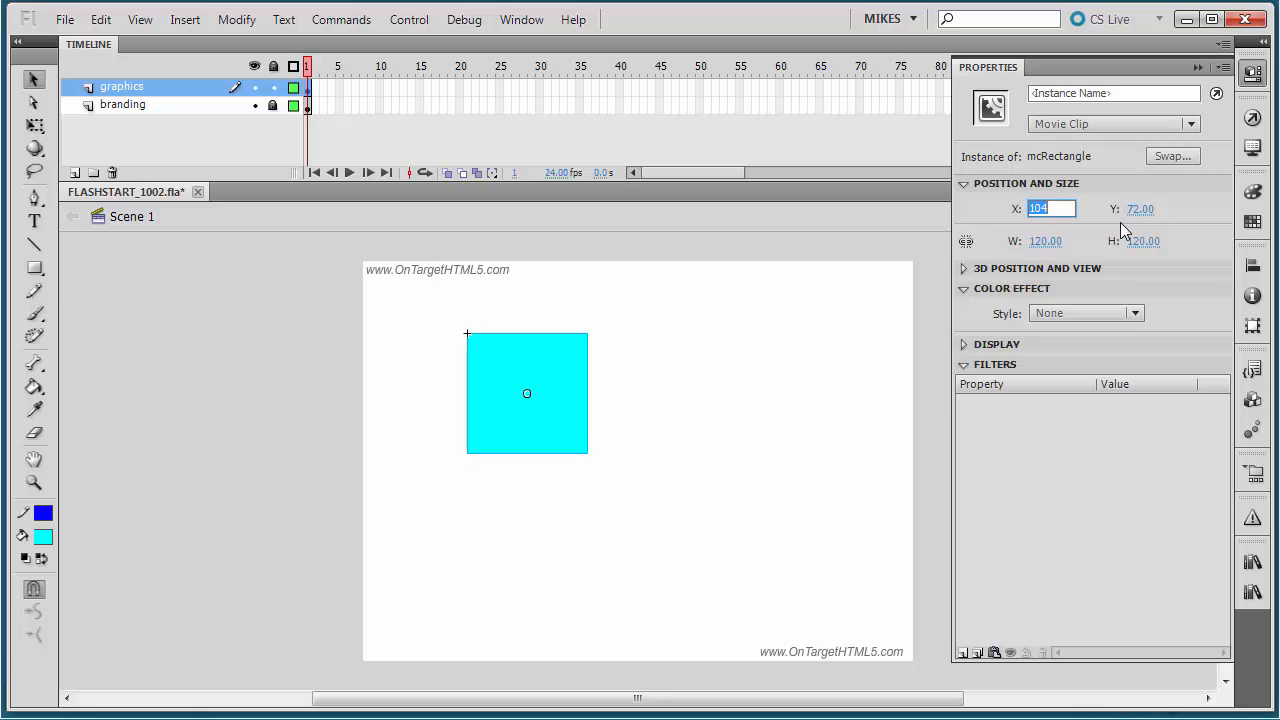
pyautogui.write('100')
pyautogui.press('Return')
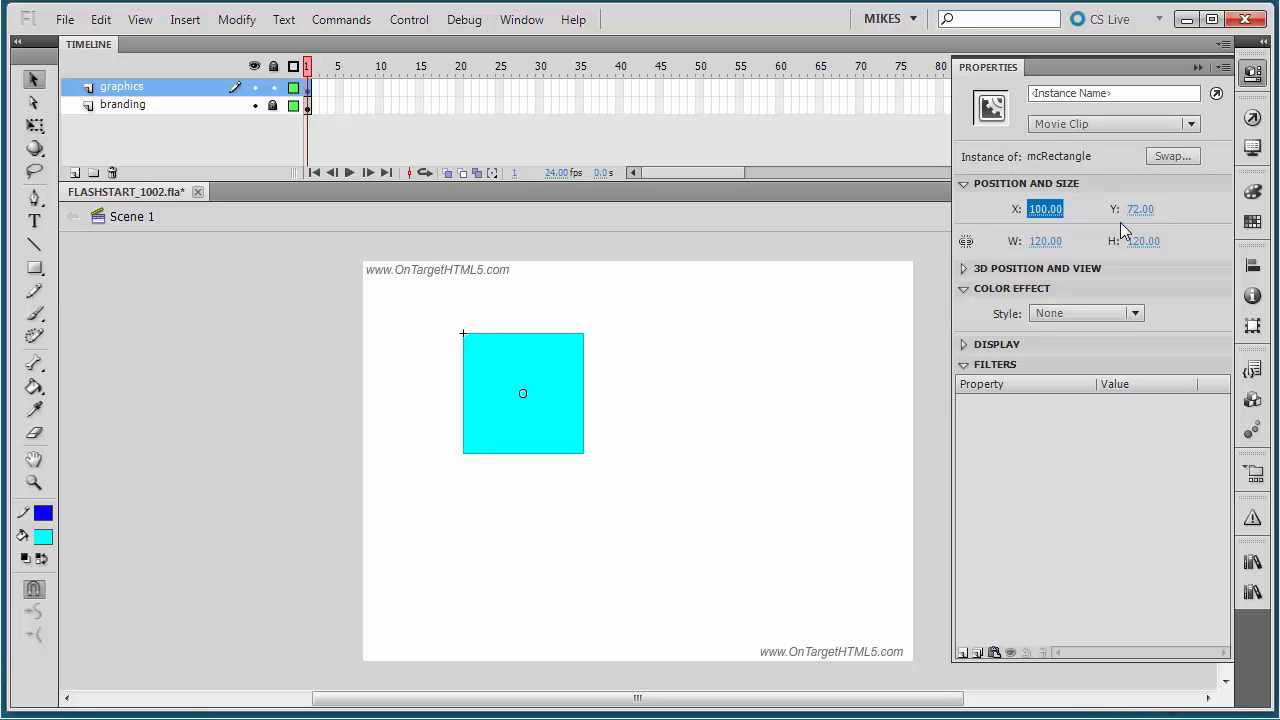
pyautogui.click(1139, 209)
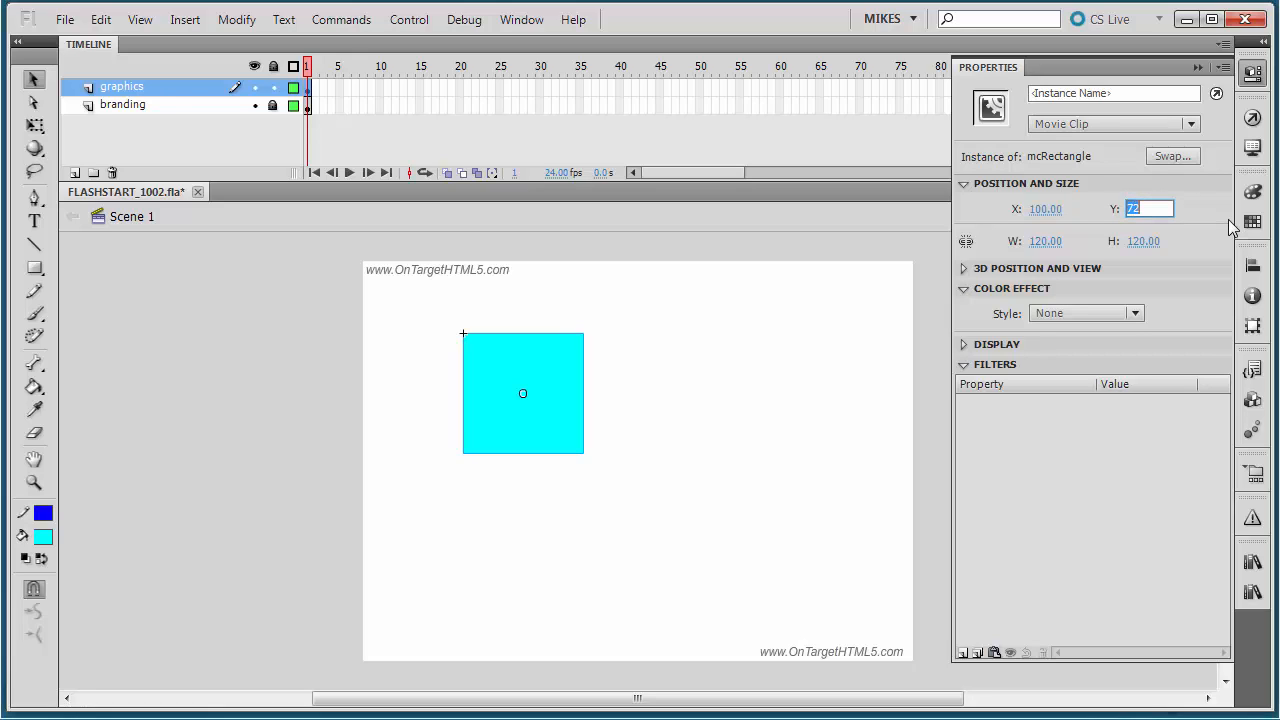
pyautogui.write('100')
pyautogui.press('Return')
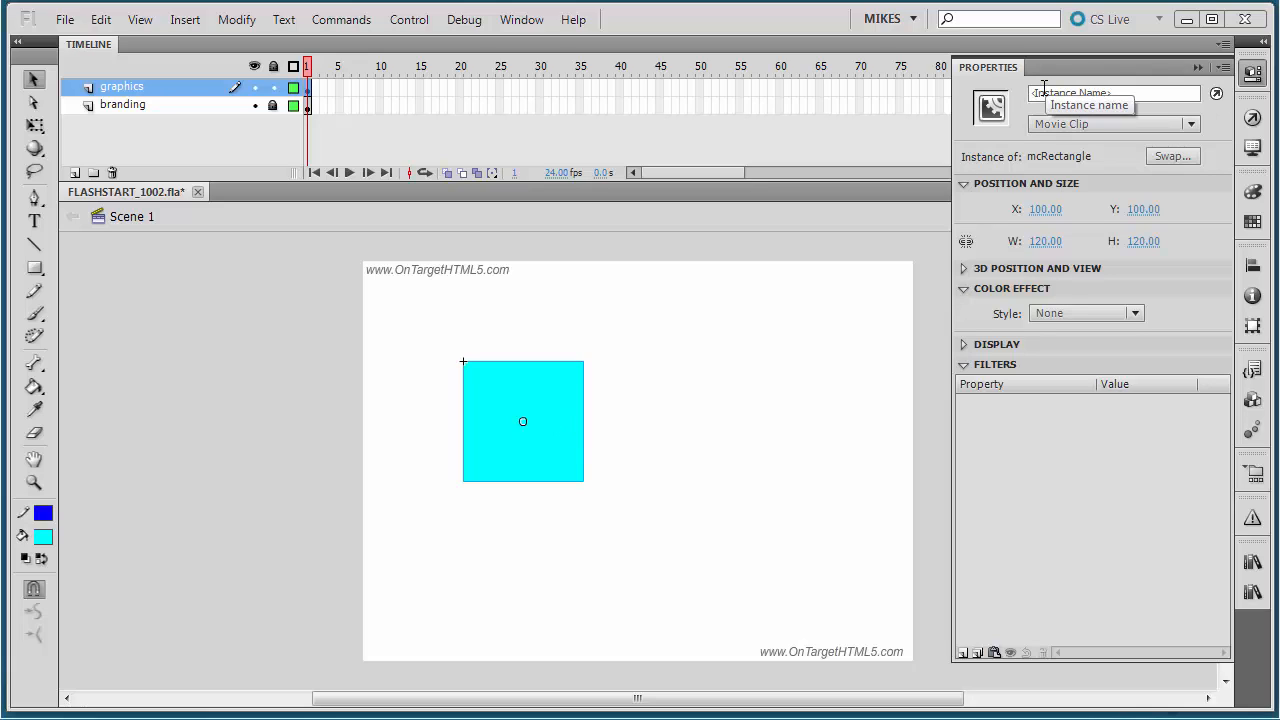
# Step: Give the selected movie clip instance the name rectangle1_mc
pyautogui.click(1086, 89)
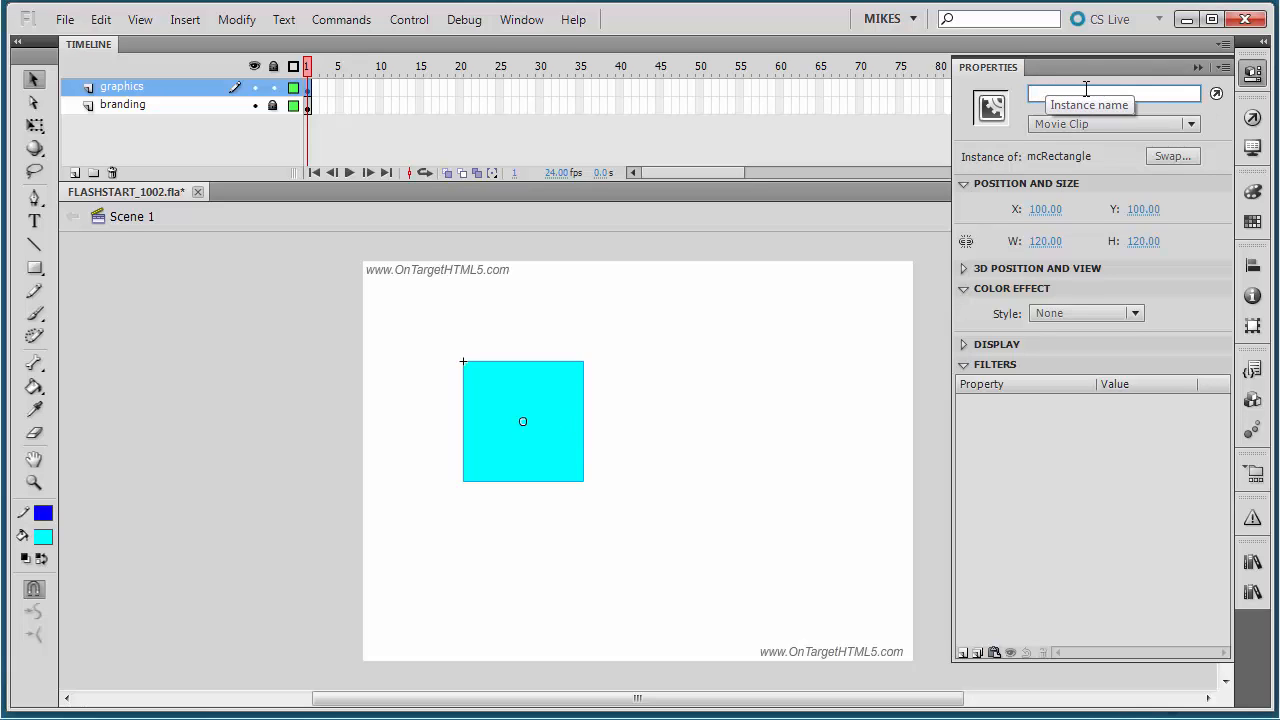
pyautogui.write('rectangle')
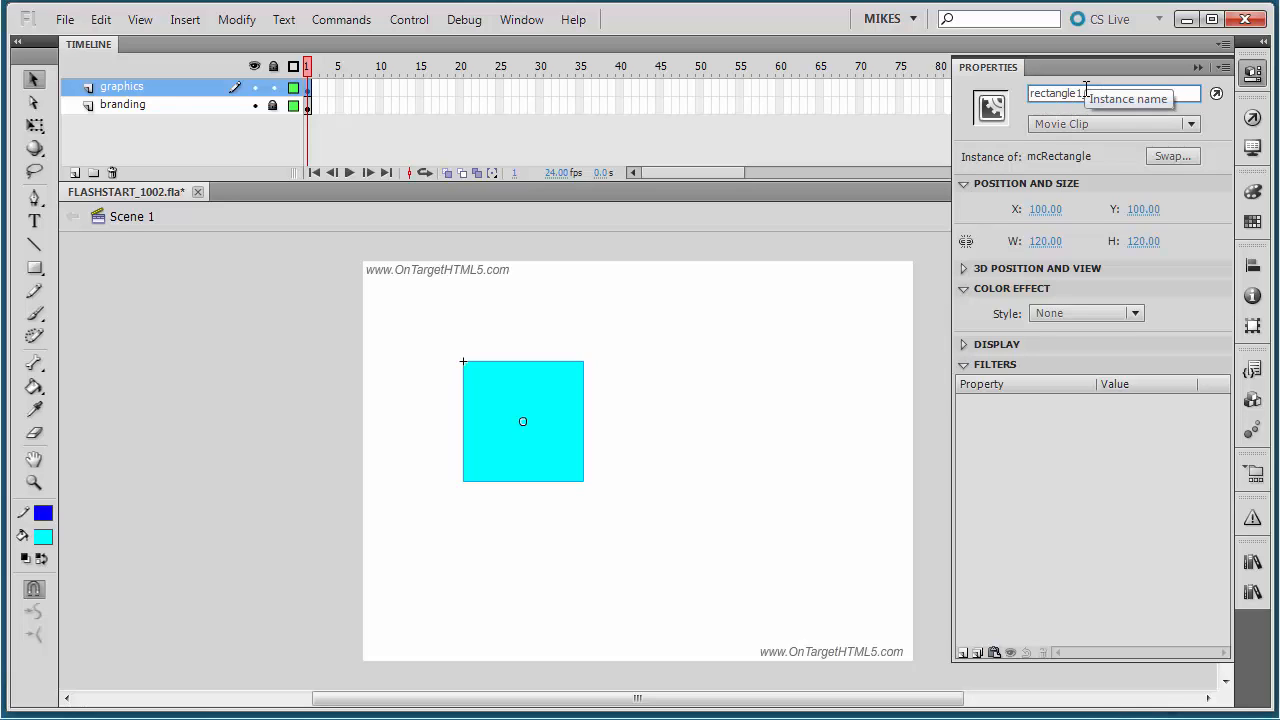
pyautogui.write('1_mc')
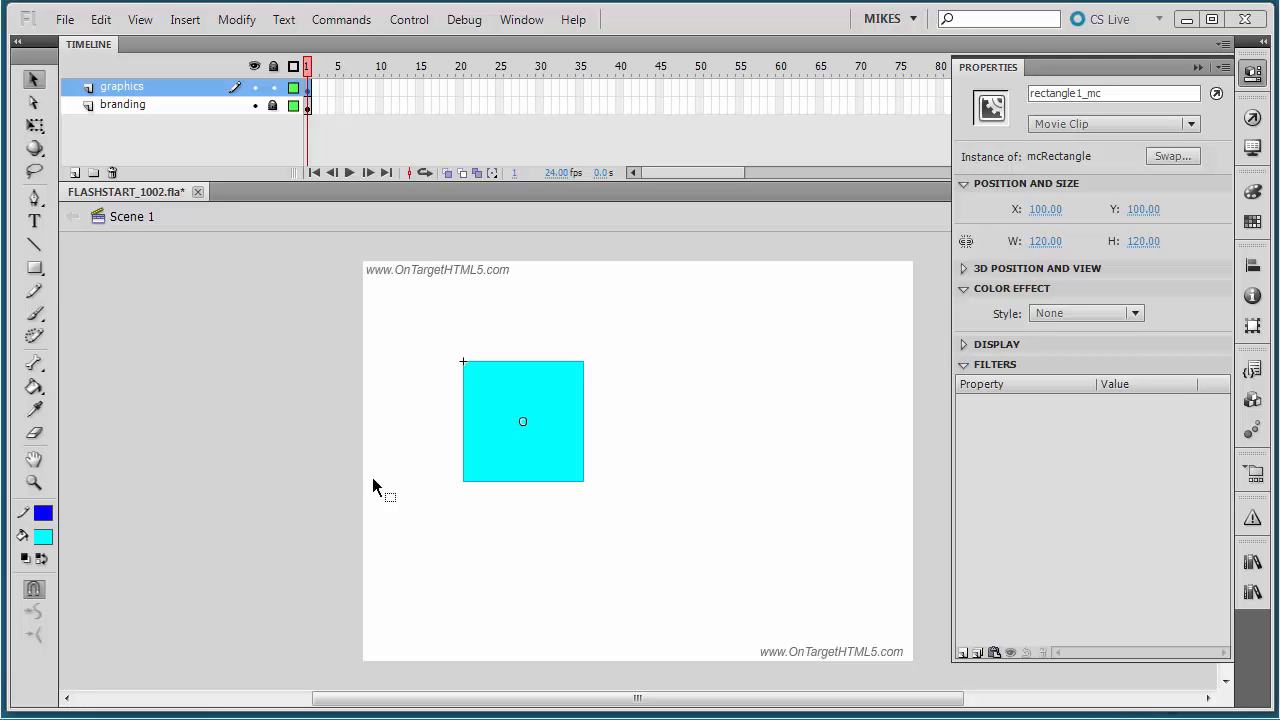
# Step: Compare the symbol's name in the library with the instance name in the properties, and leave the instance deselected
pyautogui.click(1252, 564)
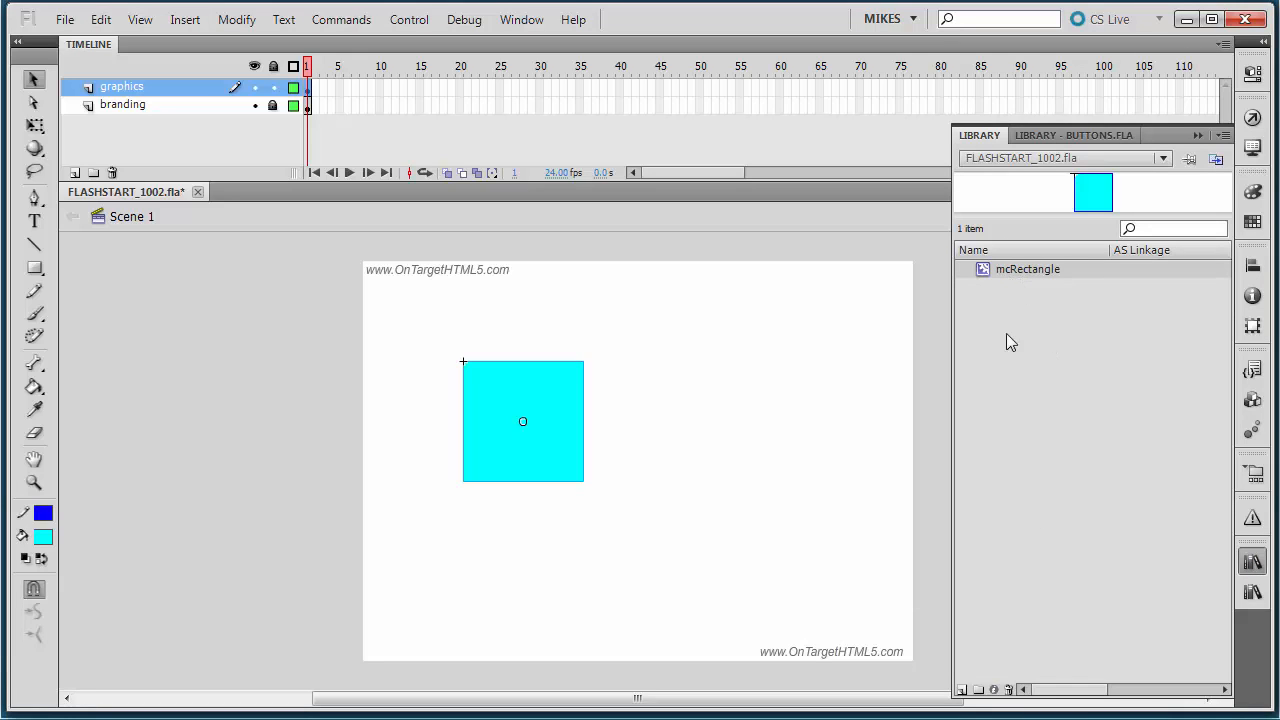
pyautogui.click(1252, 564)
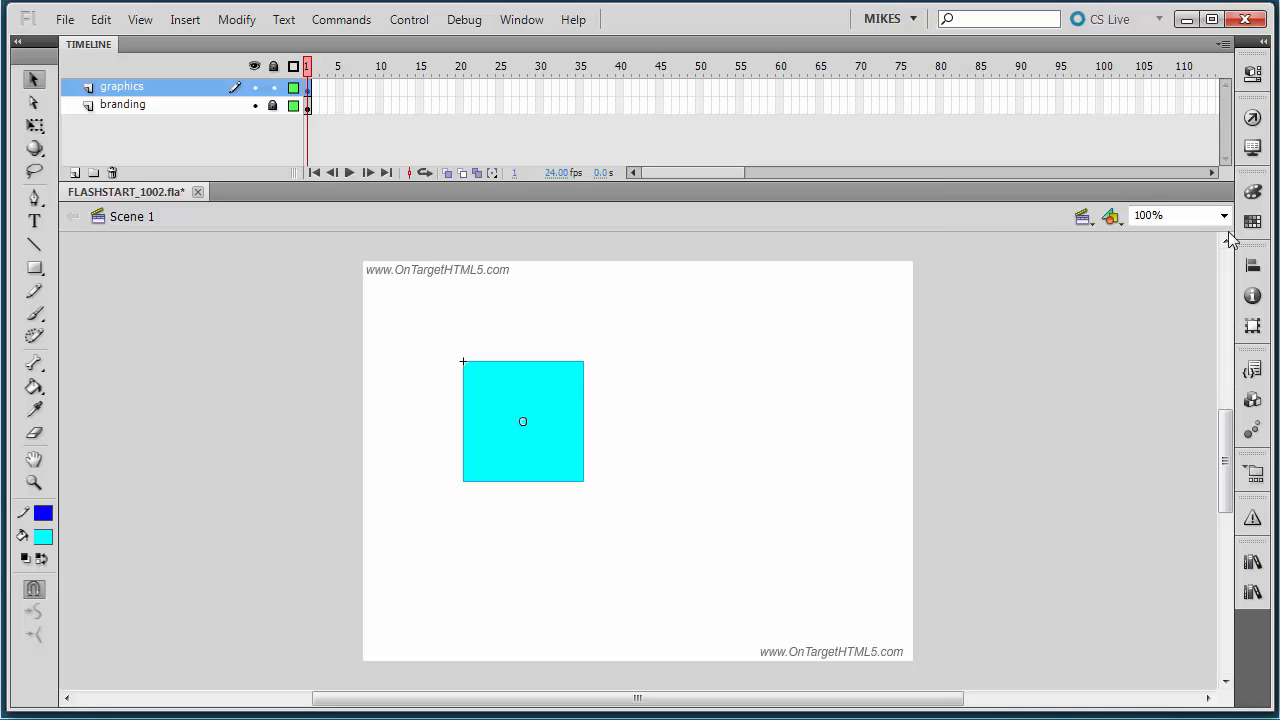
pyautogui.click(1252, 75)
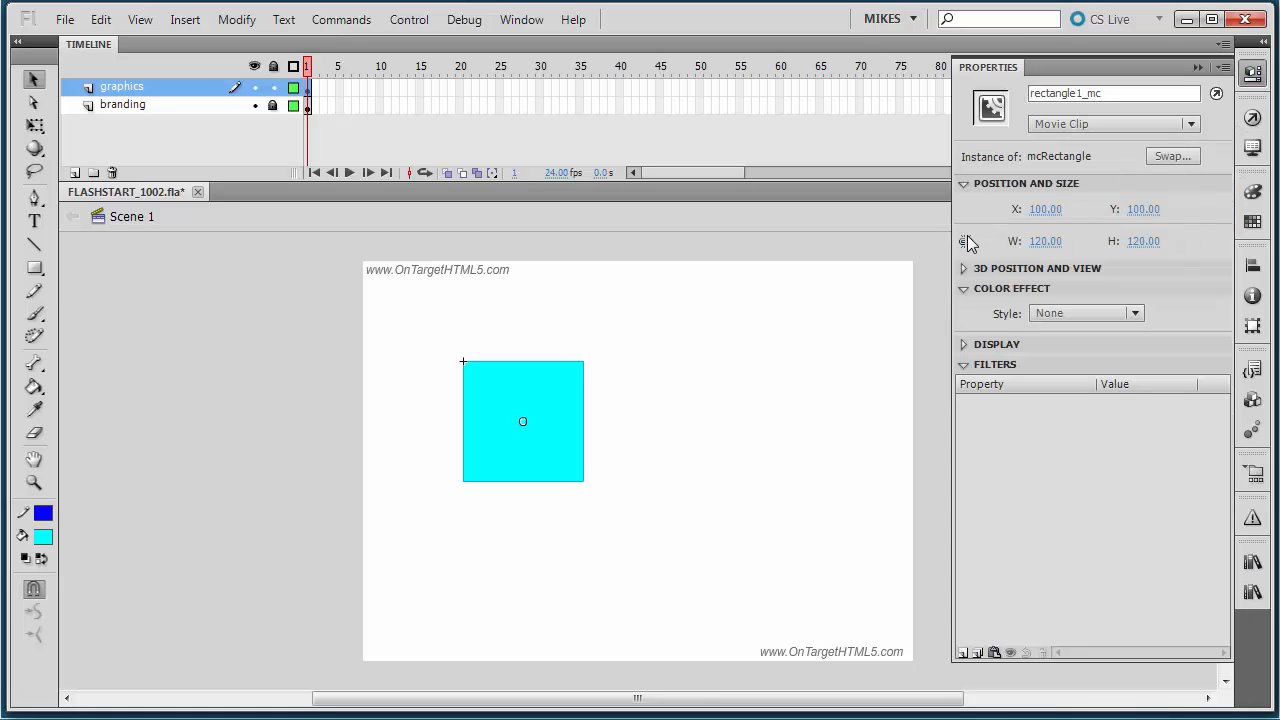
pyautogui.click(1120, 94)
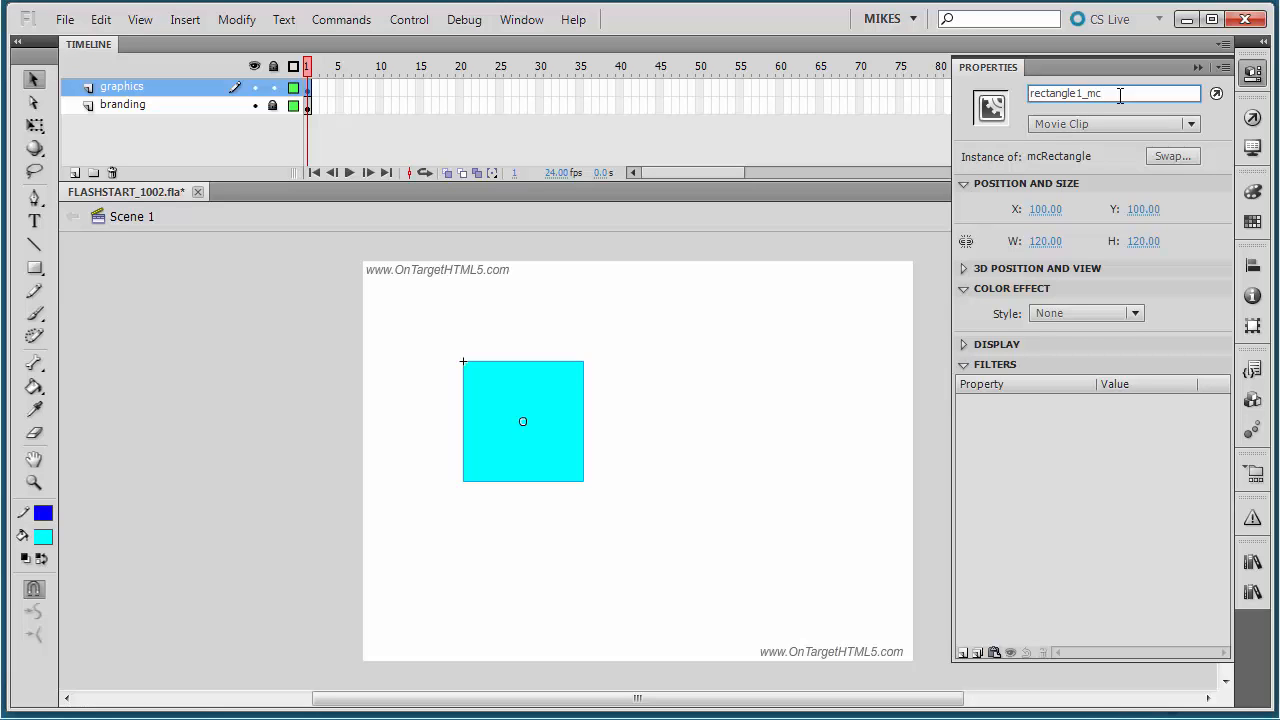
pyautogui.click(647, 341)
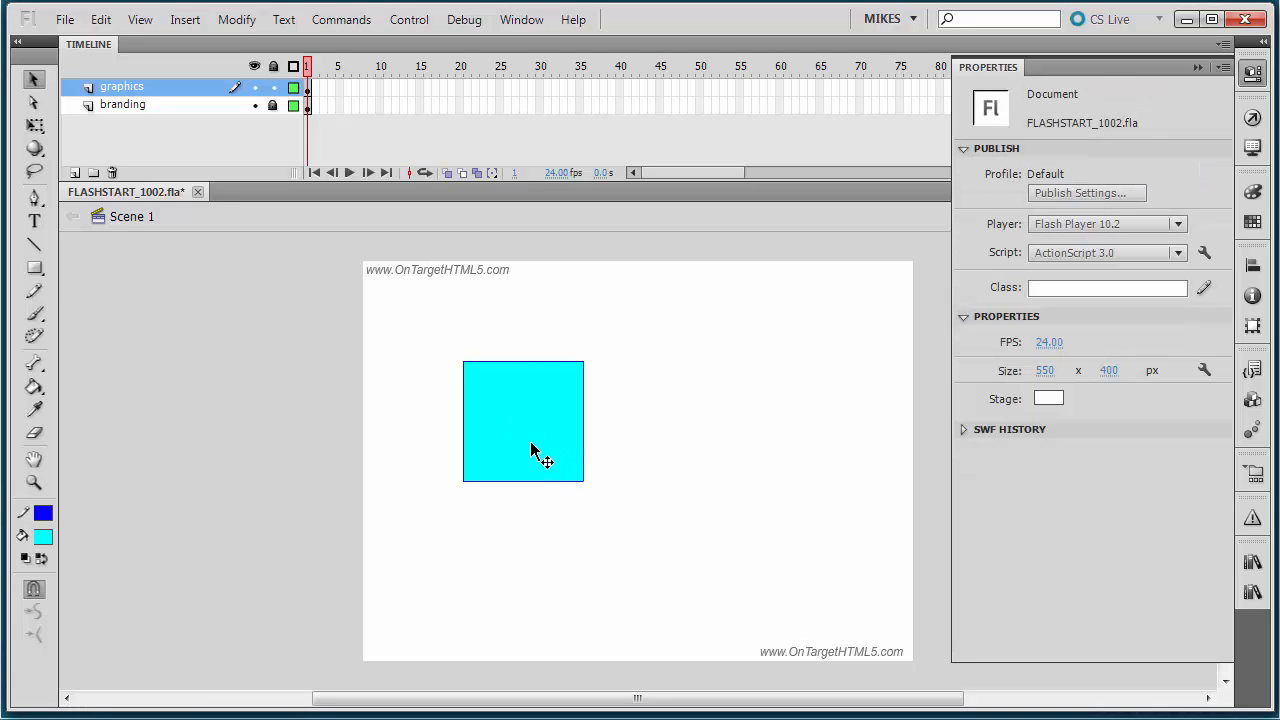
# Step: Save the Flash document and collapse the properties
pyautogui.click(64, 19)
pyautogui.click(95, 183)
pyautogui.click(1252, 76)
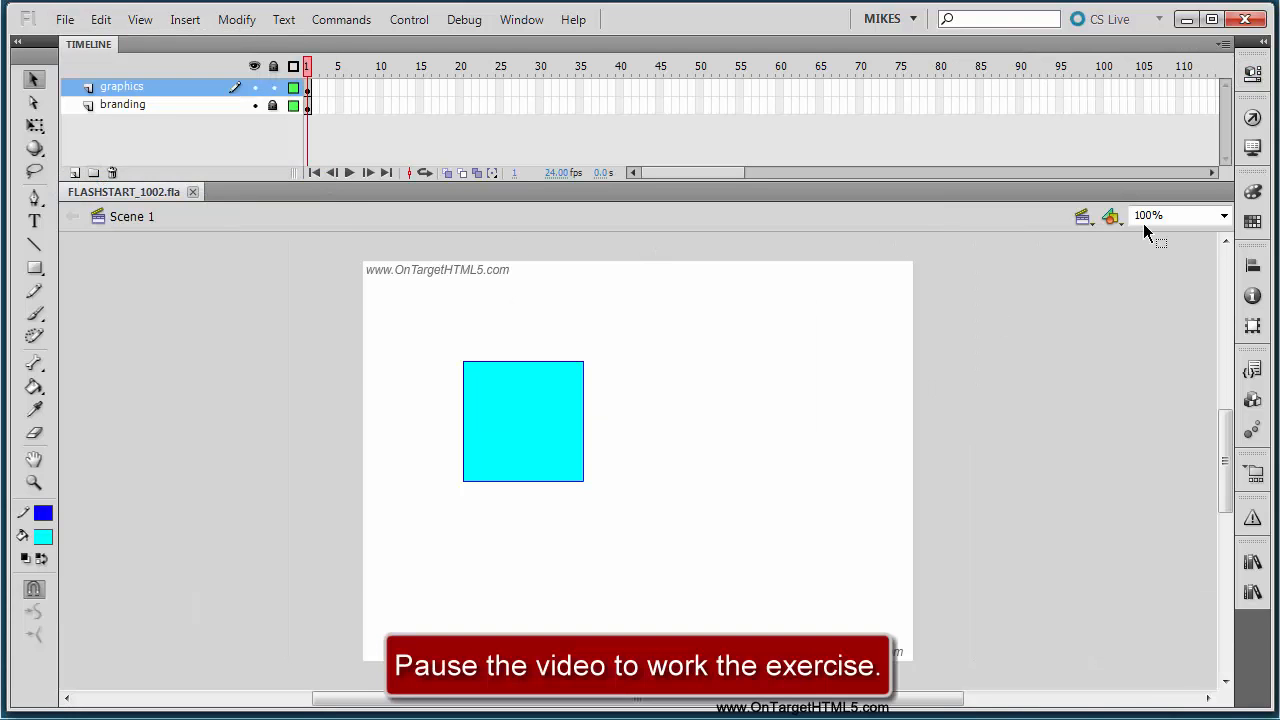
# Step: Check the properties of the square and the document, and collapse them again
pyautogui.click(1253, 82)
pyautogui.click(541, 405)
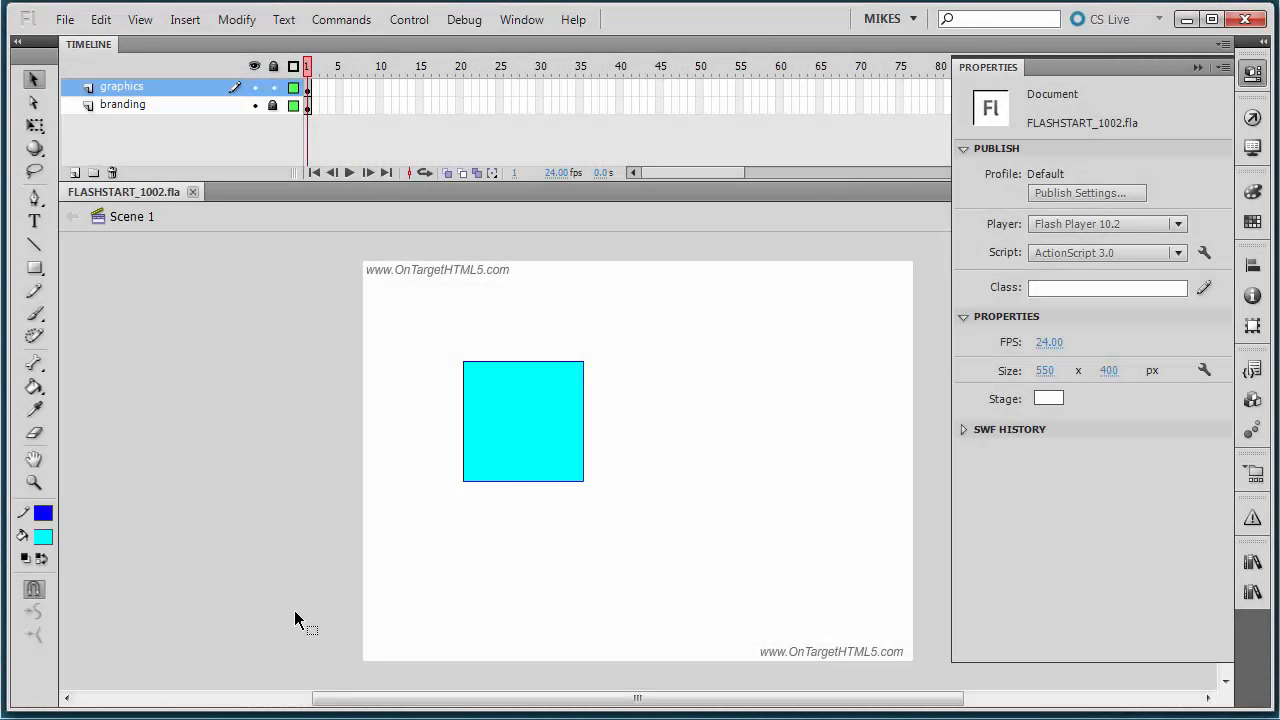
pyautogui.click(1199, 67)
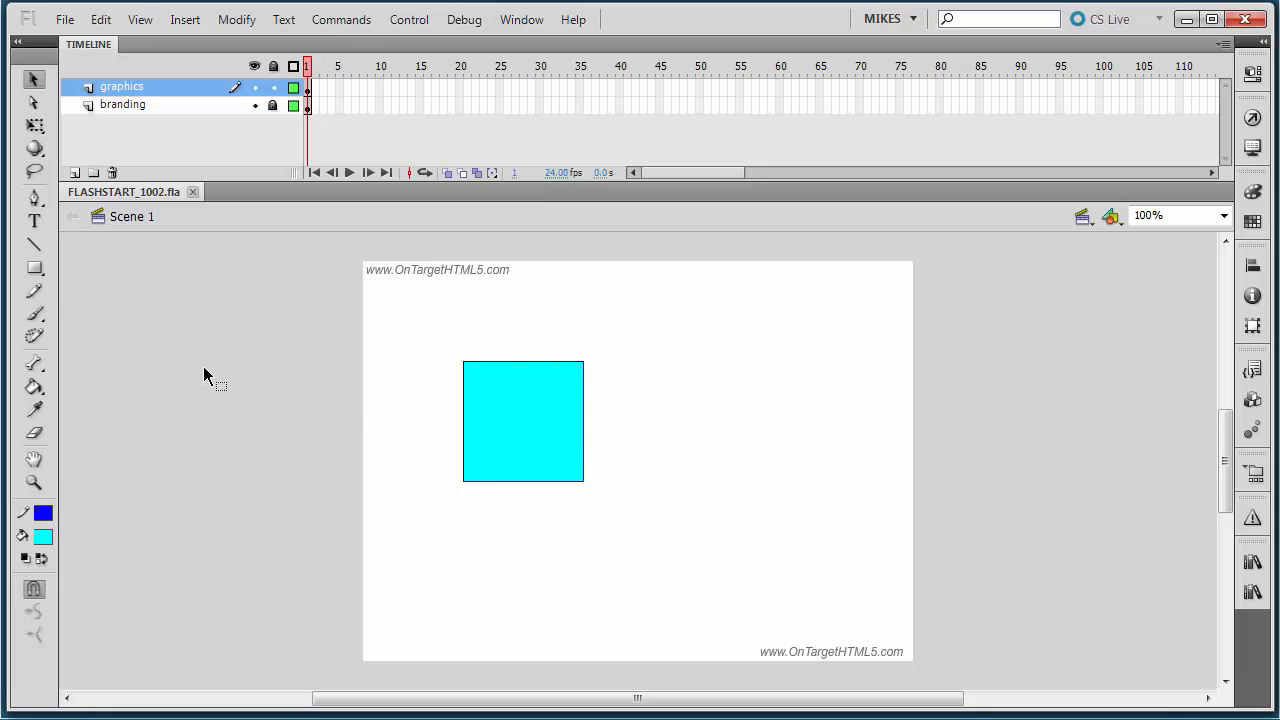
# Step: Select the square with the Free Transform tool and display its instance properties
pyautogui.press('q')
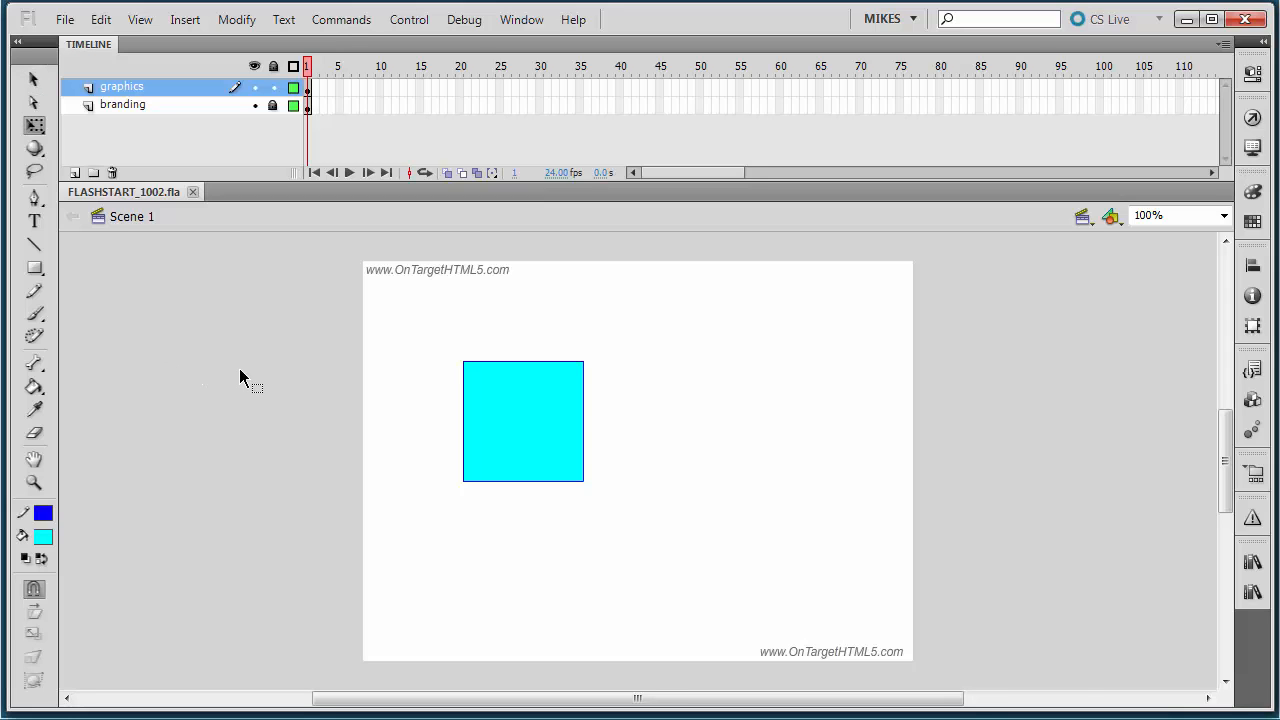
pyautogui.click(35, 128)
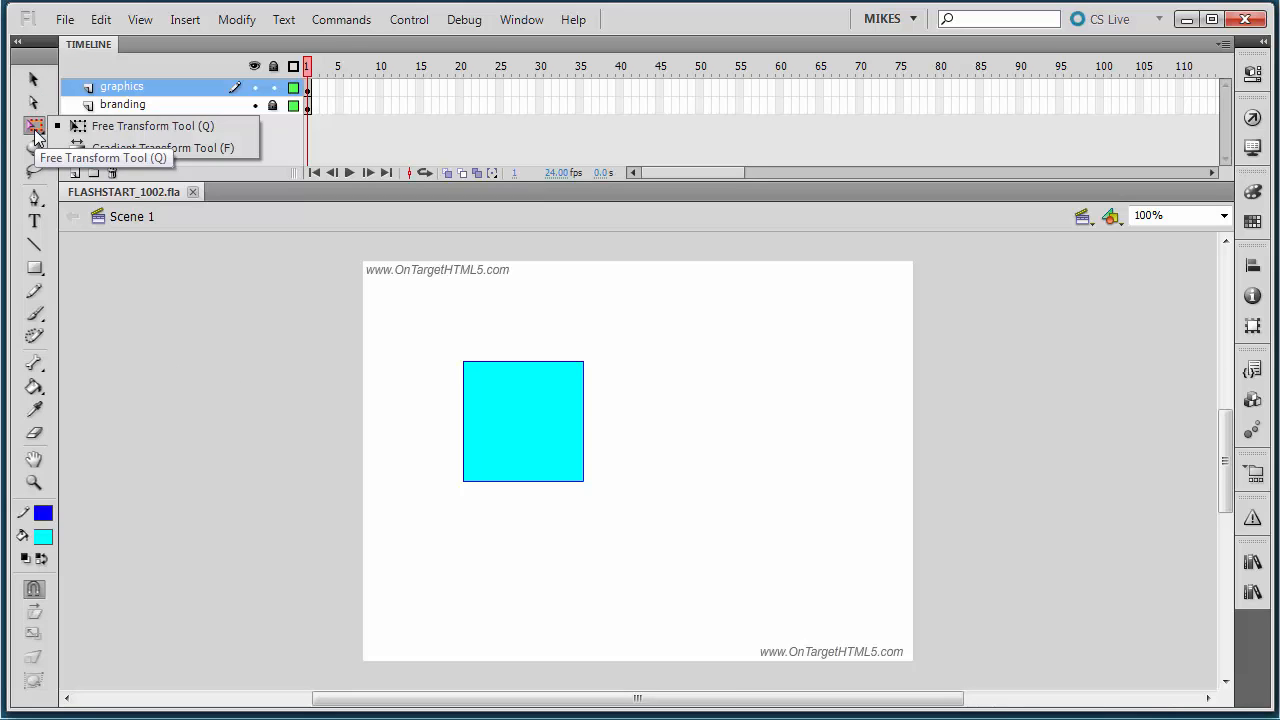
pyautogui.click(92, 125)
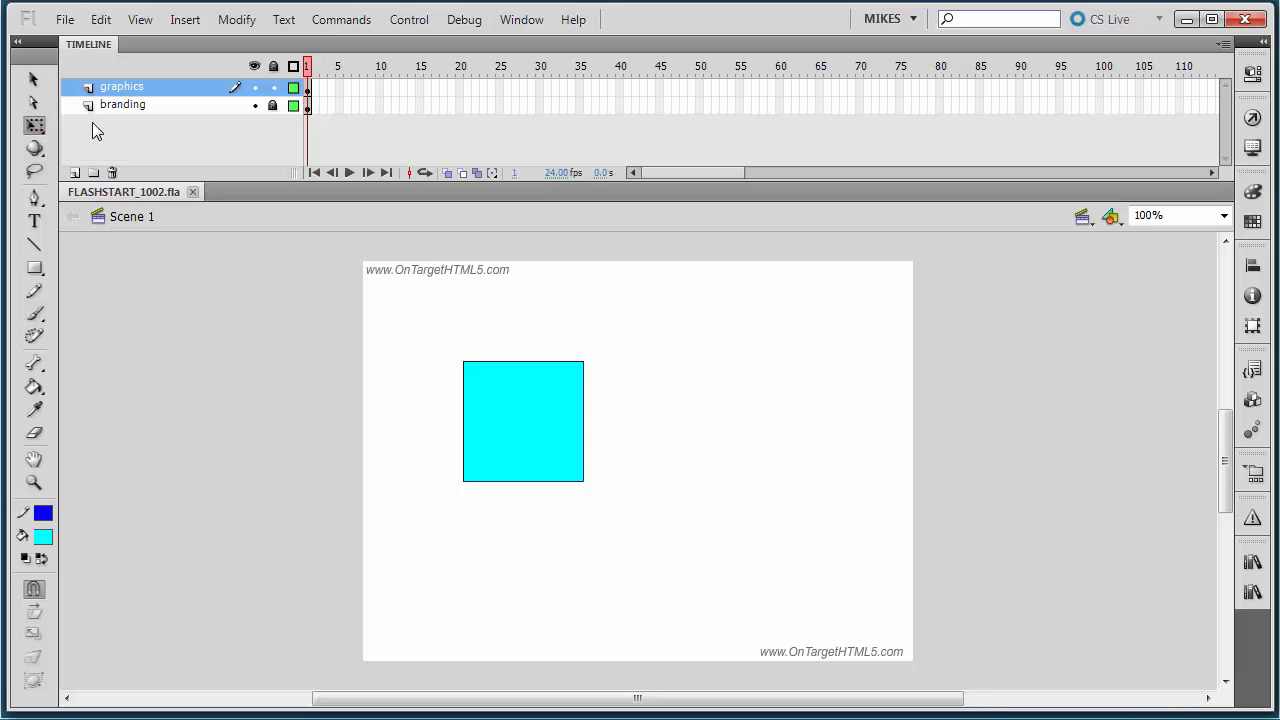
pyautogui.click(534, 420)
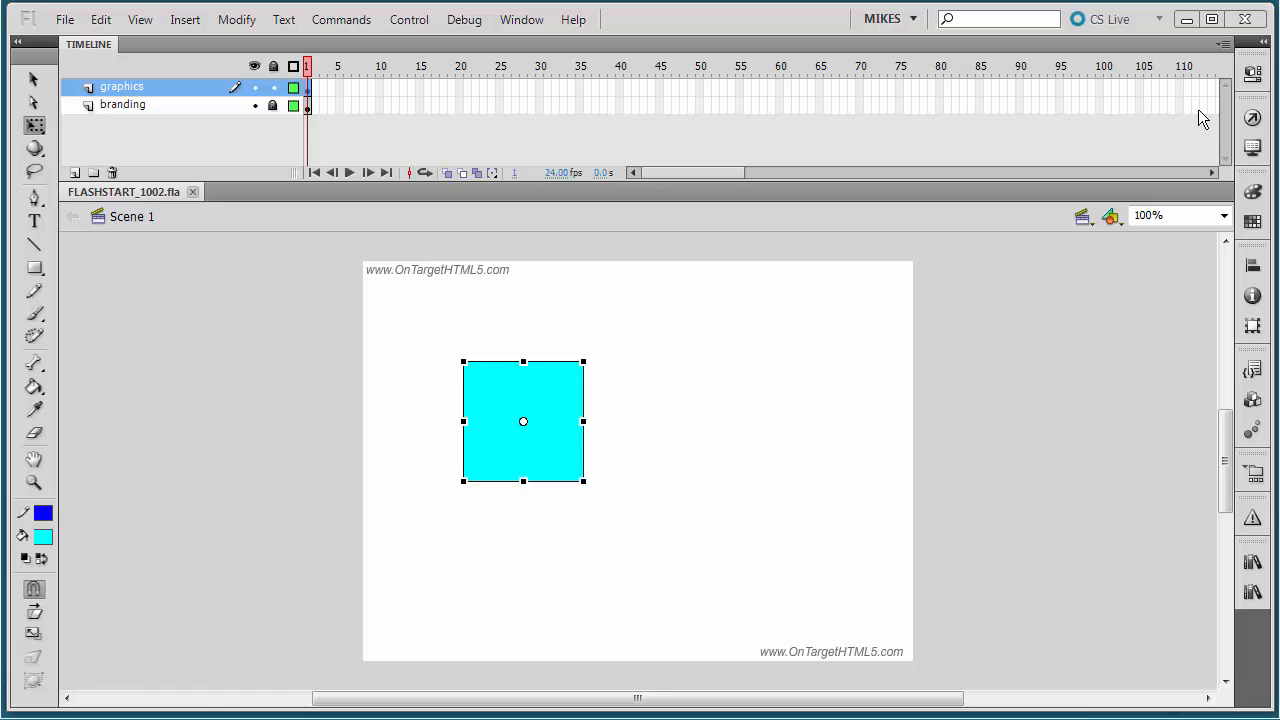
pyautogui.click(1251, 74)
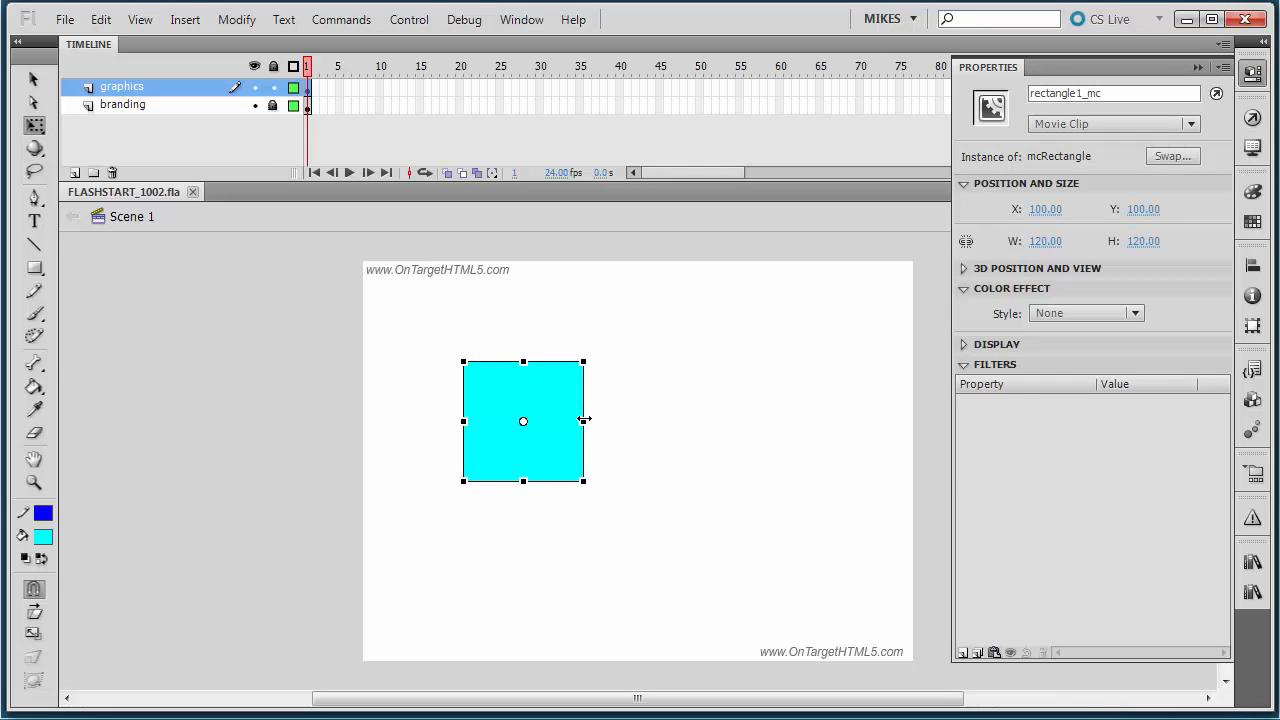
# Step: Stretch the instance around its center to about 230 wide and 182 high, and rotate it clockwise while enlarging it
pyautogui.moveTo(586, 420)
pyautogui.mouseDown()
pyautogui.moveTo(635, 419)
pyautogui.moveTo(586, 403)
pyautogui.moveTo(601, 404)
pyautogui.mouseUp()
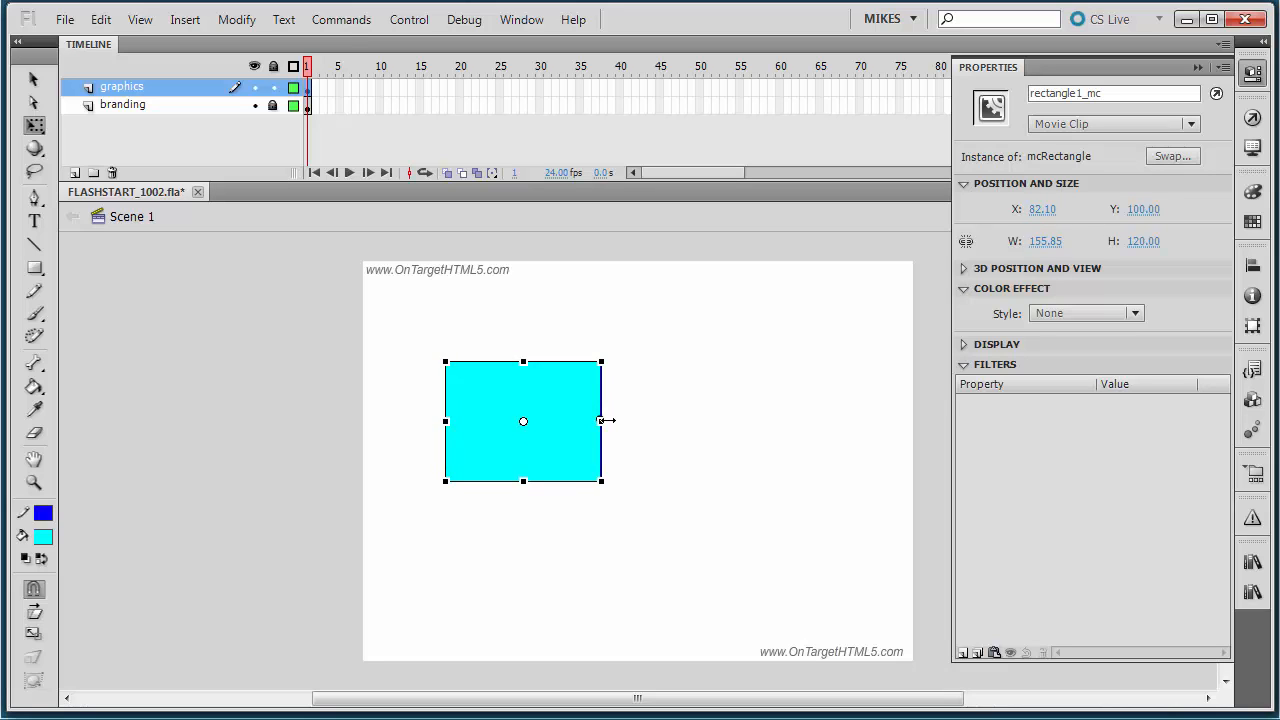
pyautogui.moveTo(605, 421); pyautogui.dragTo(638, 421)
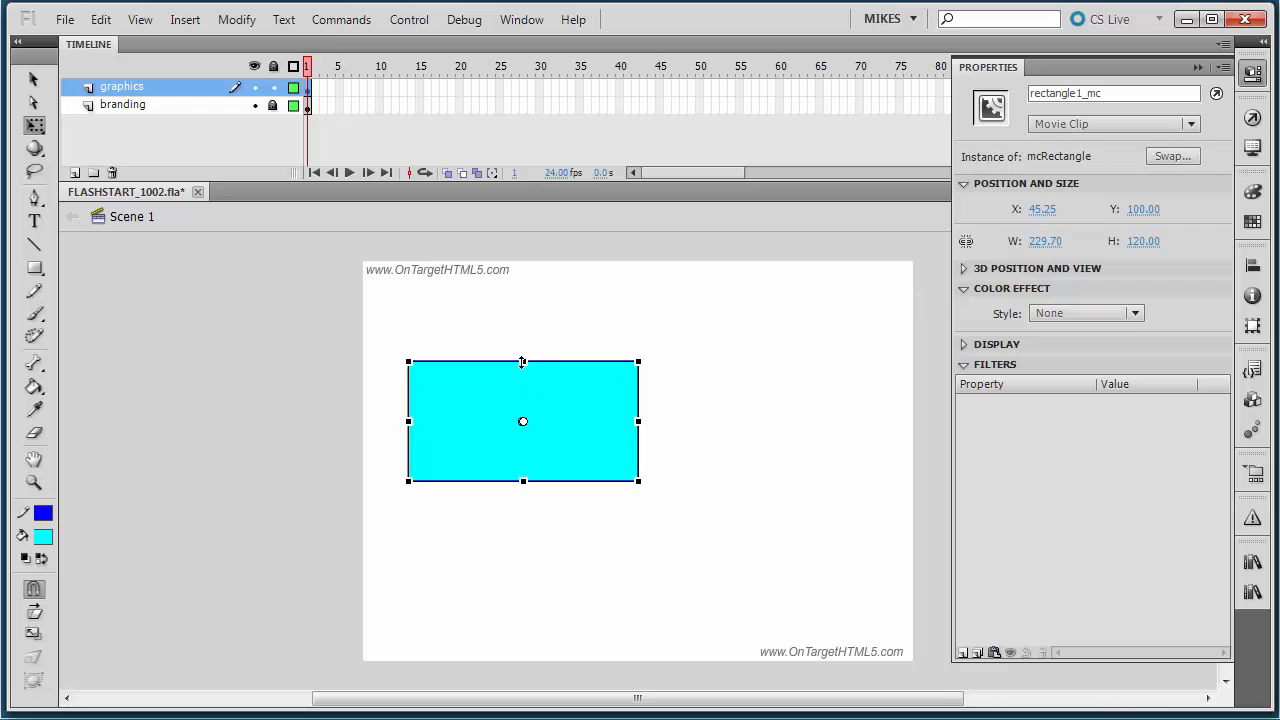
pyautogui.moveTo(523, 361); pyautogui.dragTo(541, 331)
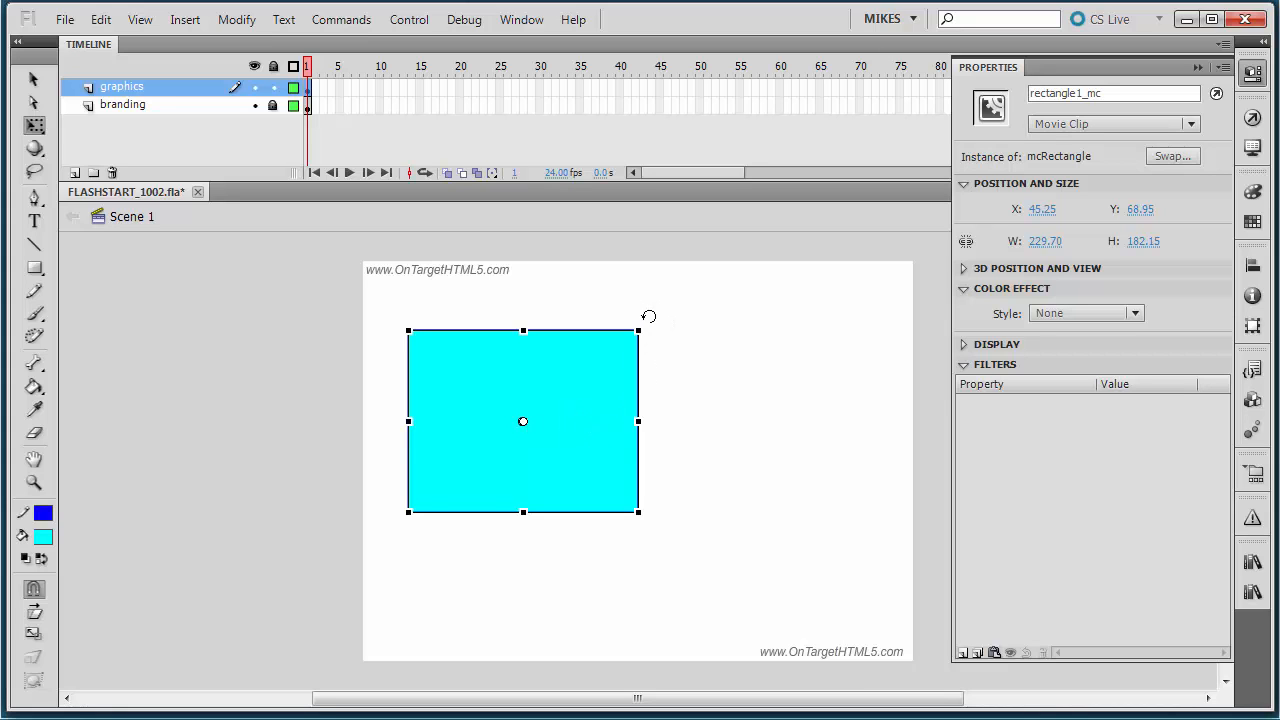
pyautogui.moveTo(648, 316); pyautogui.dragTo(706, 343)
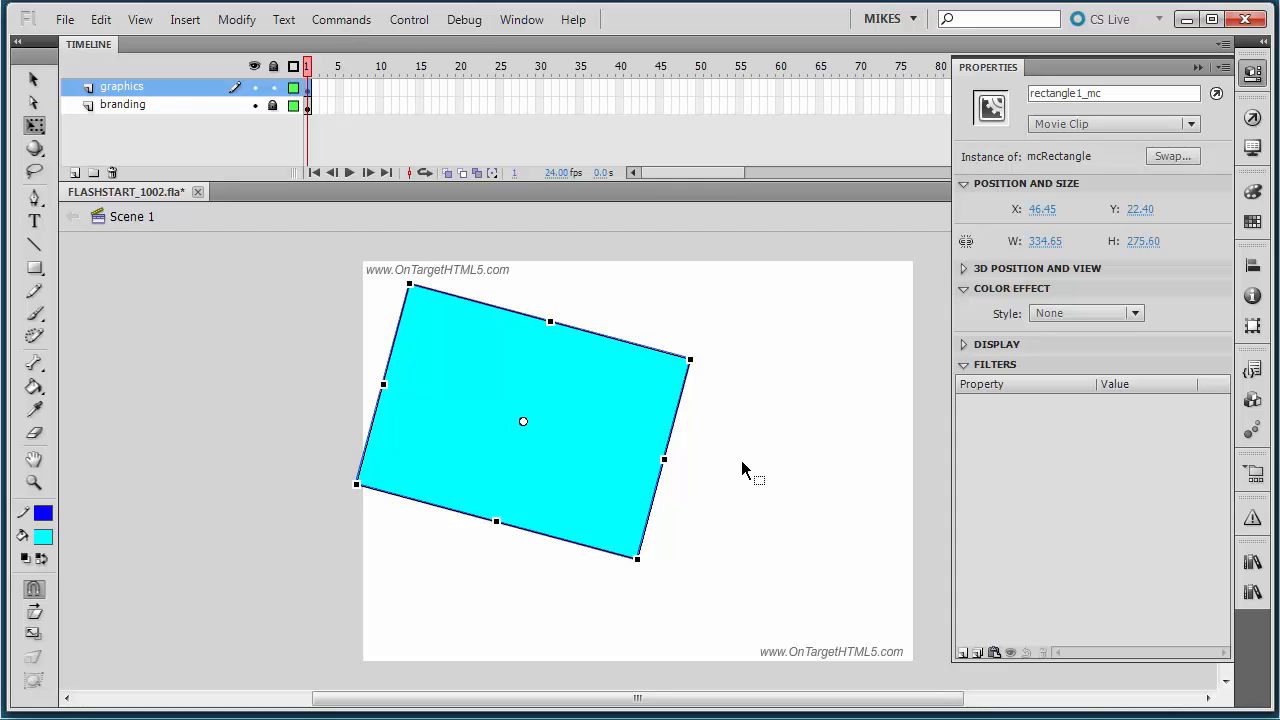
# Step: Undo all the free transformations of the instance and deselect it
pyautogui.hotkey('ctrl', 'z')
pyautogui.hotkey('ctrl', 'z')
pyautogui.hotkey('ctrl', 'z')
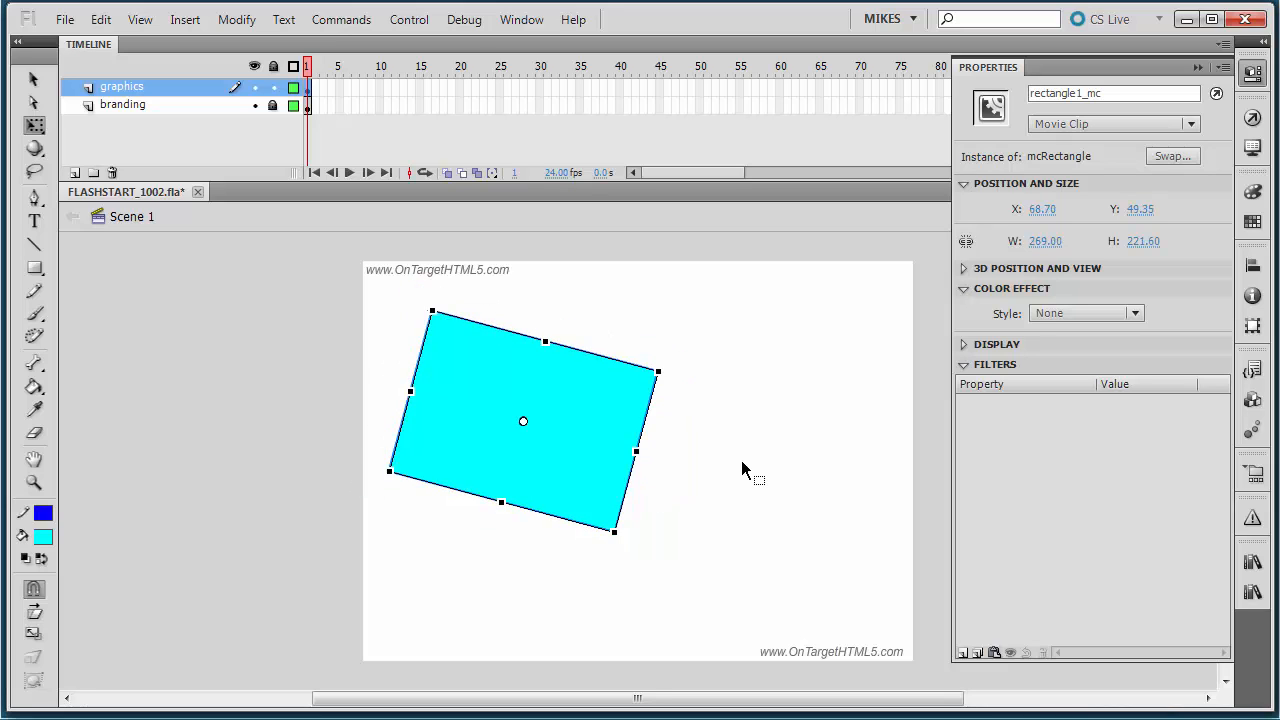
pyautogui.hotkey('ctrl', 'z')
pyautogui.click(741, 460)
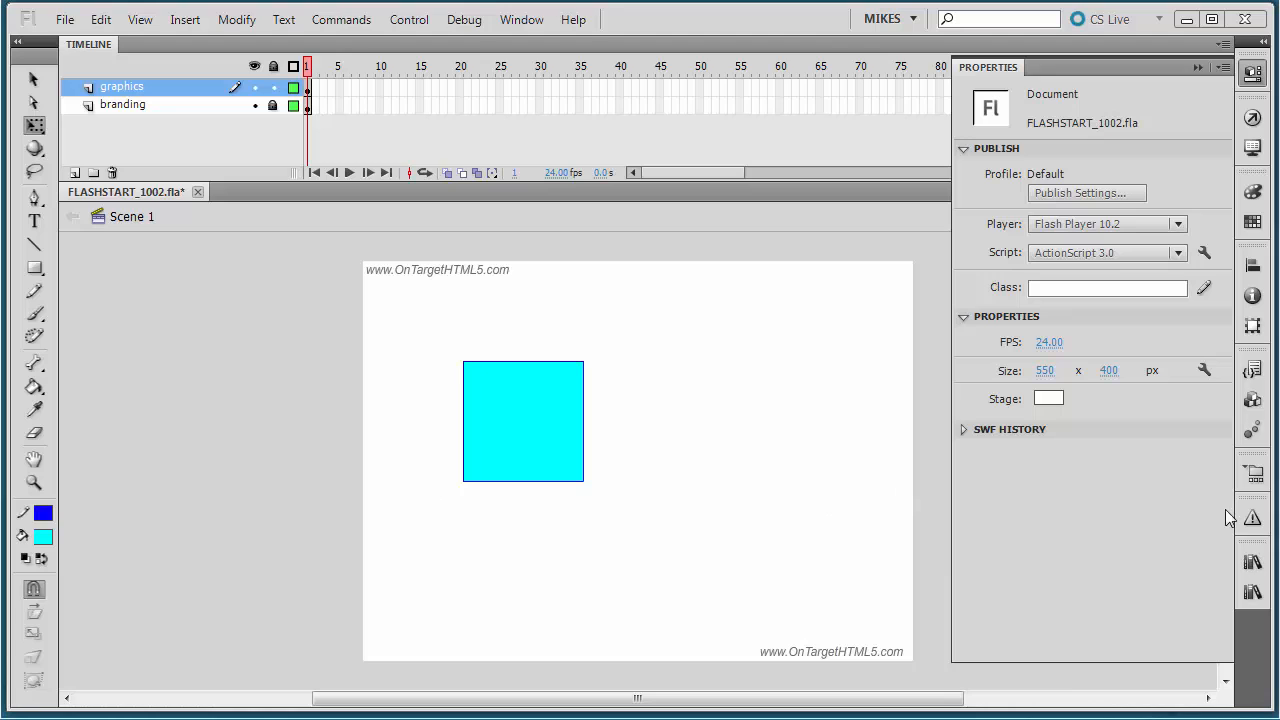
# Step: Place two more instances of mcRectangle from the library, one in the stage's upper-right area and one in its lower-right area
pyautogui.click(1202, 68)
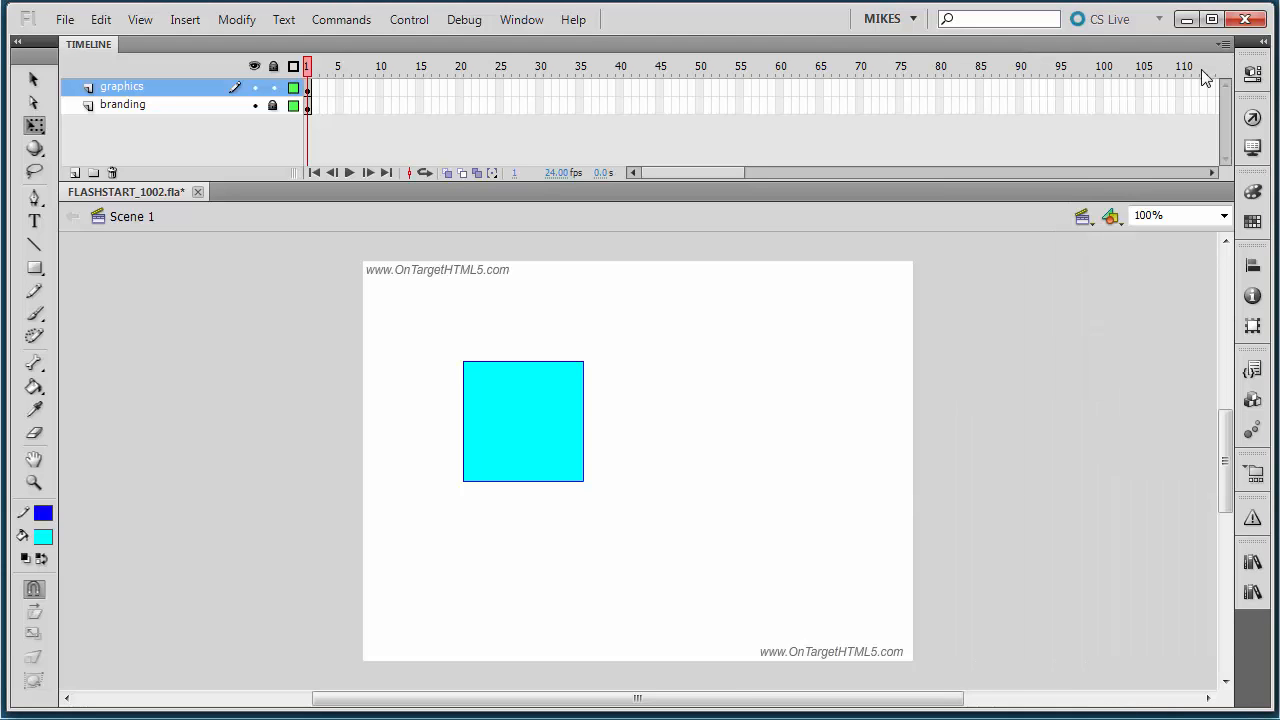
pyautogui.click(1252, 563)
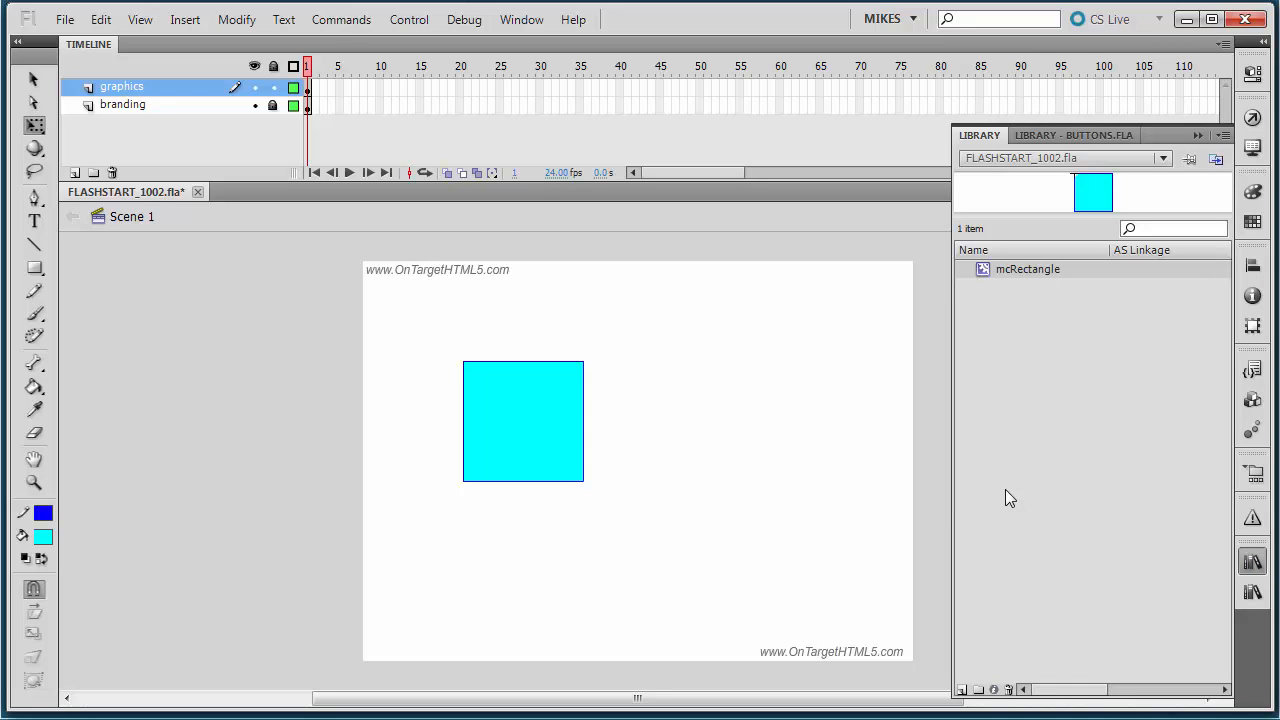
pyautogui.moveTo(1096, 195); pyautogui.dragTo(793, 356)
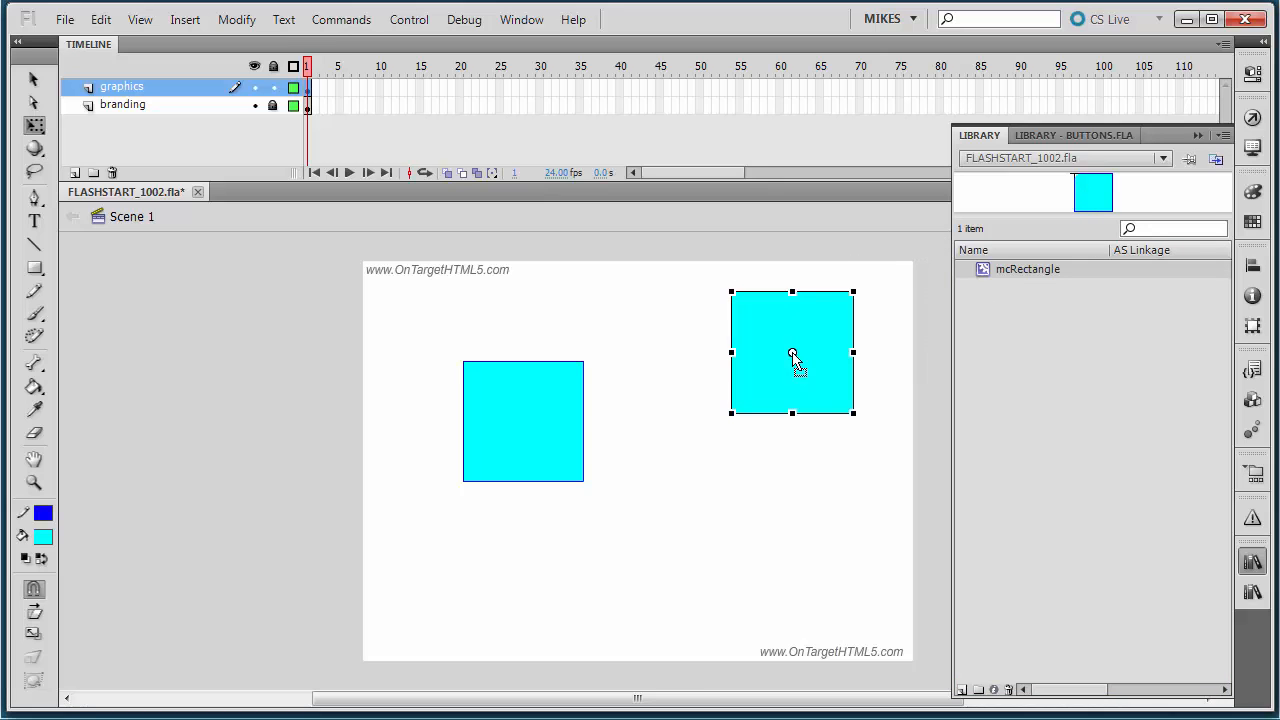
pyautogui.click(839, 560)
pyautogui.moveTo(1099, 207); pyautogui.dragTo(747, 544)
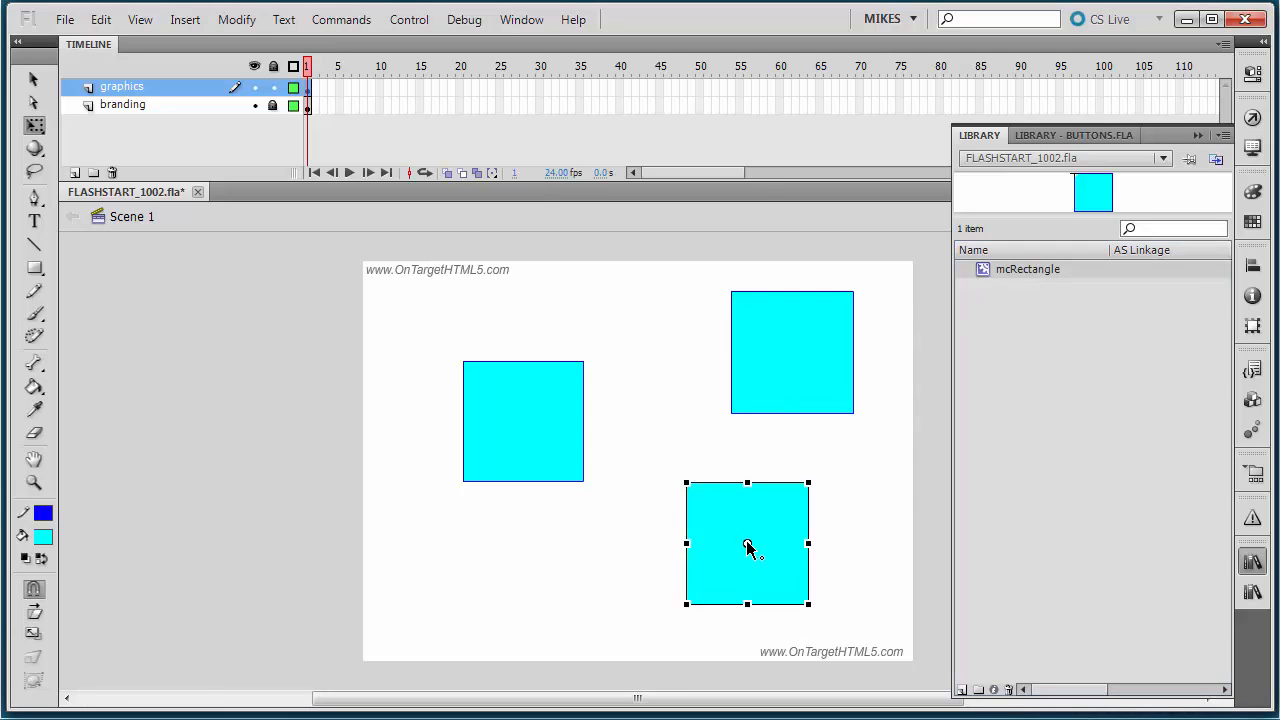
# Step: Delete the lower-right instance and move the upper-right instance down and left, near the stage's center
pyautogui.press('Delete')
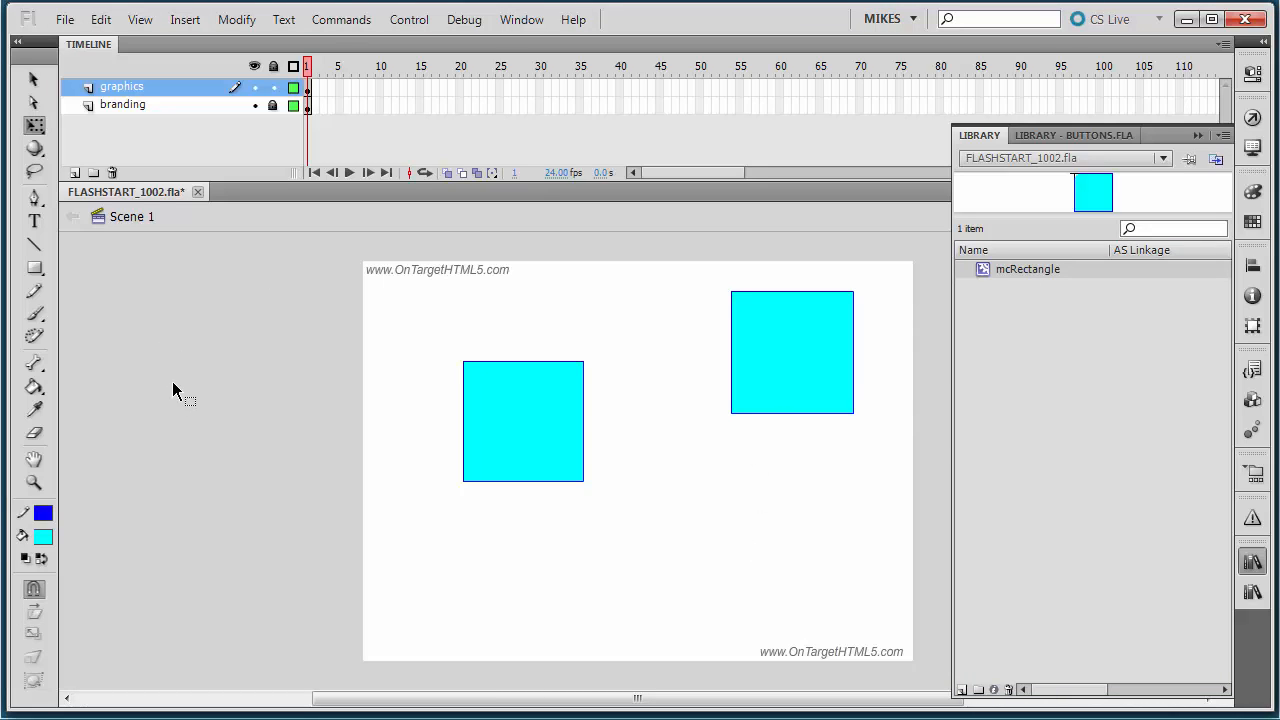
pyautogui.click(1198, 135)
pyautogui.moveTo(791, 380); pyautogui.dragTo(714, 507)
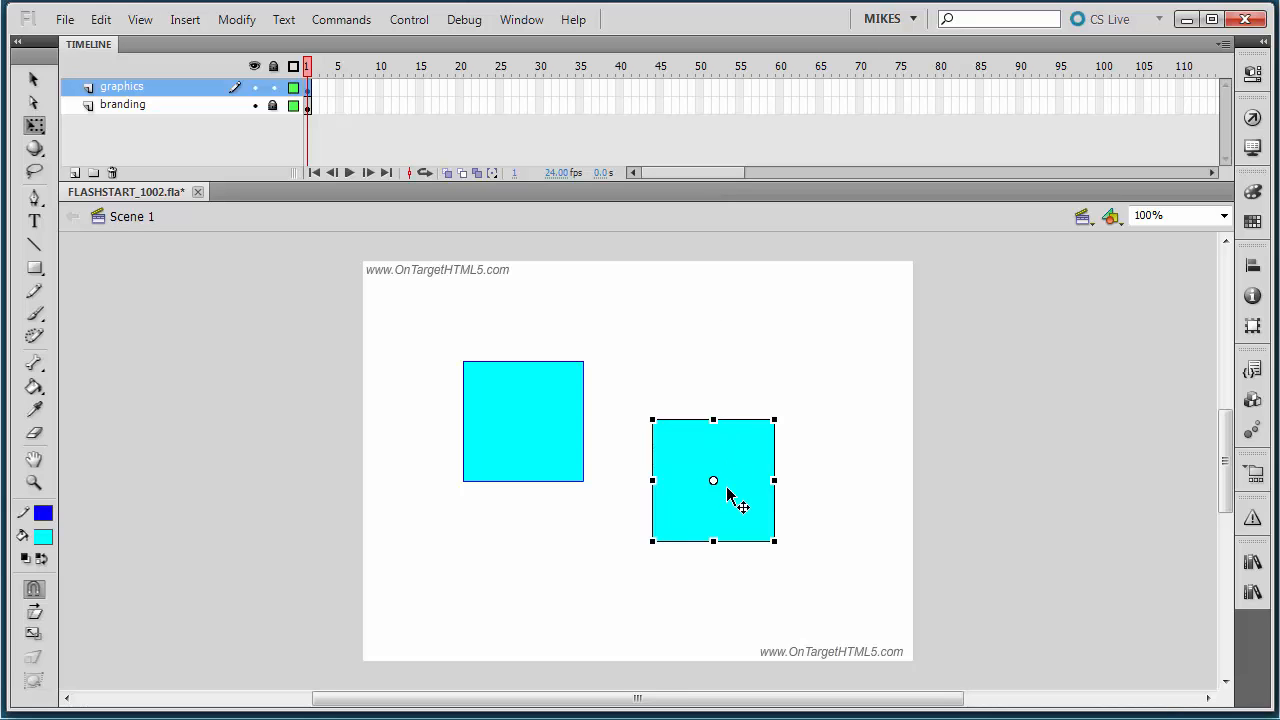
# Step: Display the moved instance's properties and name the instance recatngle2_mc
pyautogui.click(1252, 73)
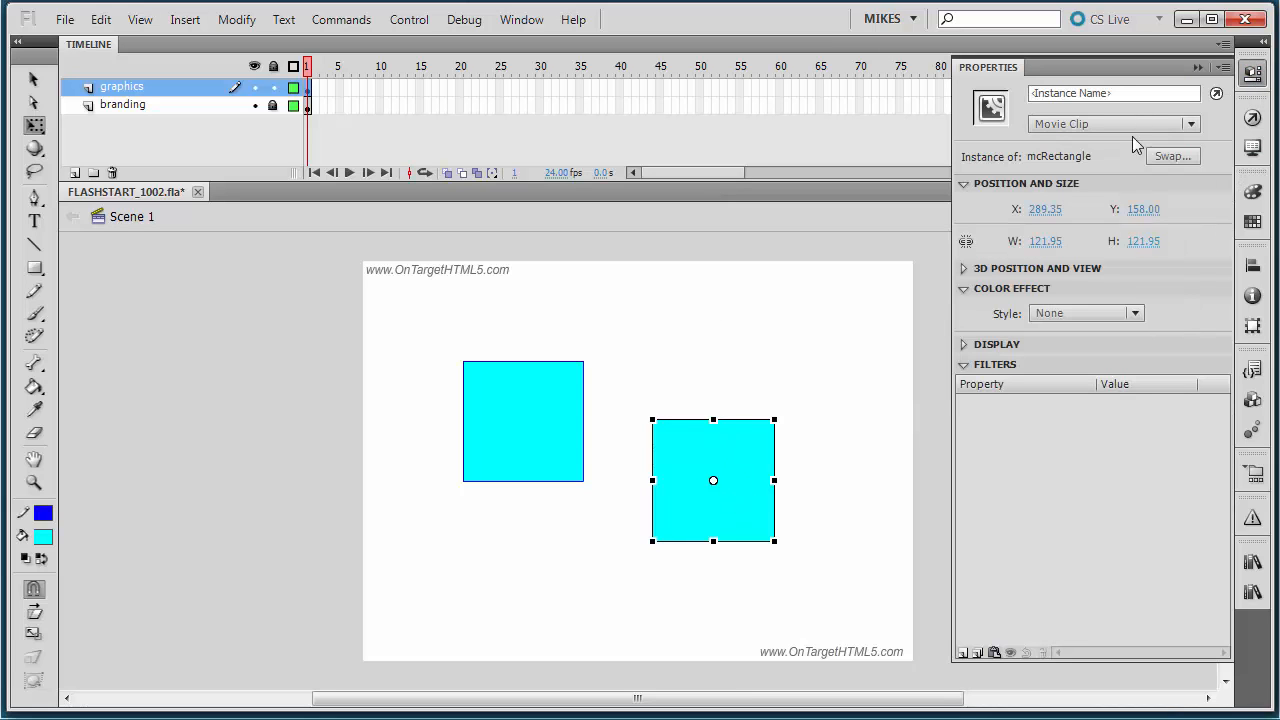
pyautogui.click(1135, 95)
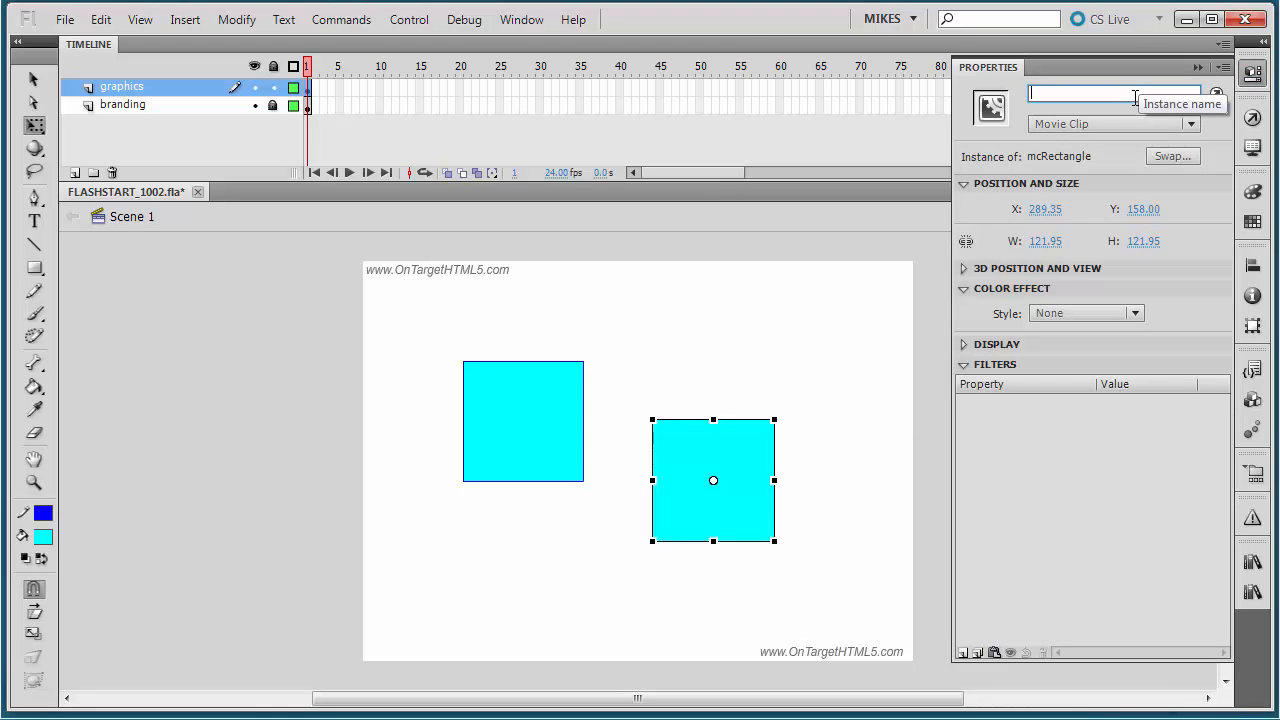
pyautogui.write('Re')
pyautogui.press('BackSpace')
pyautogui.press('BackSpace')
pyautogui.write('re')
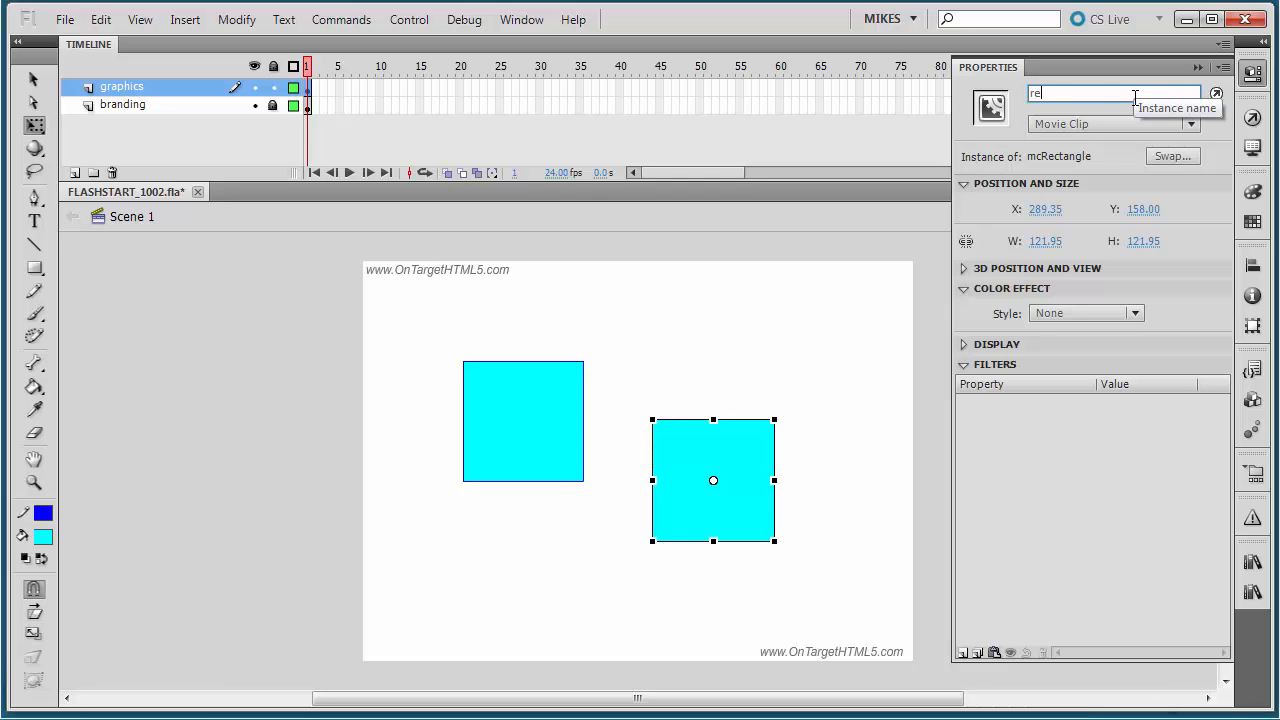
pyautogui.write('catngle2_mc')
pyautogui.press('Return')
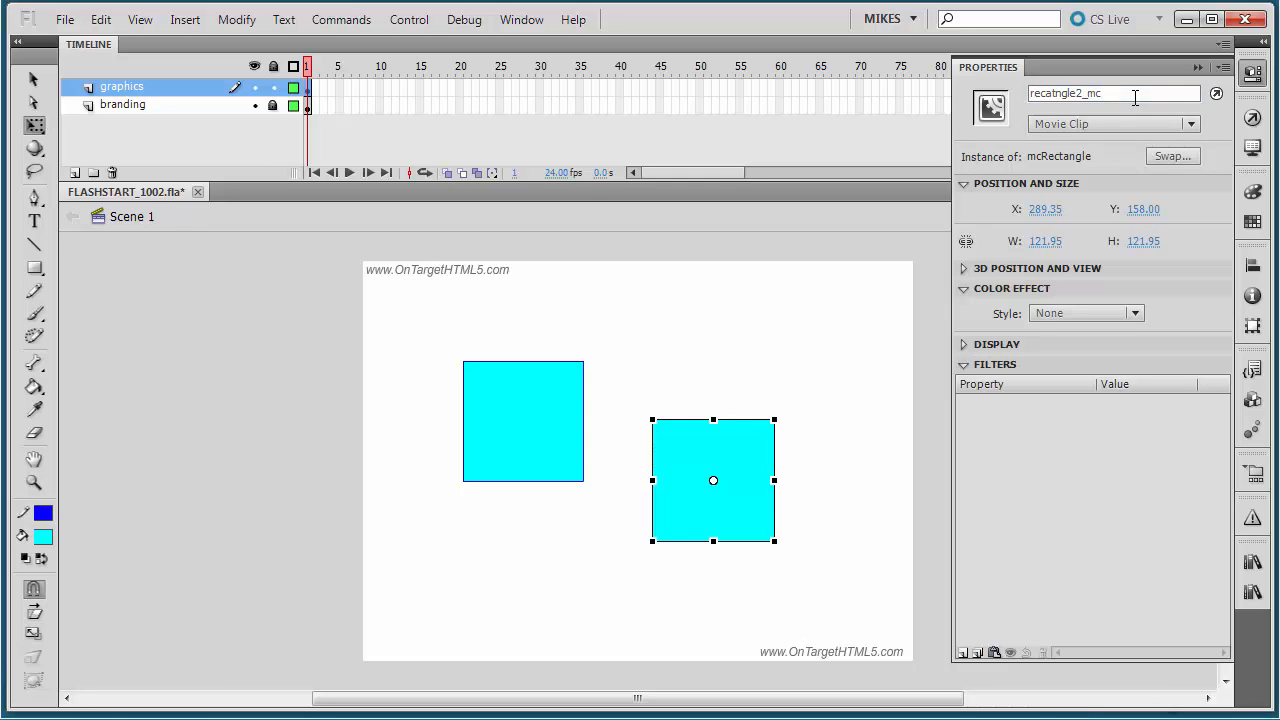
# Step: Select the two squares alternately with the Selection tool to compare their instance properties
pyautogui.click(33, 80)
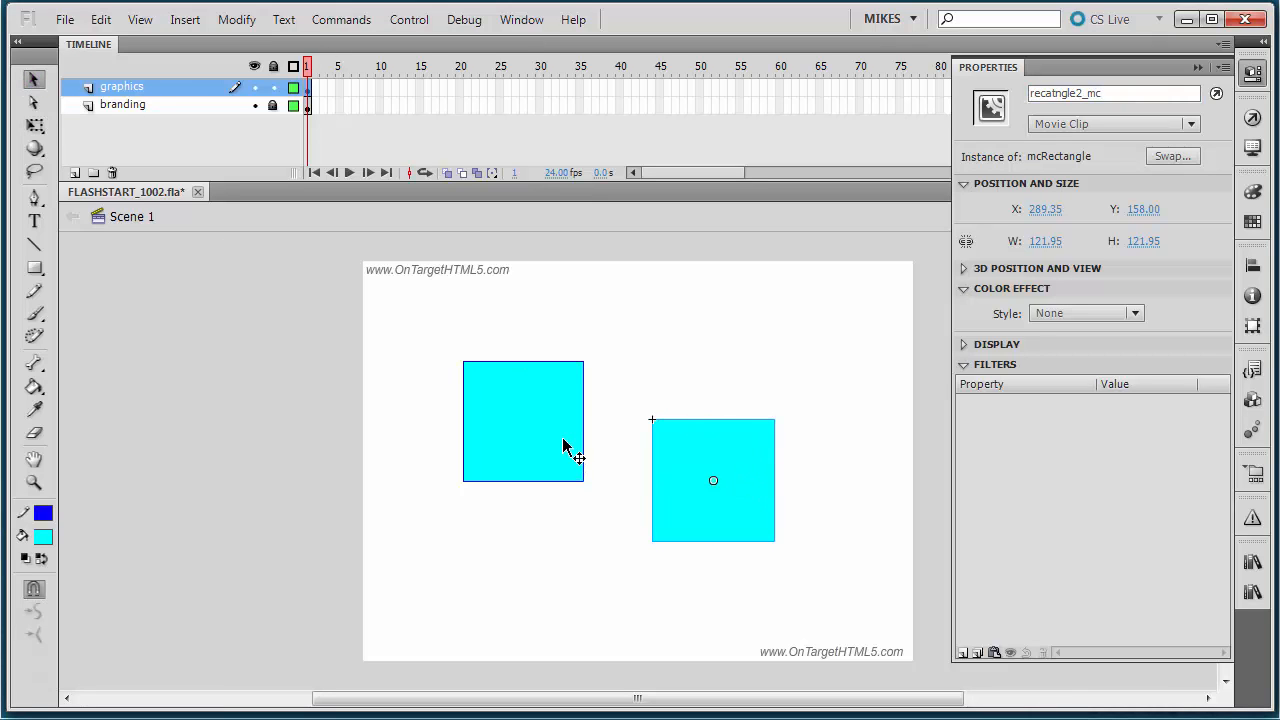
pyautogui.click(563, 447)
pyautogui.click(737, 509)
pyautogui.click(551, 451)
# Step: Apply a Tint color effect to recatngle2_mc in blue with red 0, green 51 and blue 255
pyautogui.click(744, 495)
pyautogui.click(1134, 315)
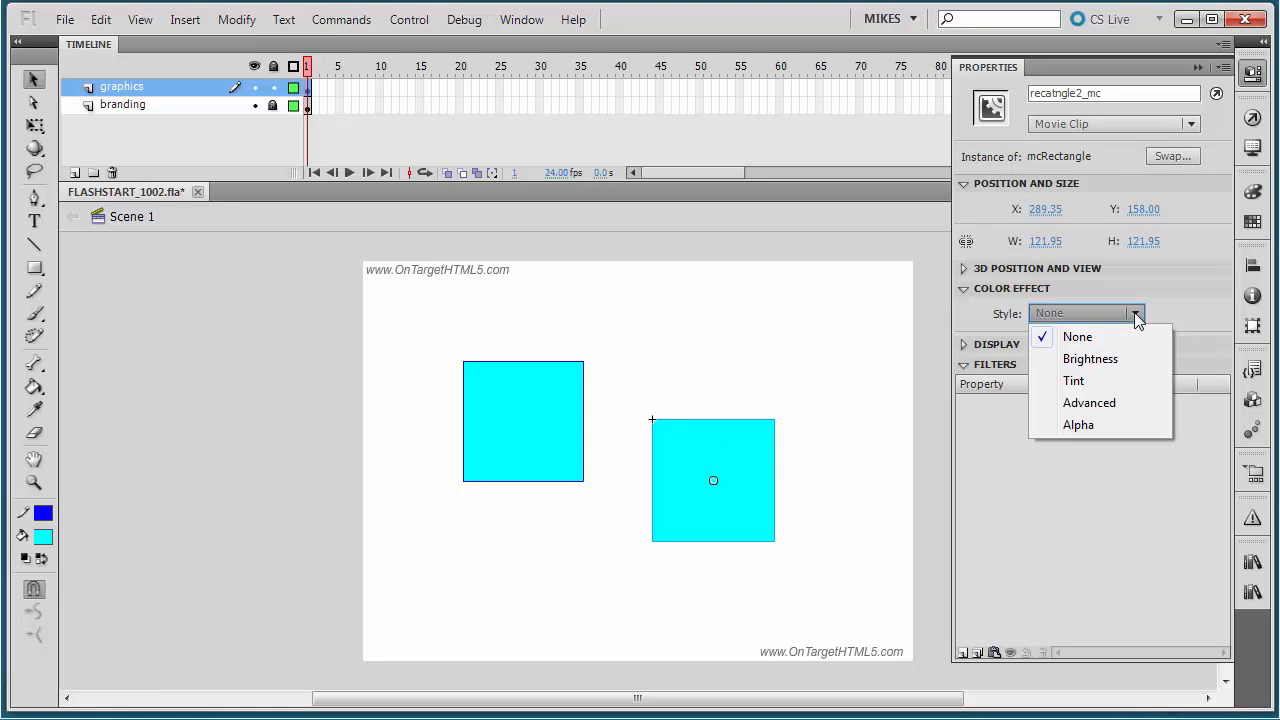
pyautogui.click(1073, 381)
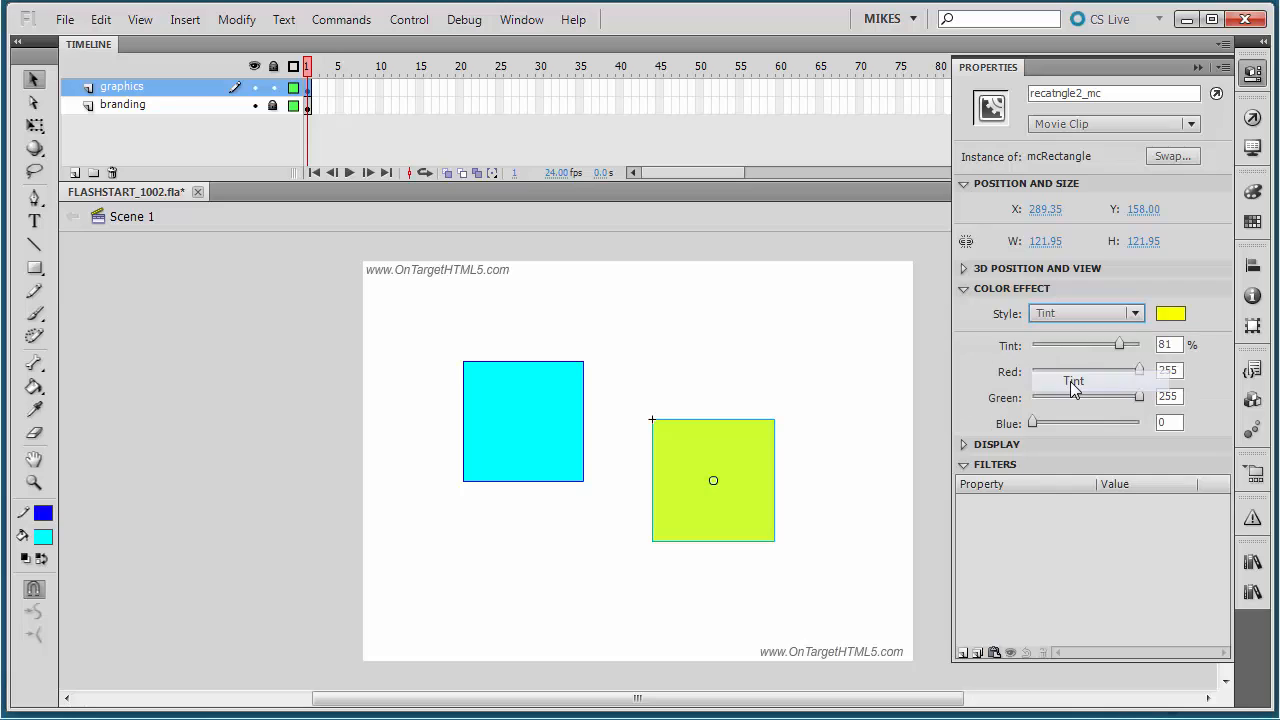
pyautogui.click(1170, 313)
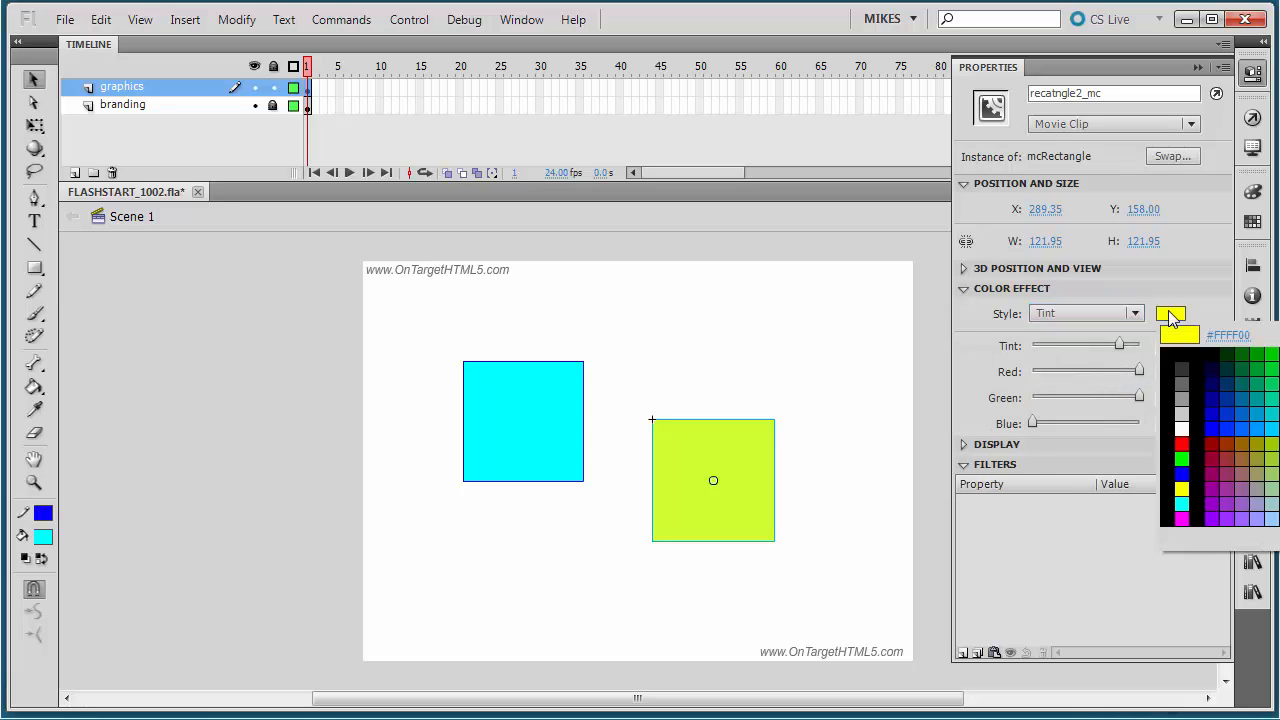
pyautogui.click(1229, 426)
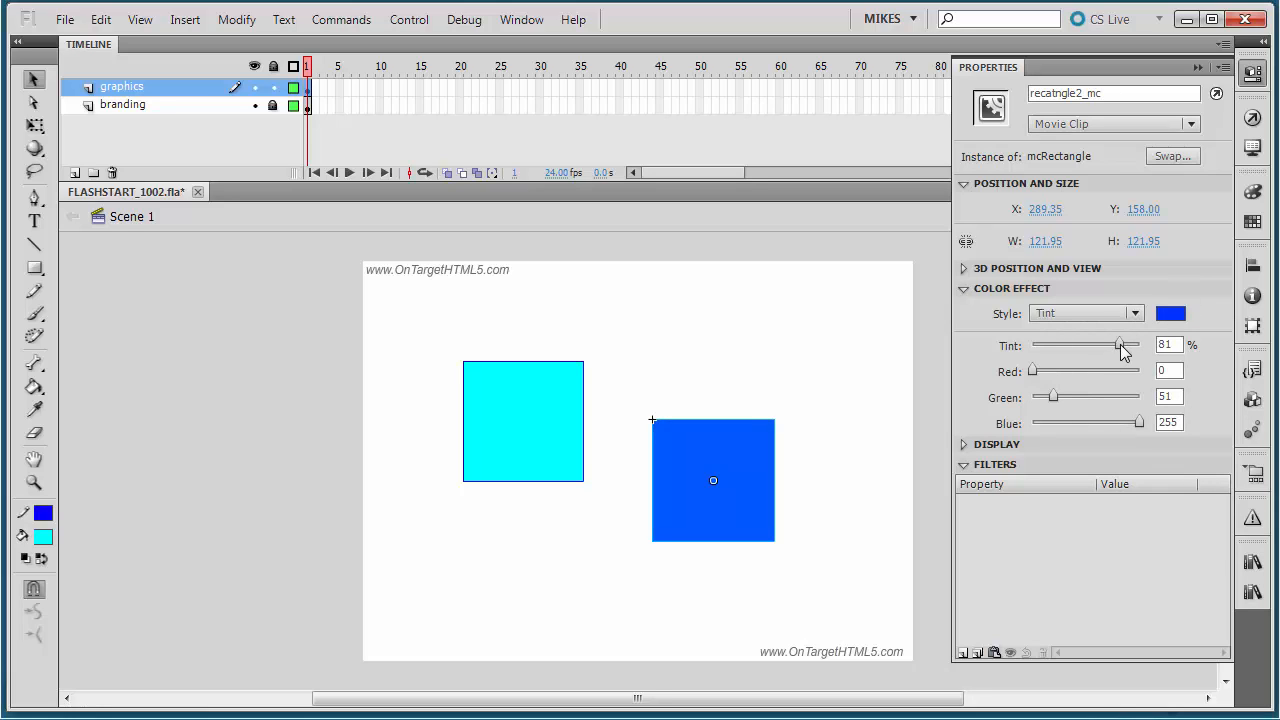
# Step: Try a tint amount of 70% with red at 42 and green at 60 on the instance
pyautogui.moveTo(1122, 350)
pyautogui.mouseDown()
pyautogui.moveTo(1052, 352)
pyautogui.moveTo(1110, 350)
pyautogui.mouseUp()
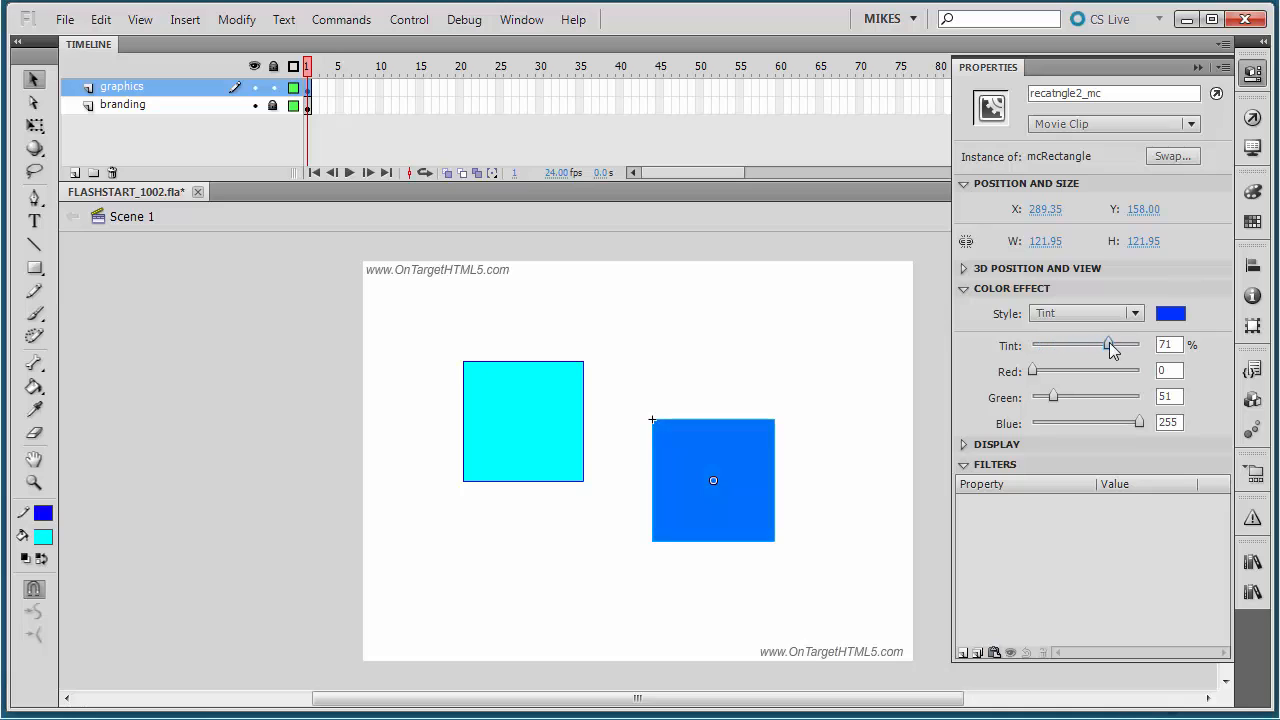
pyautogui.moveTo(1031, 374); pyautogui.dragTo(1057, 398)
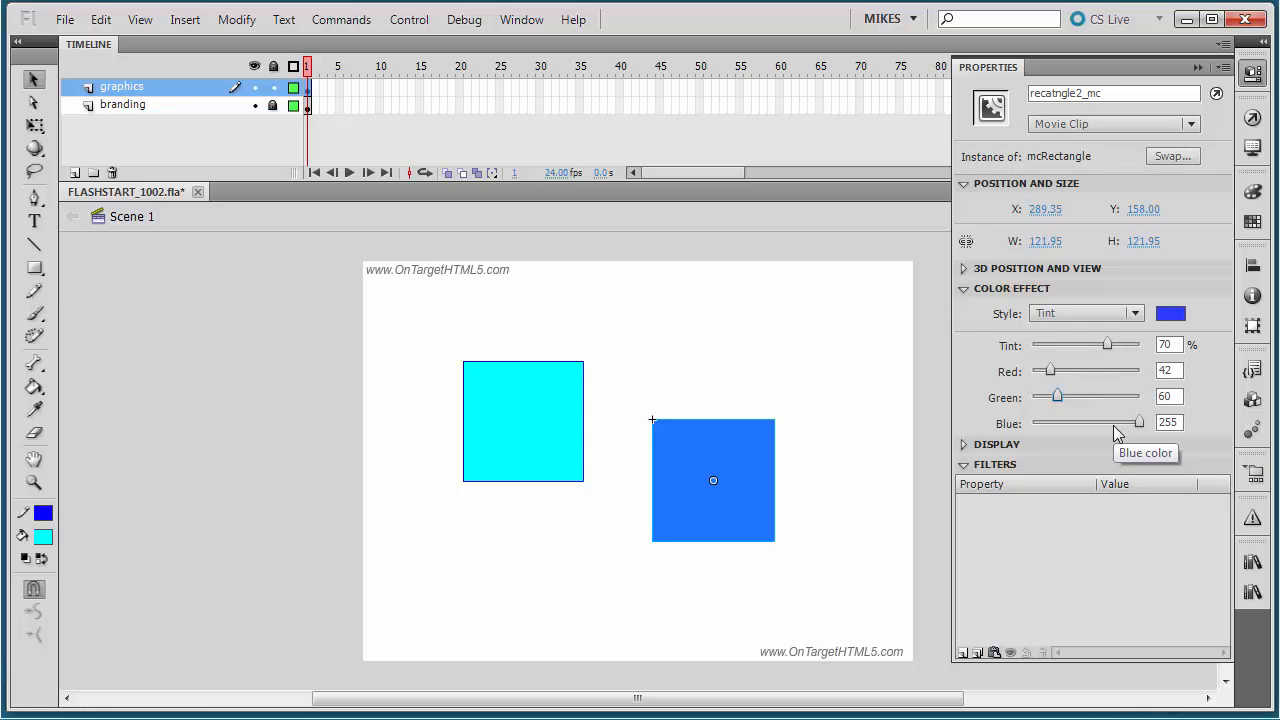
pyautogui.click(1159, 372)
pyautogui.click(1160, 397)
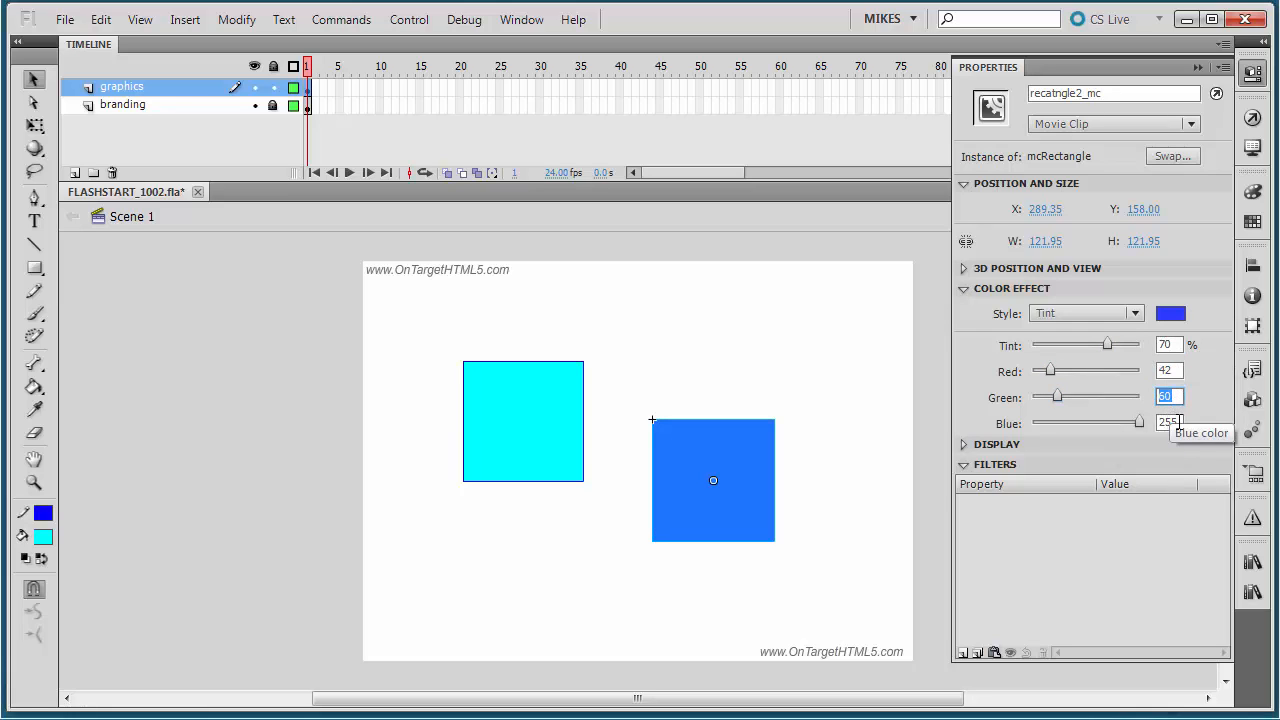
pyautogui.click(1160, 422)
# Step: Change the instance's tint color to red (#FF0000) and set the tint amount to 100%
pyautogui.click(1170, 313)
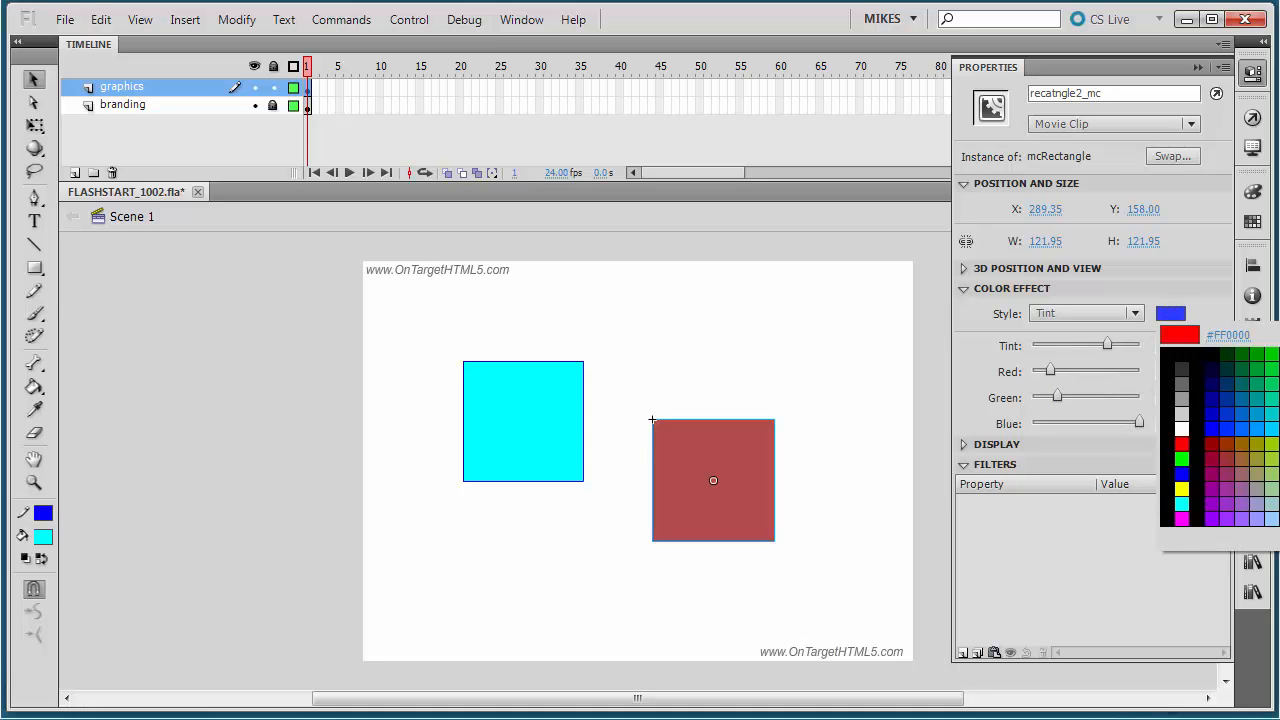
pyautogui.click(1181, 443)
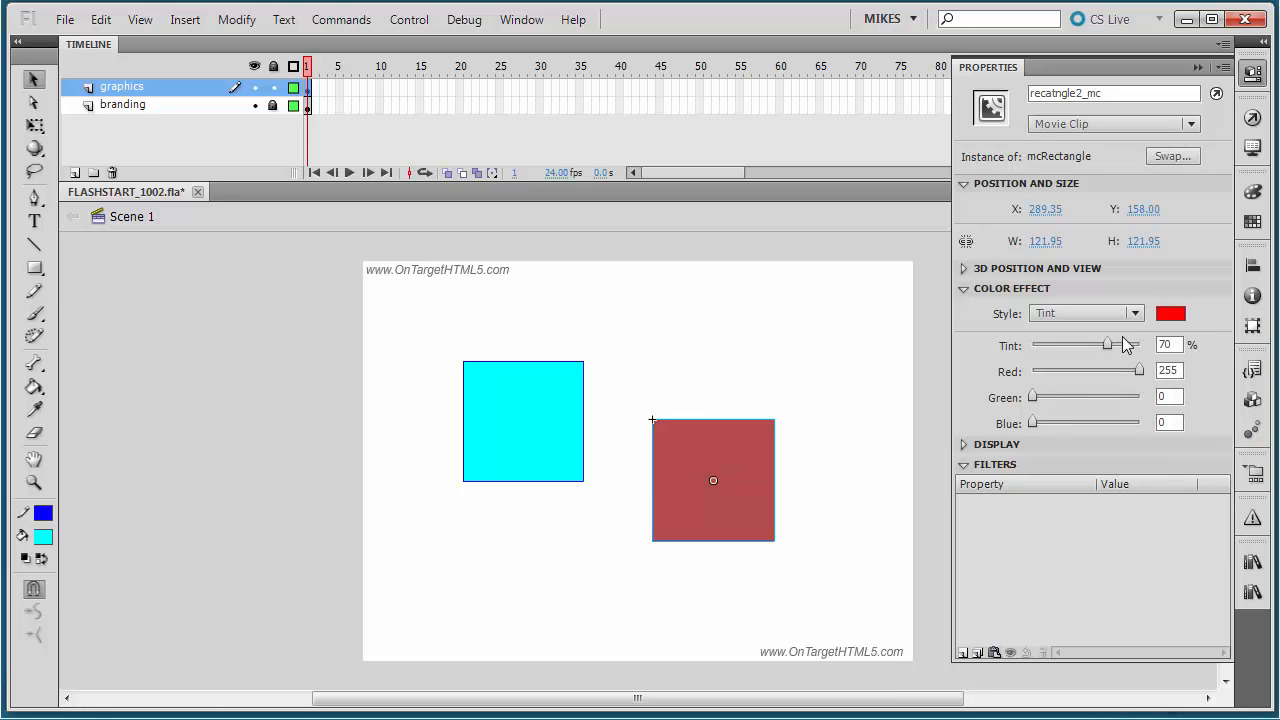
pyautogui.moveTo(1181, 345); pyautogui.dragTo(1113, 348)
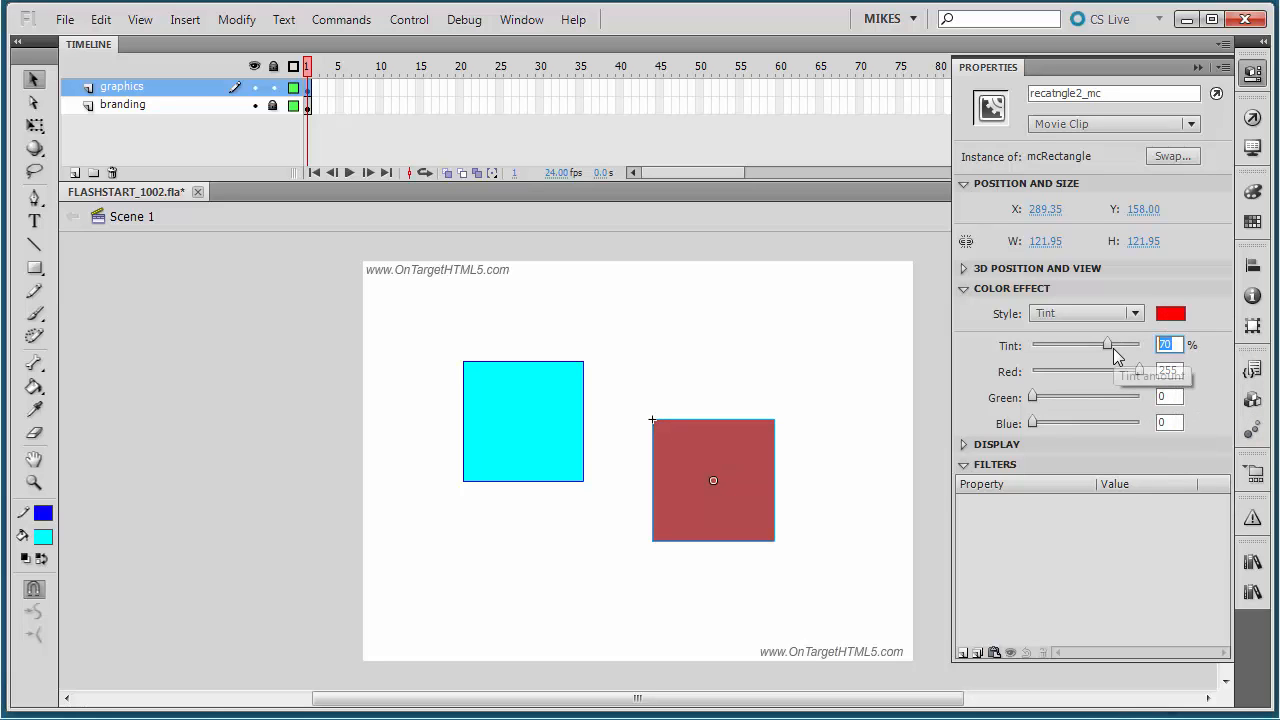
pyautogui.write('100')
pyautogui.press('Return')
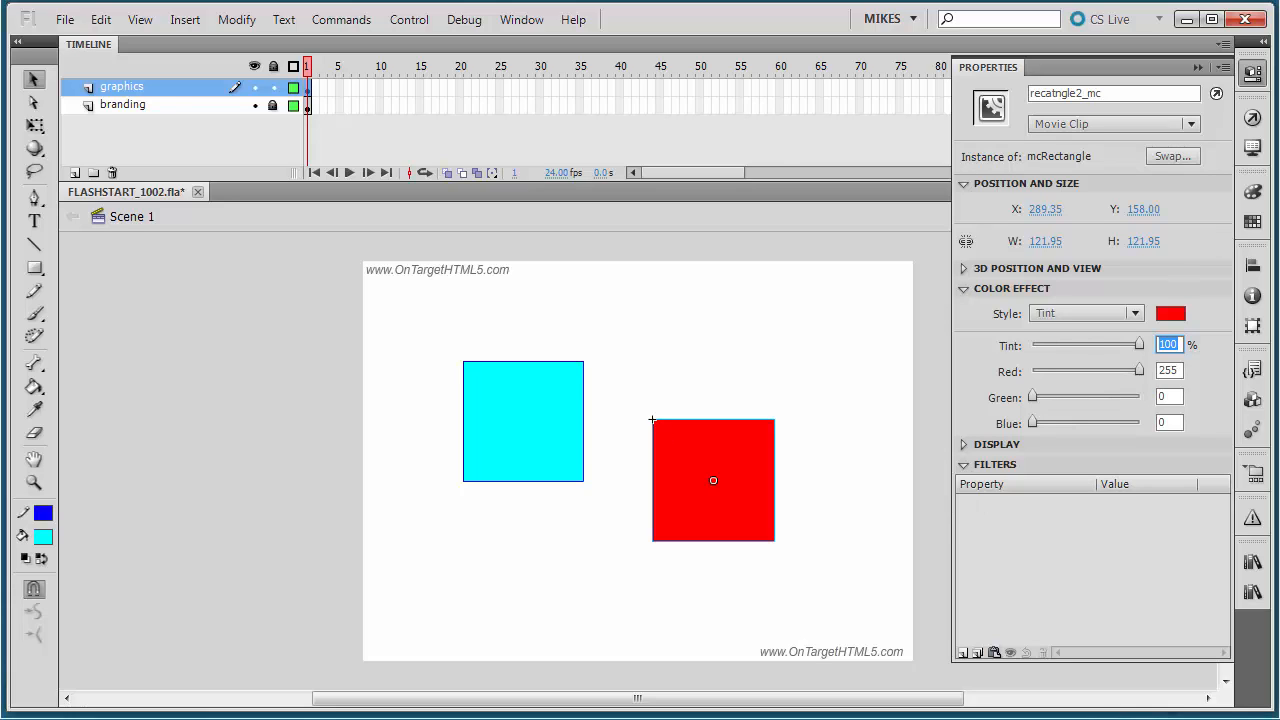
# Step: Change the tint color of recatngle2_mc to yellow (#FFFF00) and set the tint amount to 20%
pyautogui.click(1170, 313)
pyautogui.click(1181, 488)
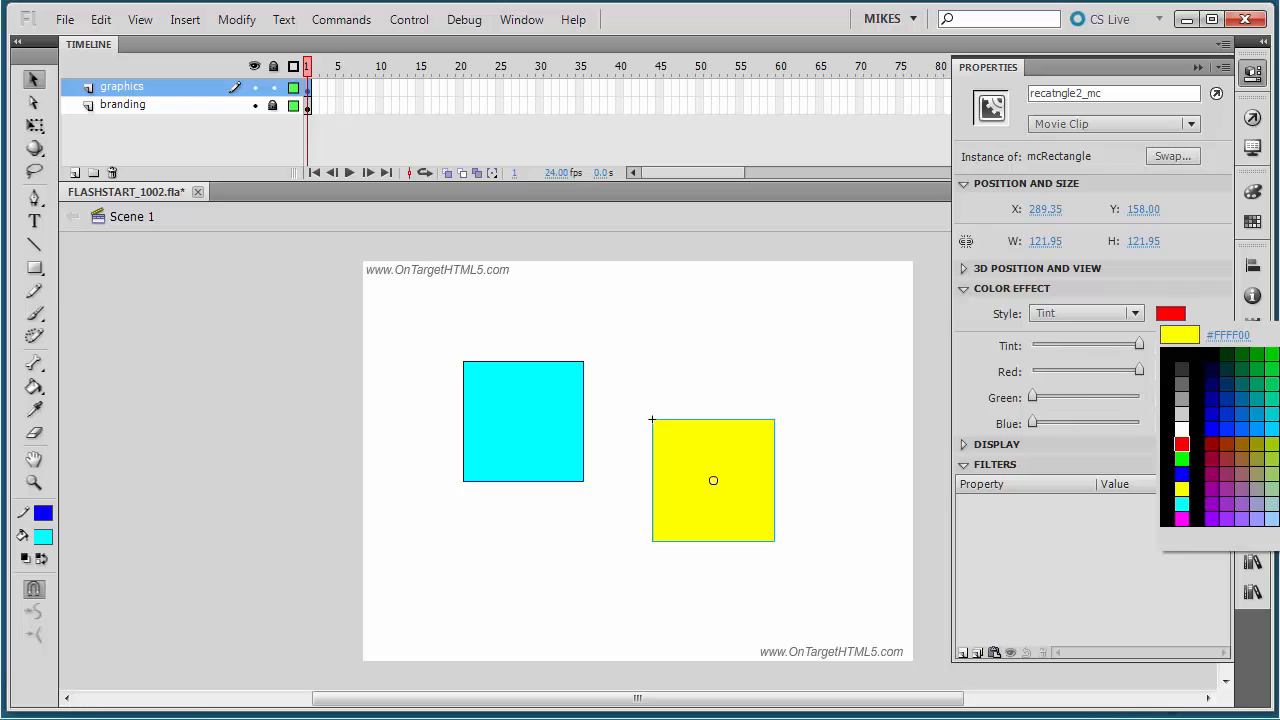
pyautogui.click(833, 381)
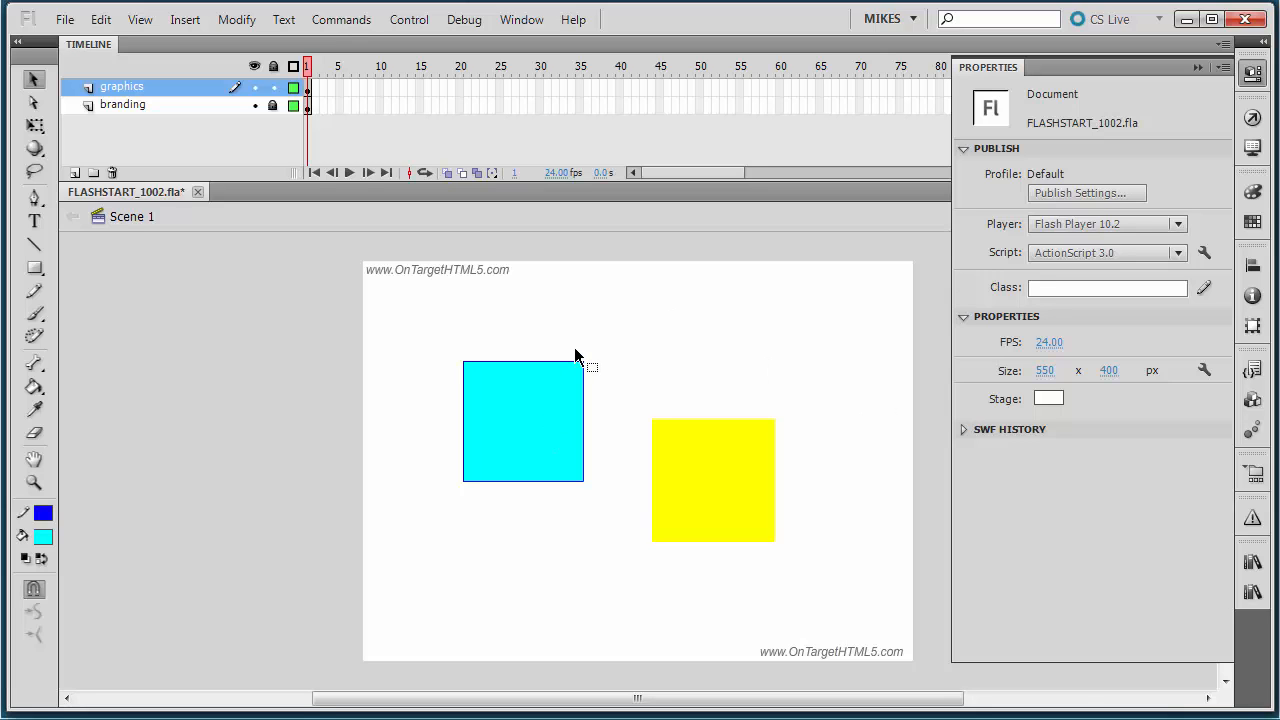
pyautogui.click(766, 509)
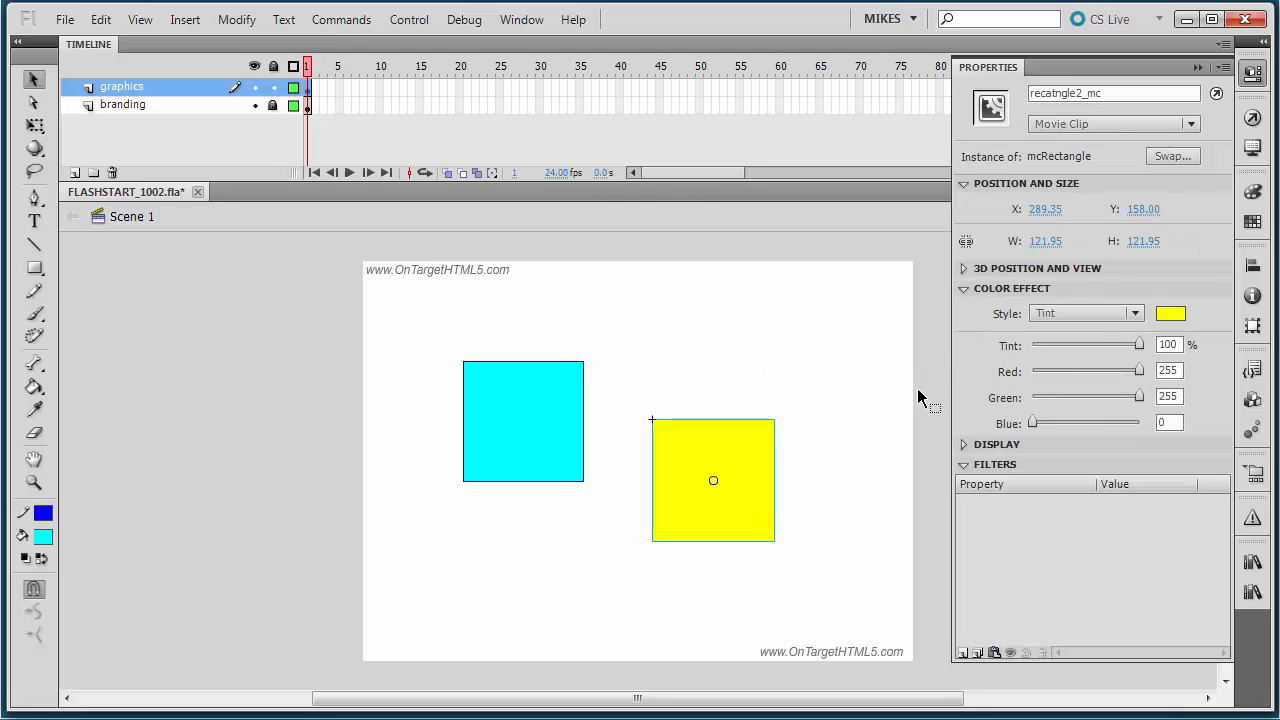
pyautogui.click(1179, 345)
pyautogui.write('20')
pyautogui.press('Return')
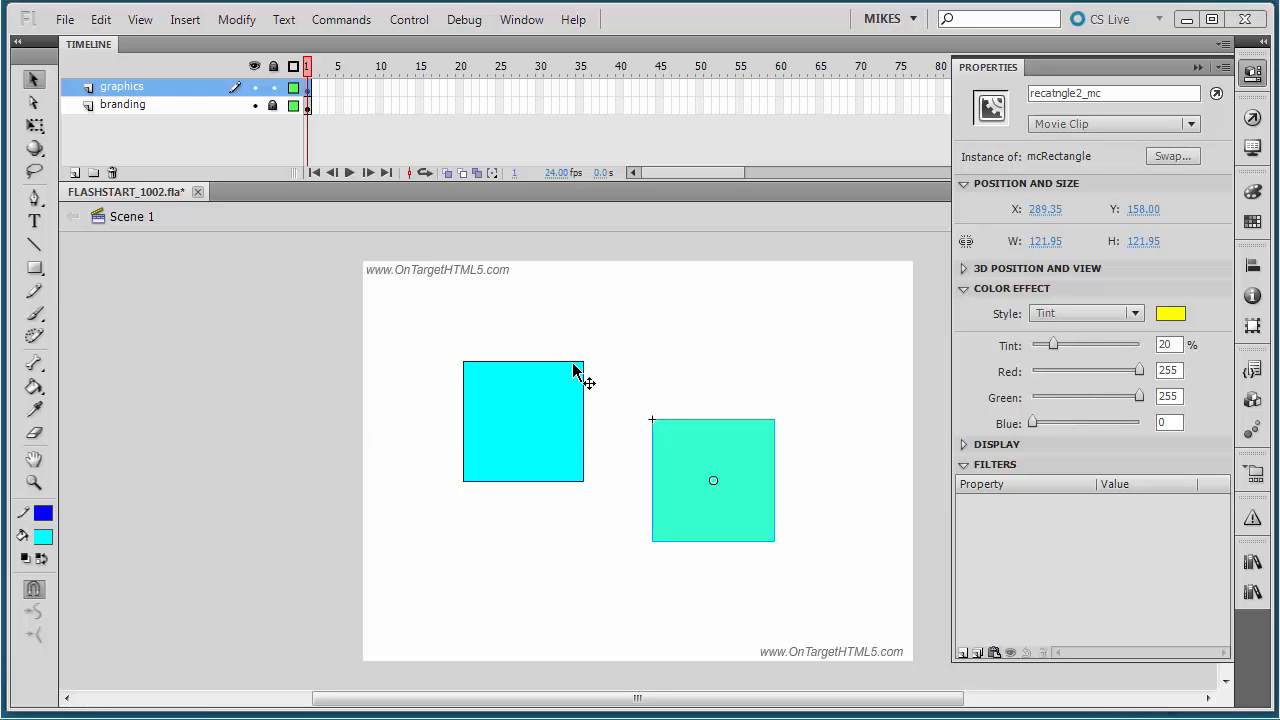
# Step: Switch the instance's color effect to Brightness and try amounts of 100% and 0%
pyautogui.click(1128, 318)
pyautogui.click(1100, 358)
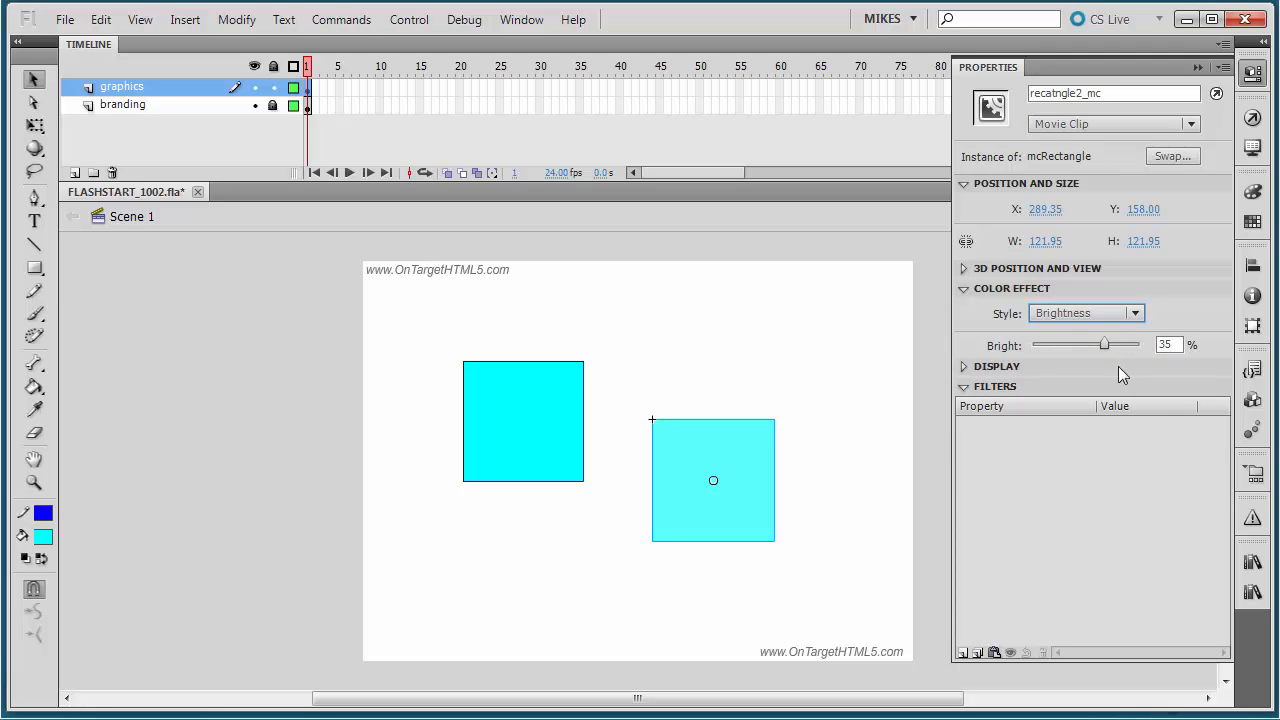
pyautogui.moveTo(1174, 345); pyautogui.dragTo(1140, 350)
pyautogui.write('100')
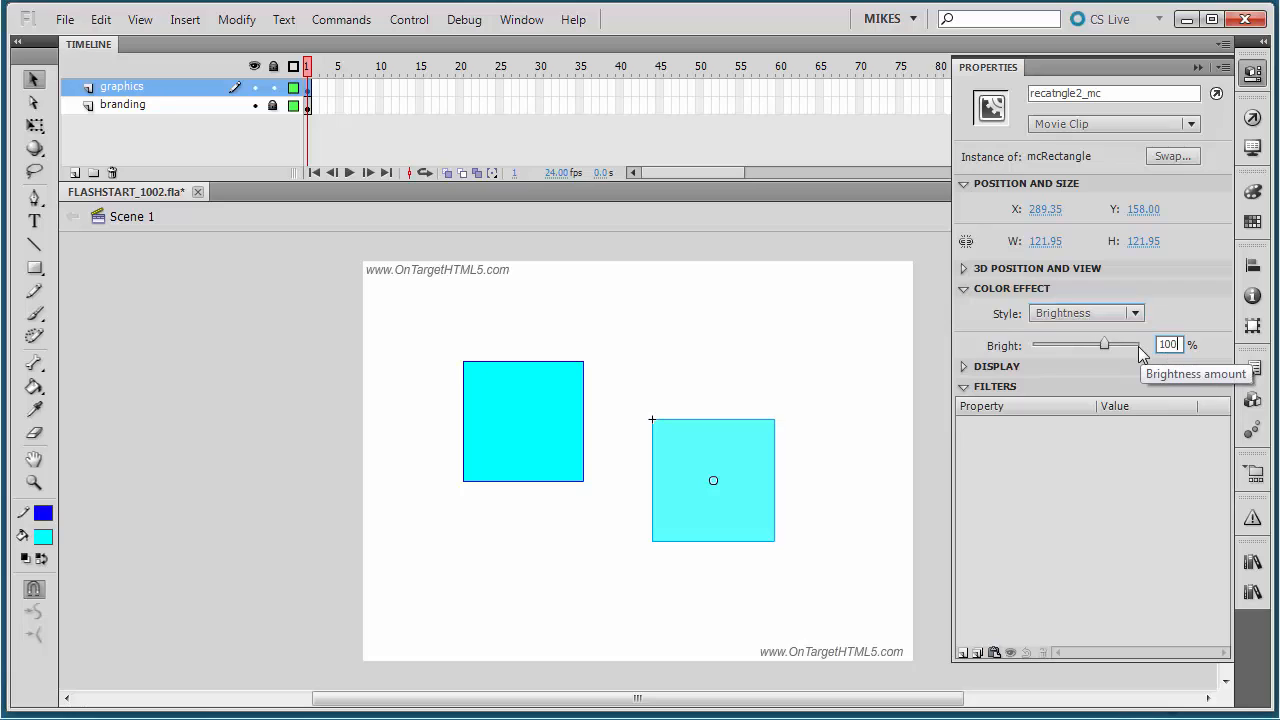
pyautogui.press('Return')
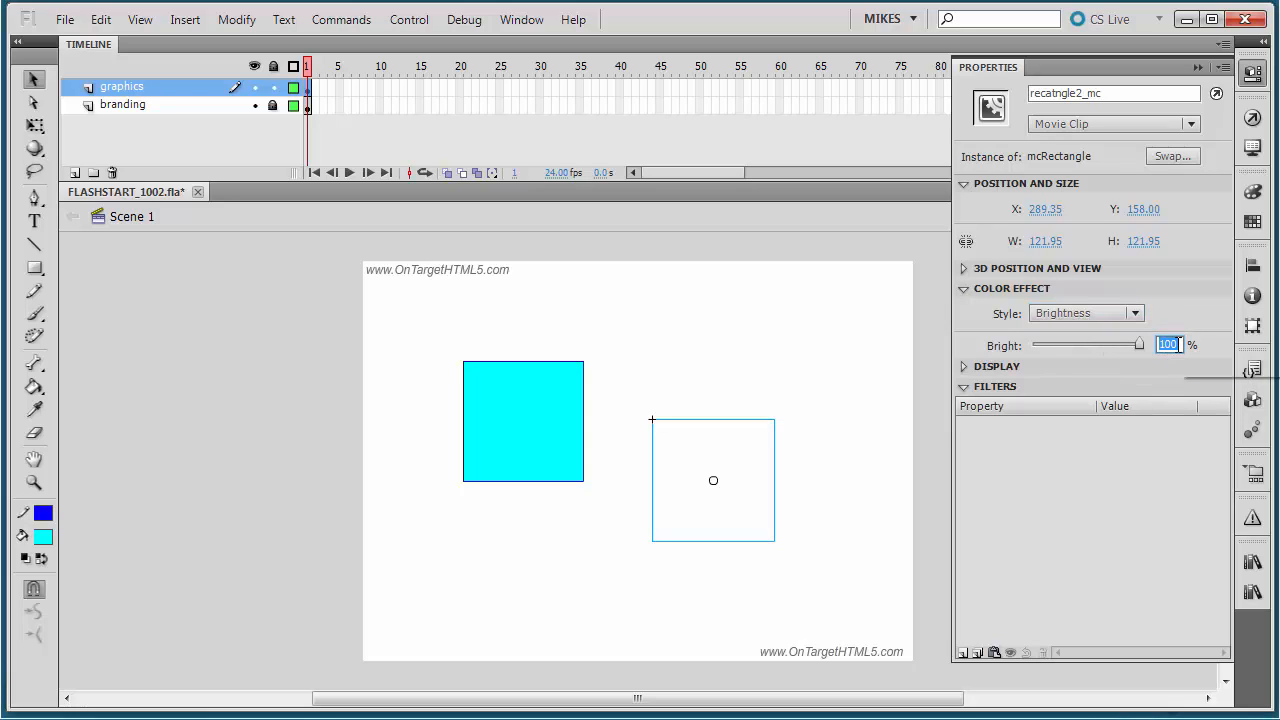
pyautogui.write('0')
pyautogui.press('Return')
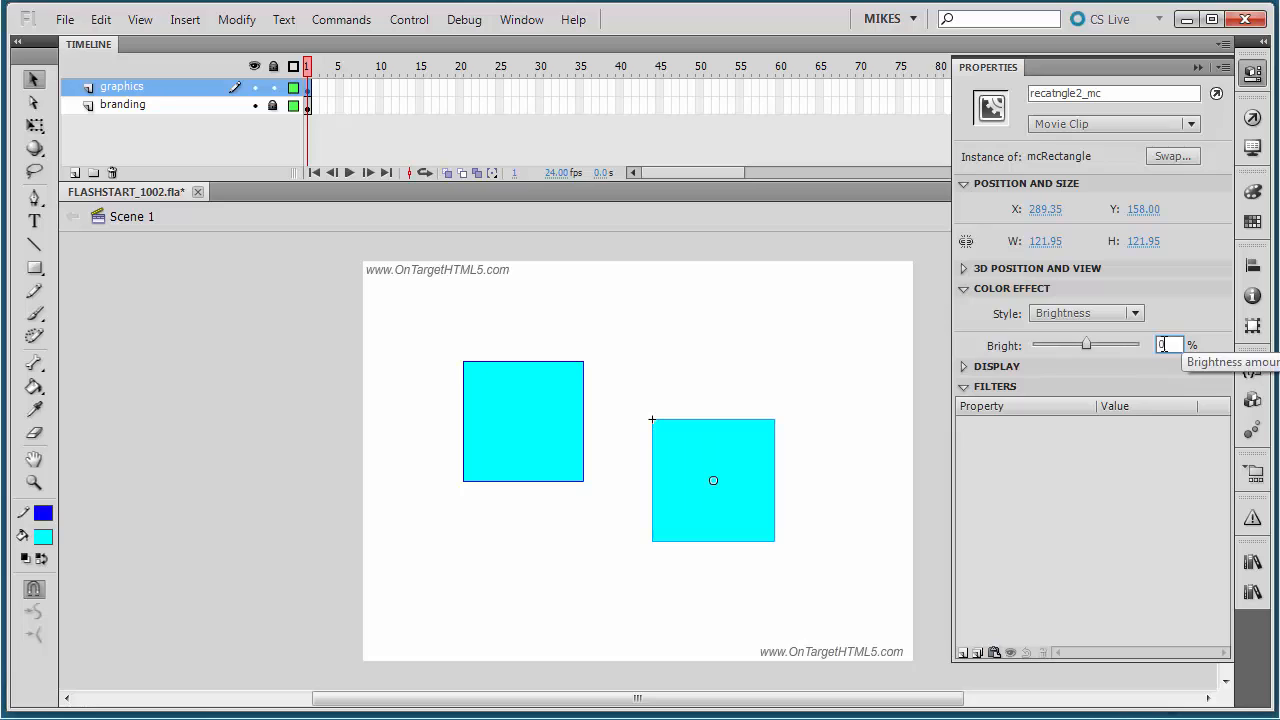
# Step: Try a brightness of 100% again on the instance and reduce it to 50%
pyautogui.write('100')
pyautogui.press('Return')
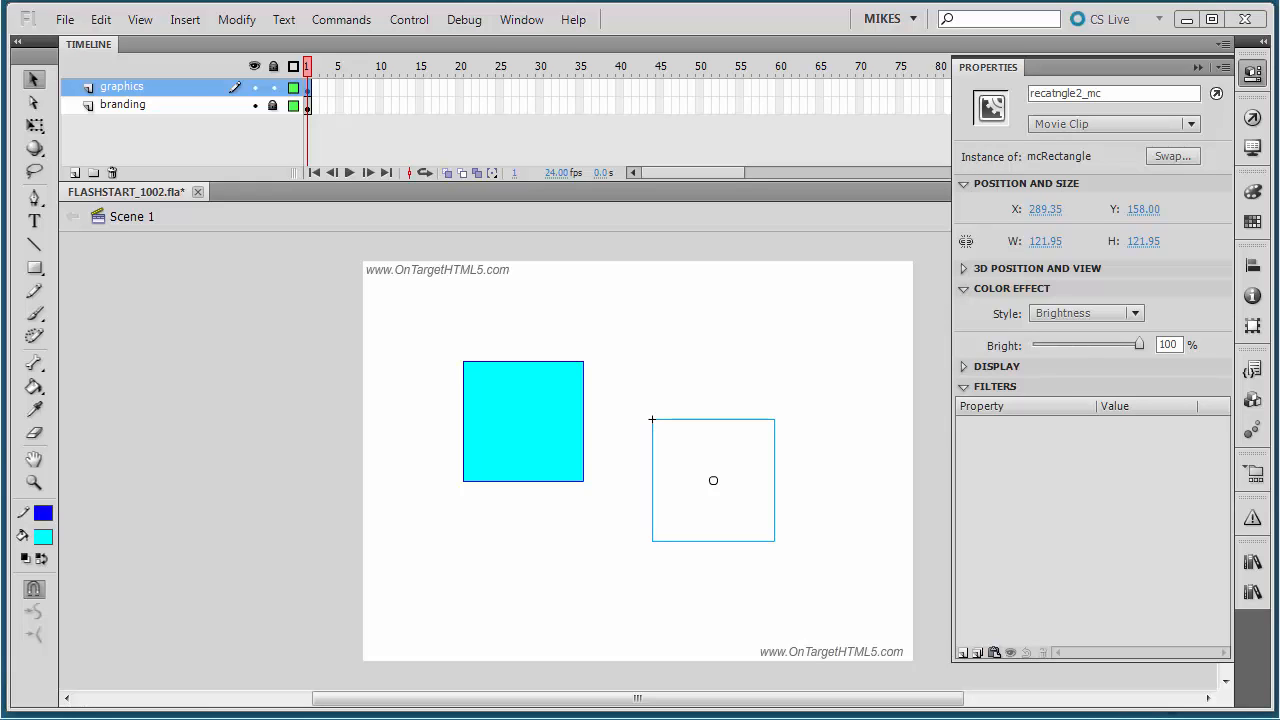
pyautogui.moveTo(1175, 346); pyautogui.dragTo(1128, 354)
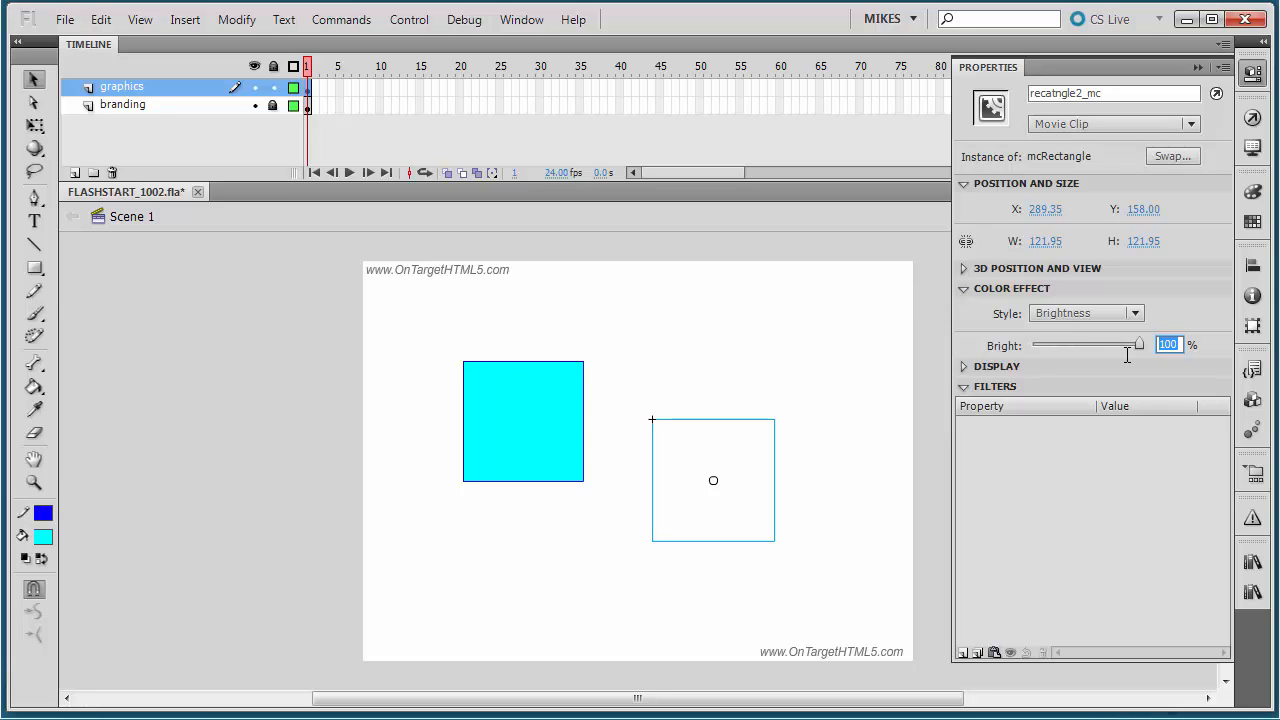
pyautogui.write('50')
pyautogui.press('Return')
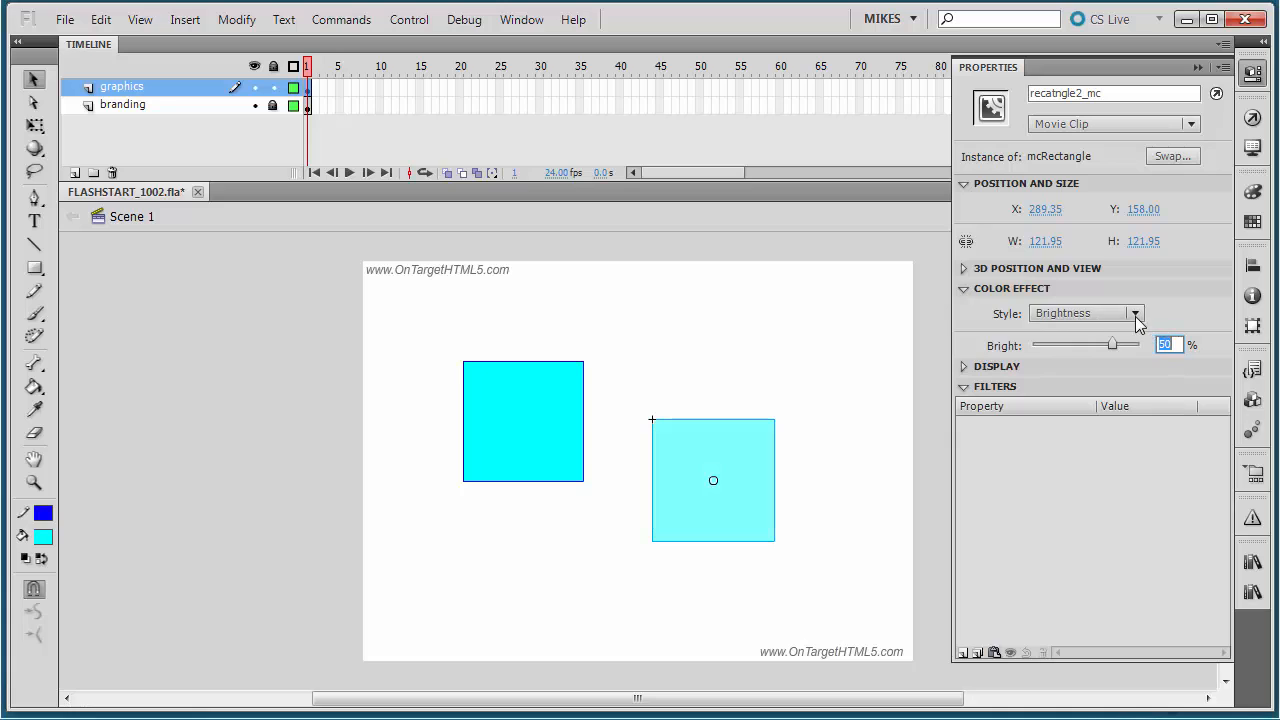
# Step: Switch the color effect back to Tint, choose the blue with red 0, green 51 and blue 255, and deselect the instance
pyautogui.click(1136, 314)
pyautogui.click(1090, 378)
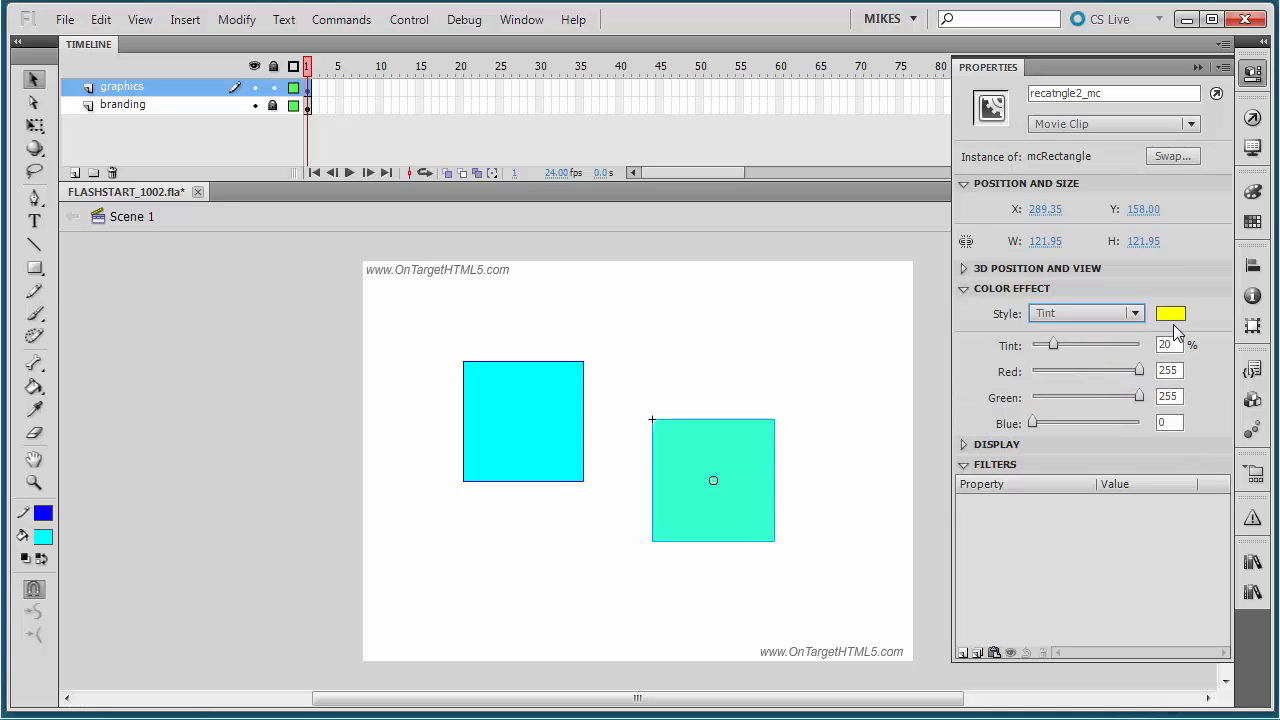
pyautogui.click(1172, 315)
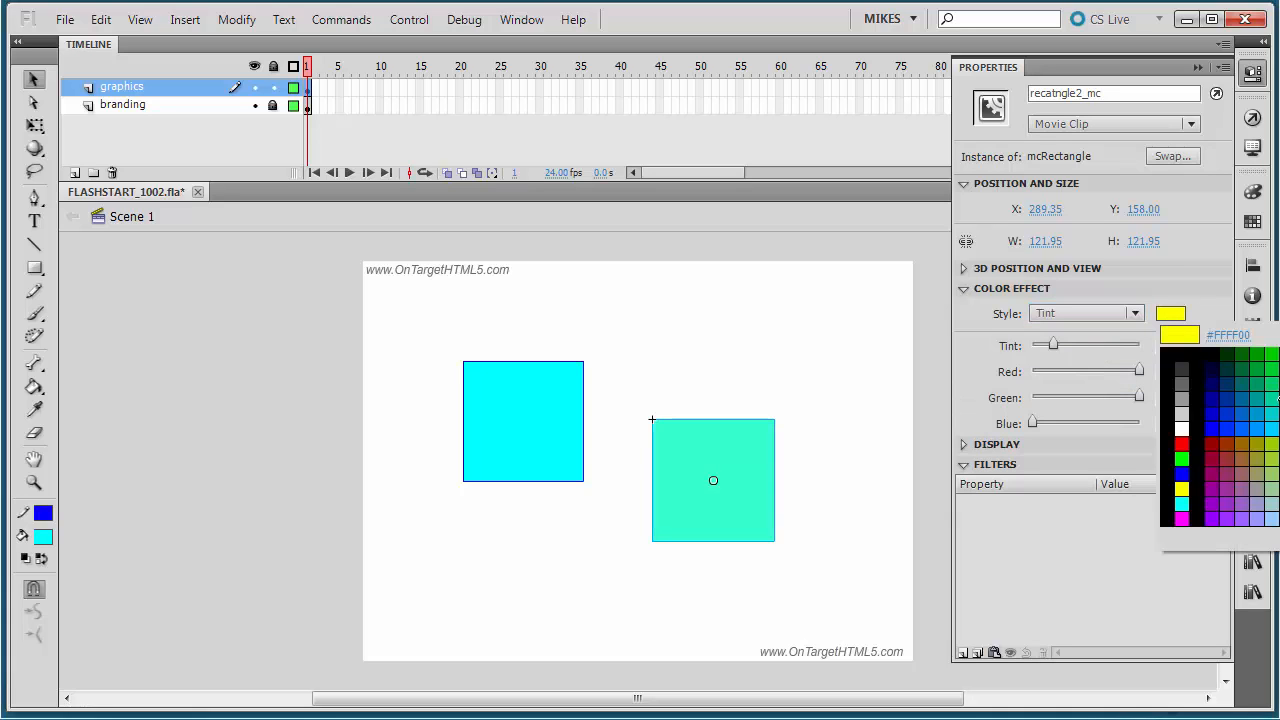
pyautogui.click(1236, 424)
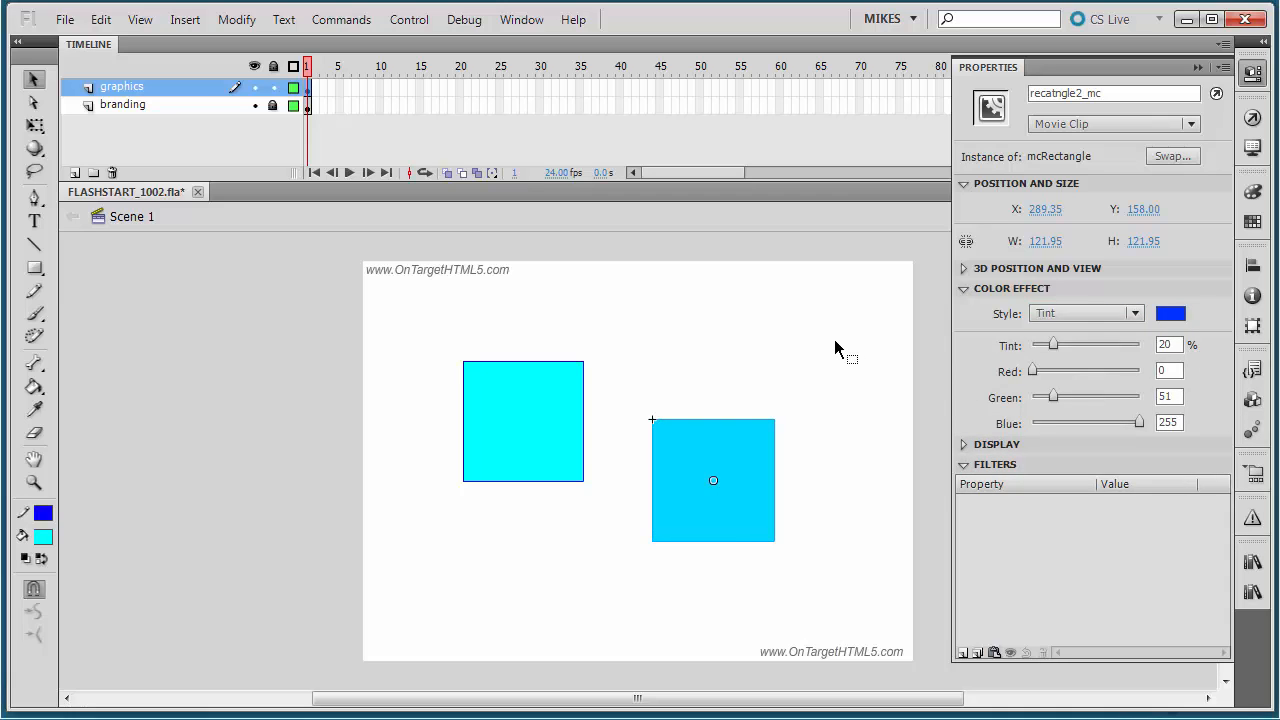
pyautogui.click(835, 347)
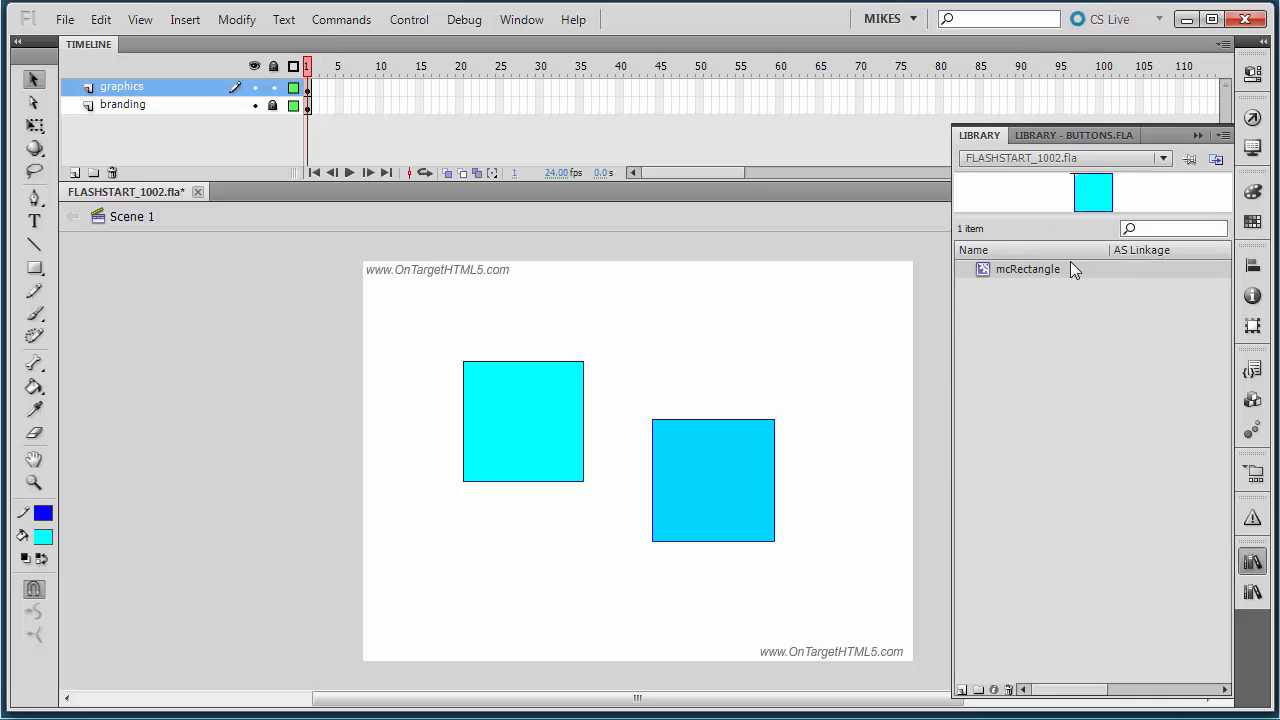
# Step: Place another mcRectangle instance from the library above the tinted square, and delete it
pyautogui.moveTo(1052, 269); pyautogui.dragTo(744, 313)
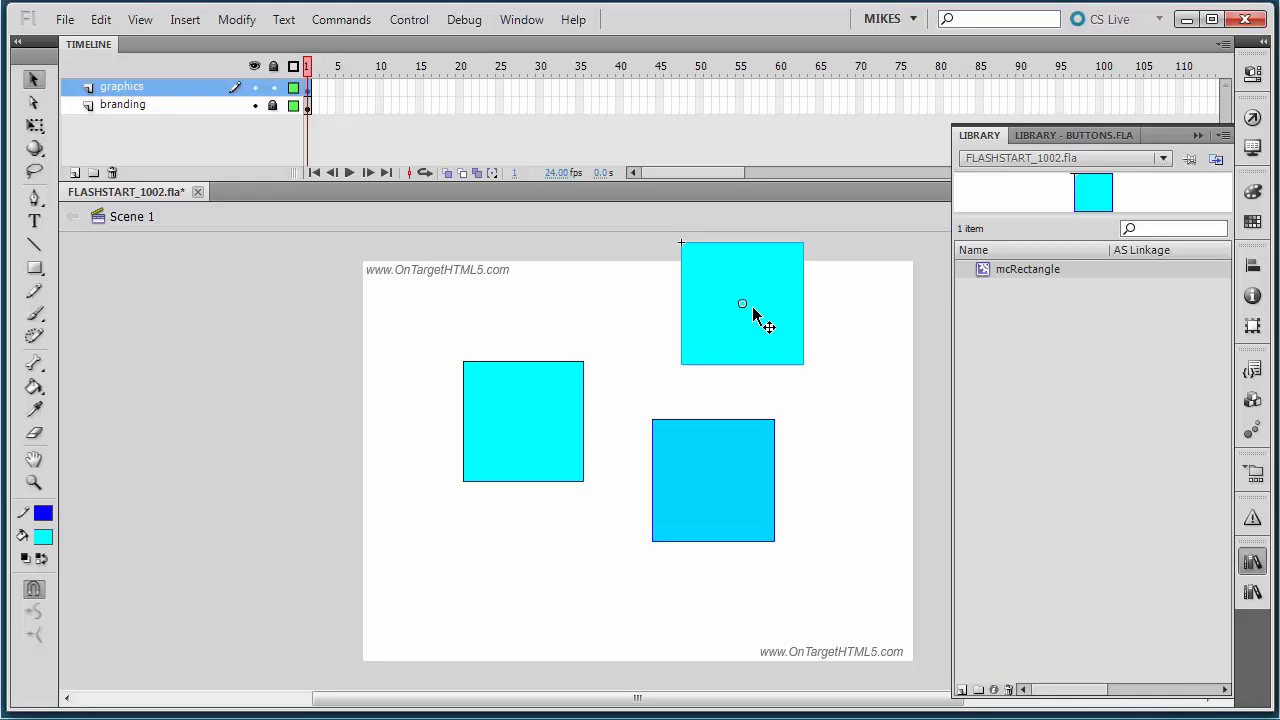
pyautogui.press('Delete')
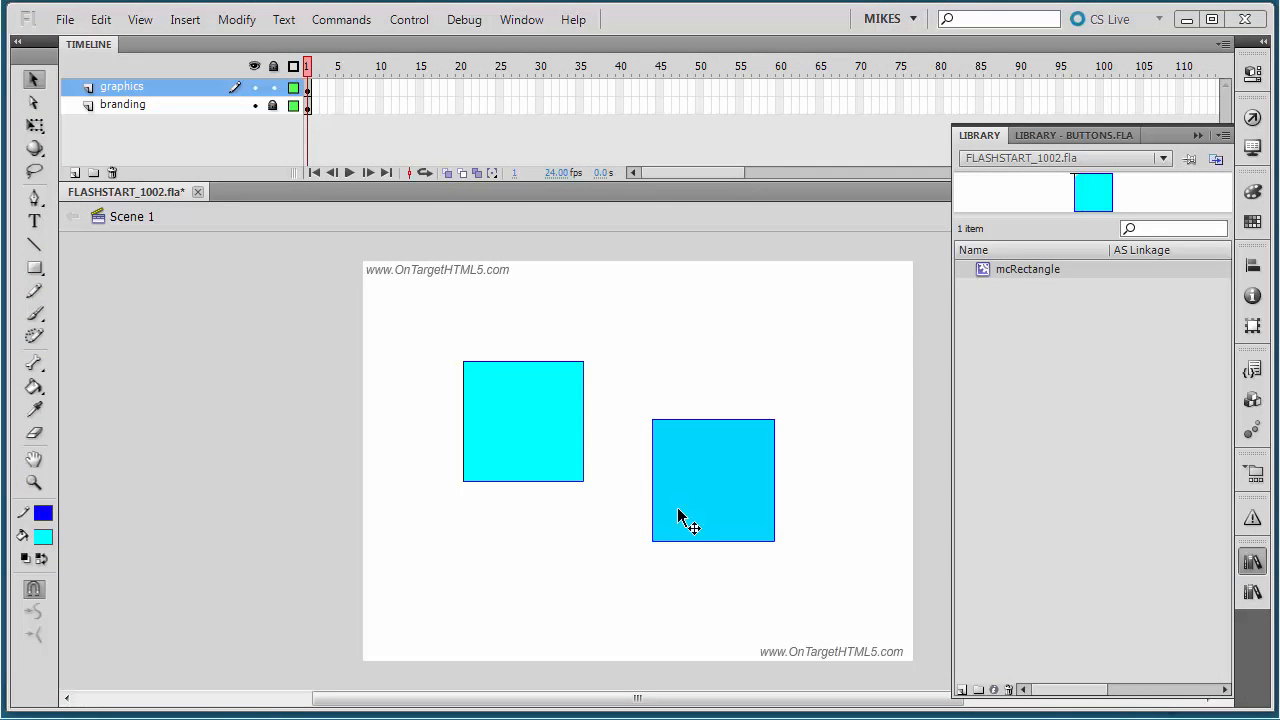
# Step: Review the cyan square's instance properties and the symbol types available for it
pyautogui.click(1196, 136)
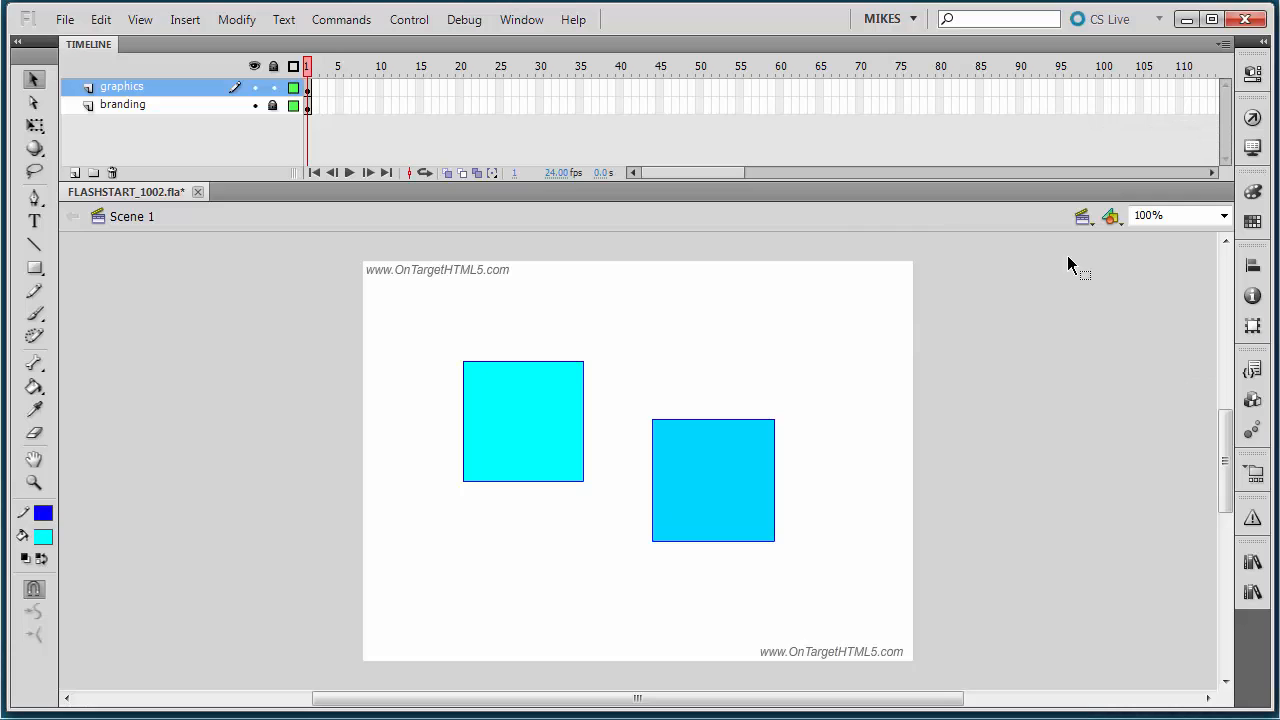
pyautogui.click(549, 405)
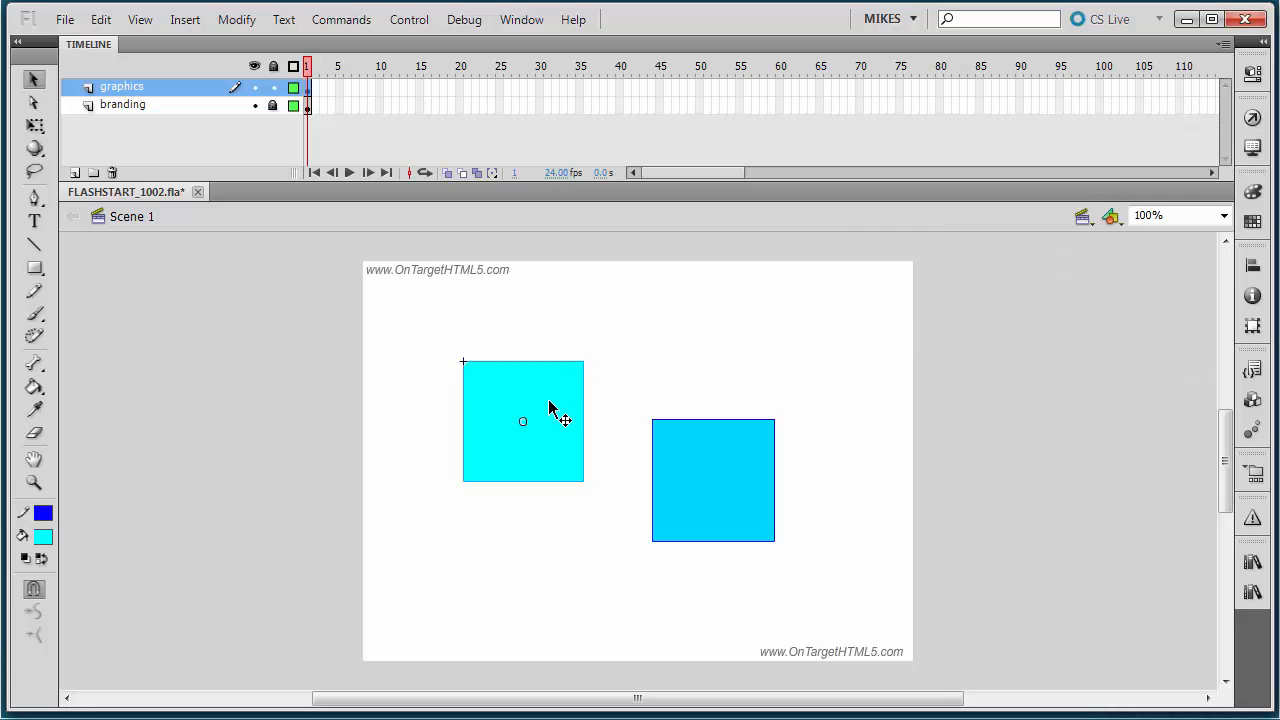
pyautogui.click(1252, 73)
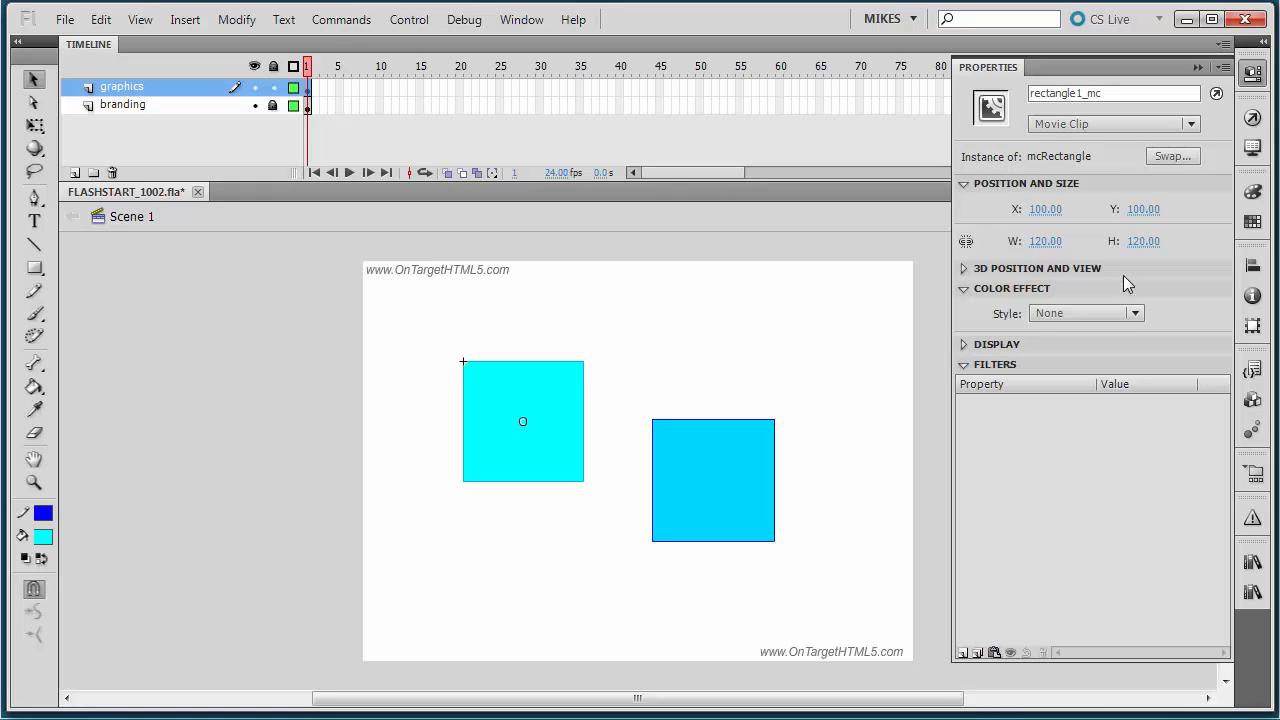
pyautogui.click(1190, 124)
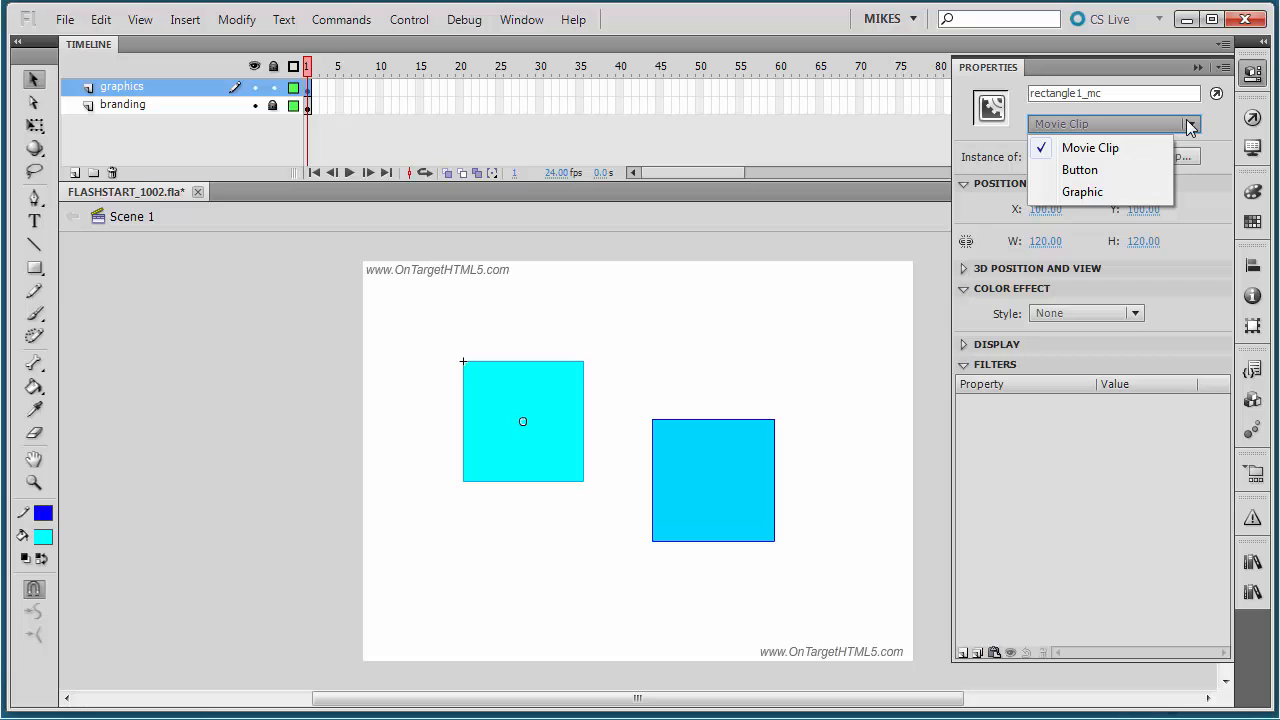
pyautogui.click(1190, 124)
# Step: Inspect the tinted square's display settings and collapse its color effect, filters and display sections
pyautogui.click(726, 523)
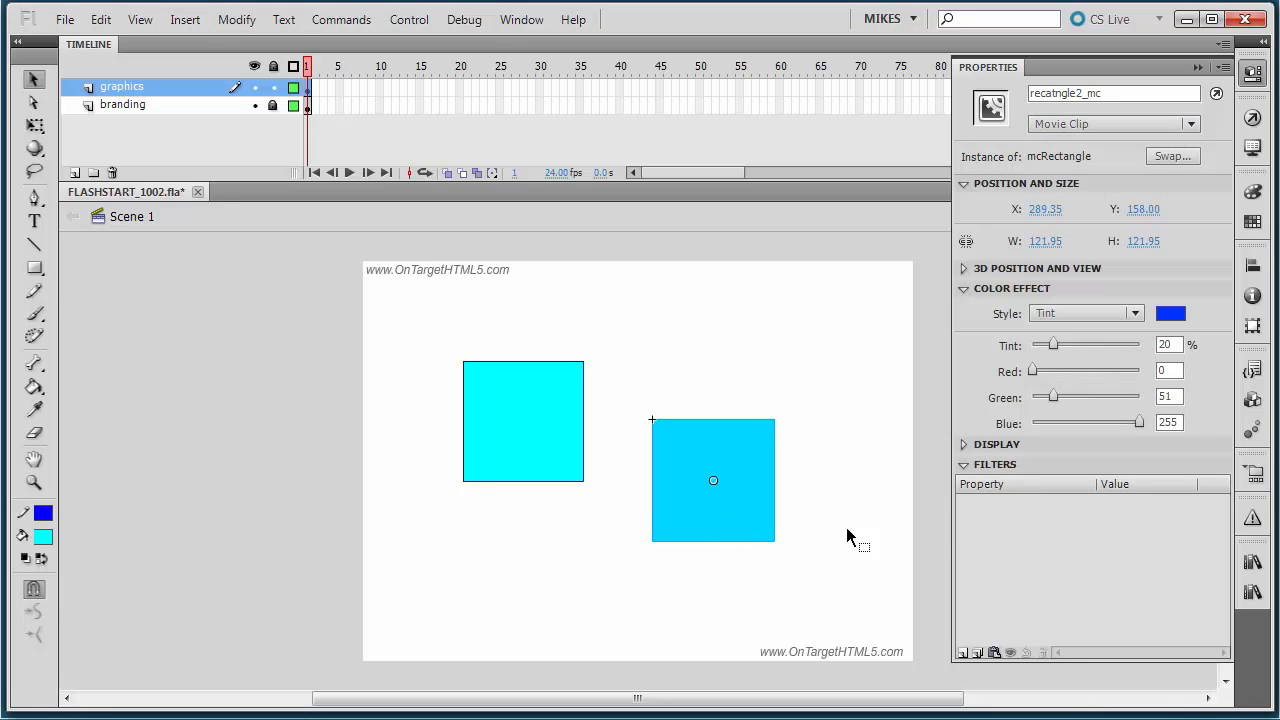
pyautogui.click(966, 290)
pyautogui.click(964, 329)
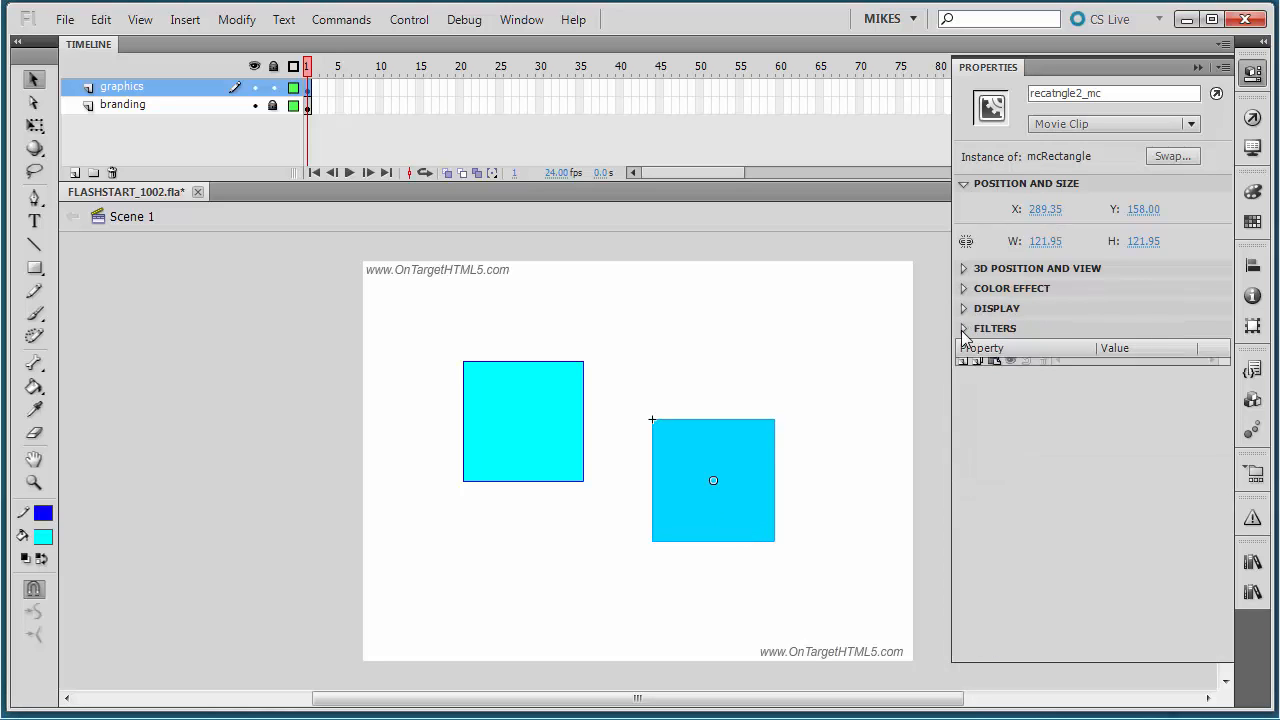
pyautogui.click(965, 309)
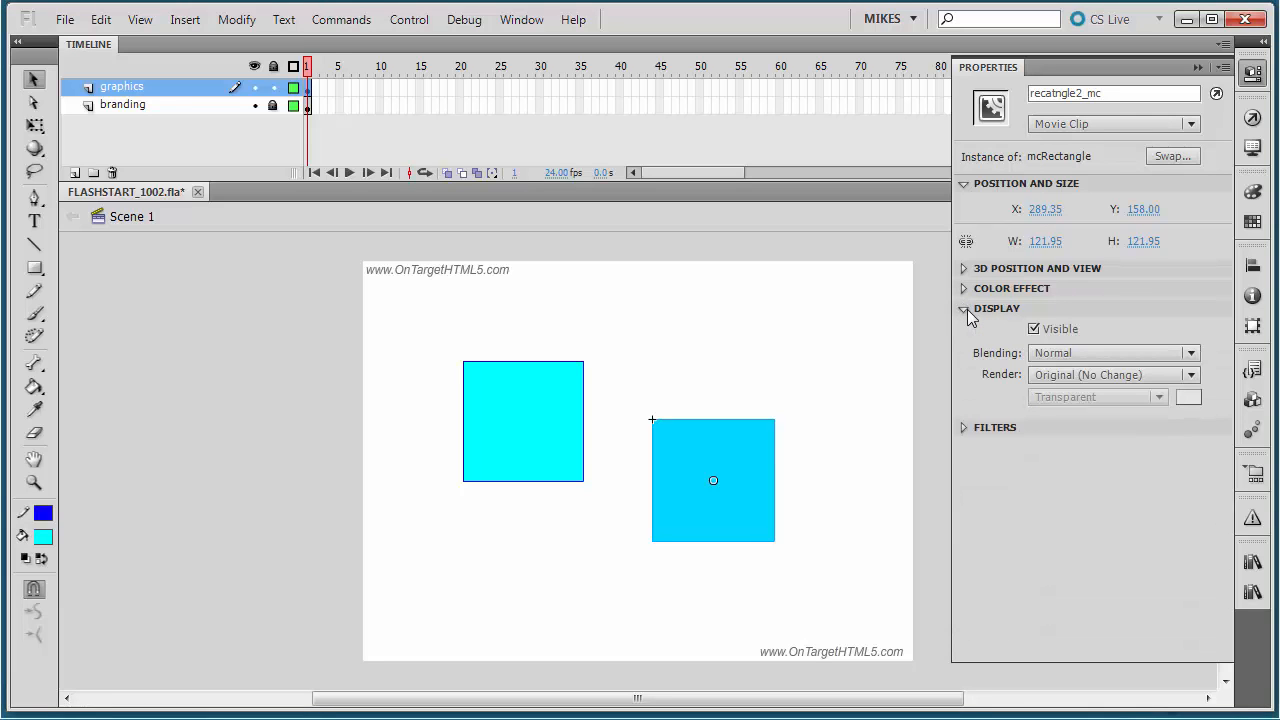
pyautogui.click(966, 309)
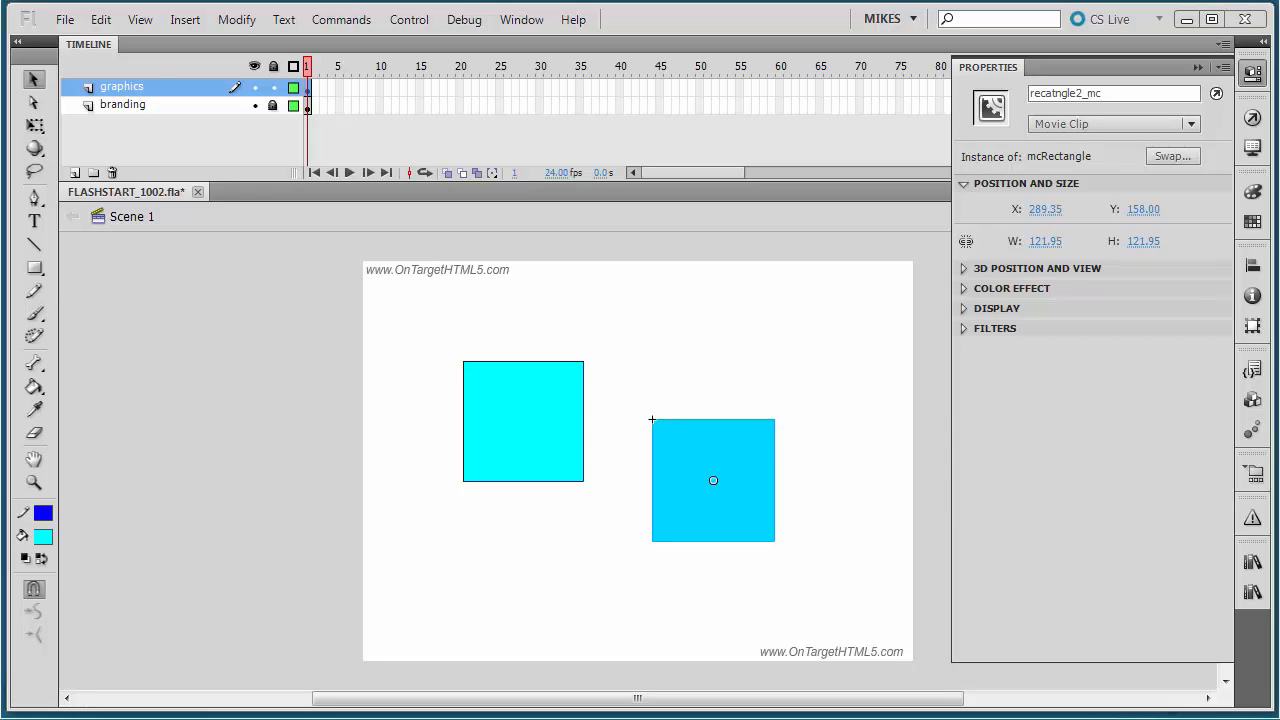
# Step: Check the instance name of the cyan square
pyautogui.click(532, 430)
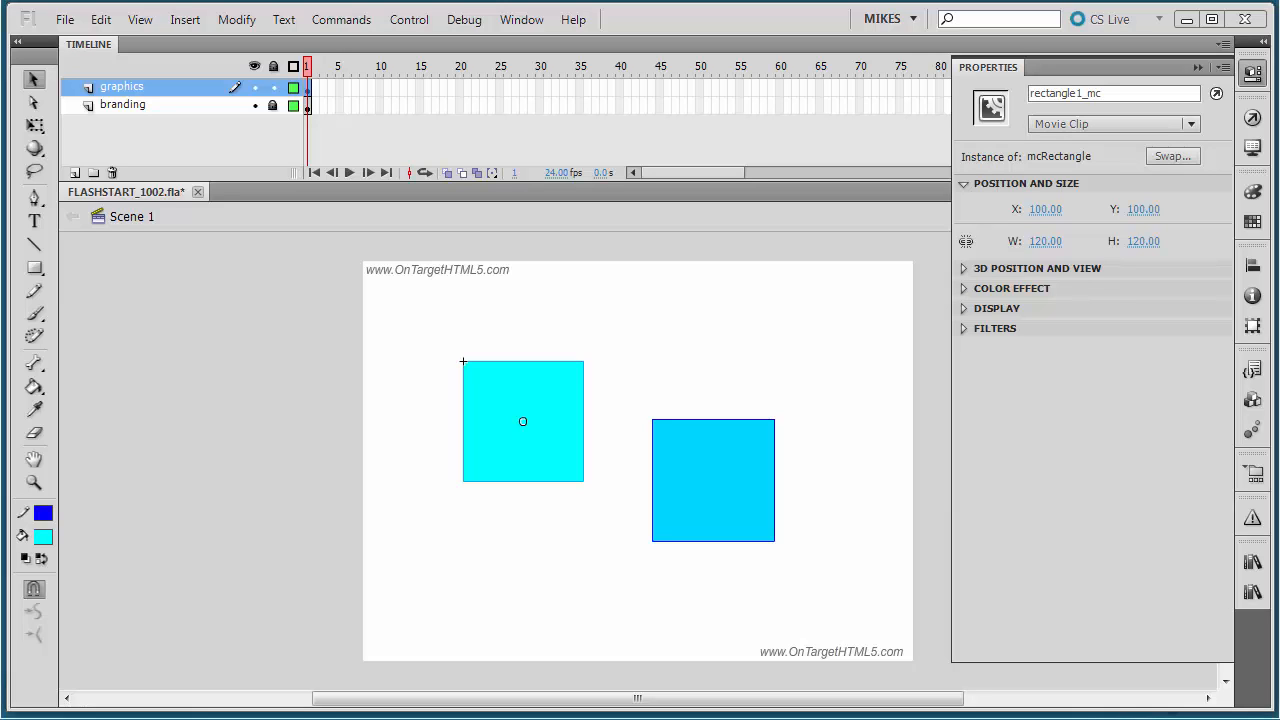
pyautogui.click(212, 370)
pyautogui.click(542, 450)
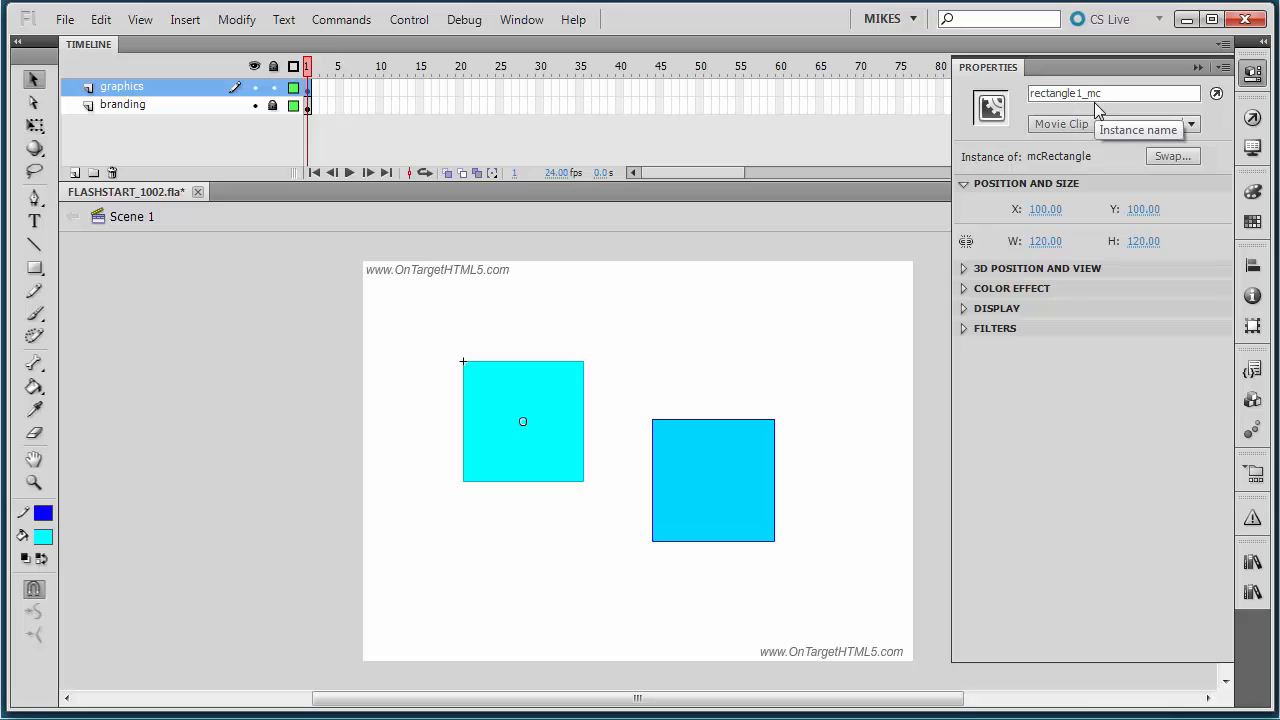
# Step: Correct the tinted square's instance name to rectangle2_mc and save the document
pyautogui.click(727, 469)
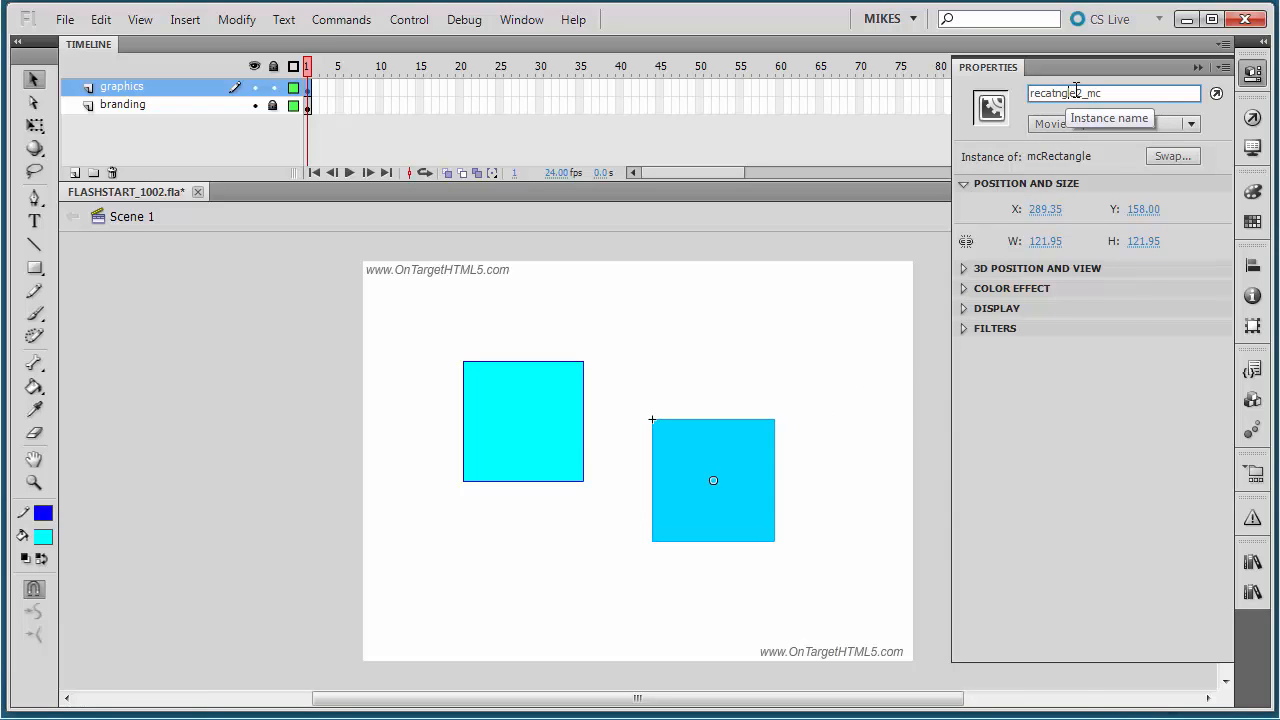
pyautogui.moveTo(1077, 92); pyautogui.dragTo(978, 81)
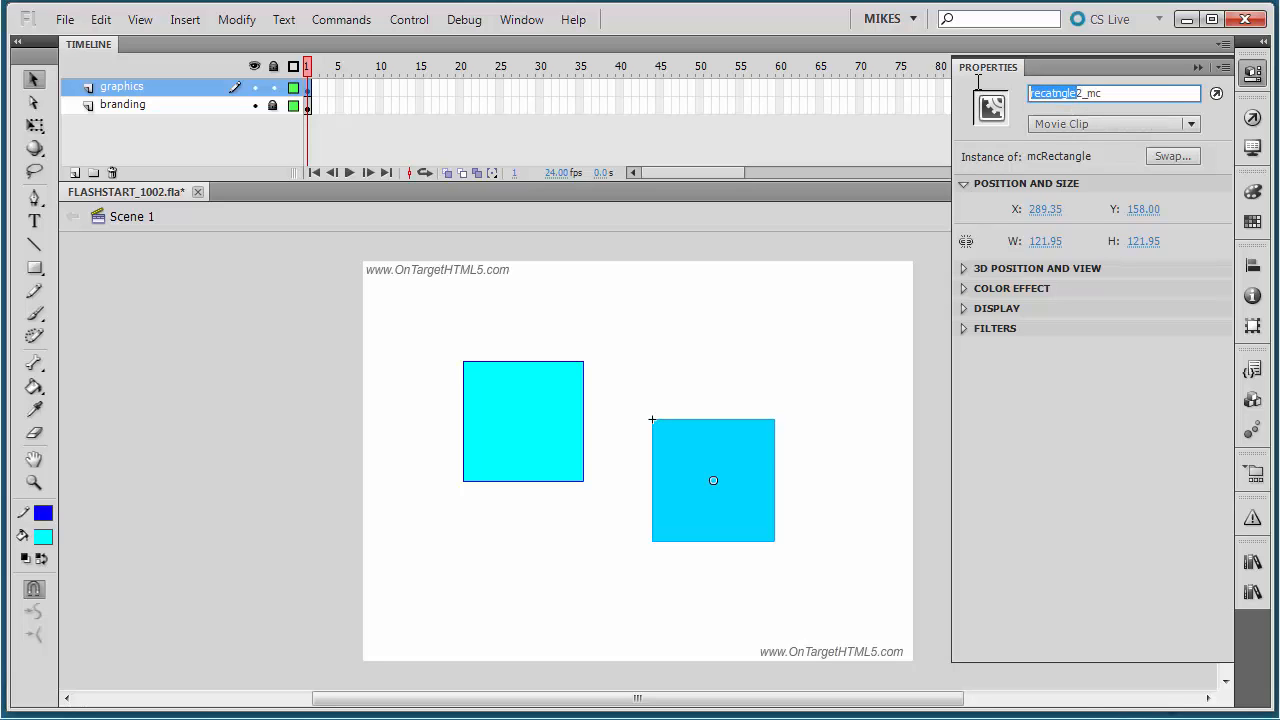
pyautogui.write('rectangle')
pyautogui.click(1130, 92)
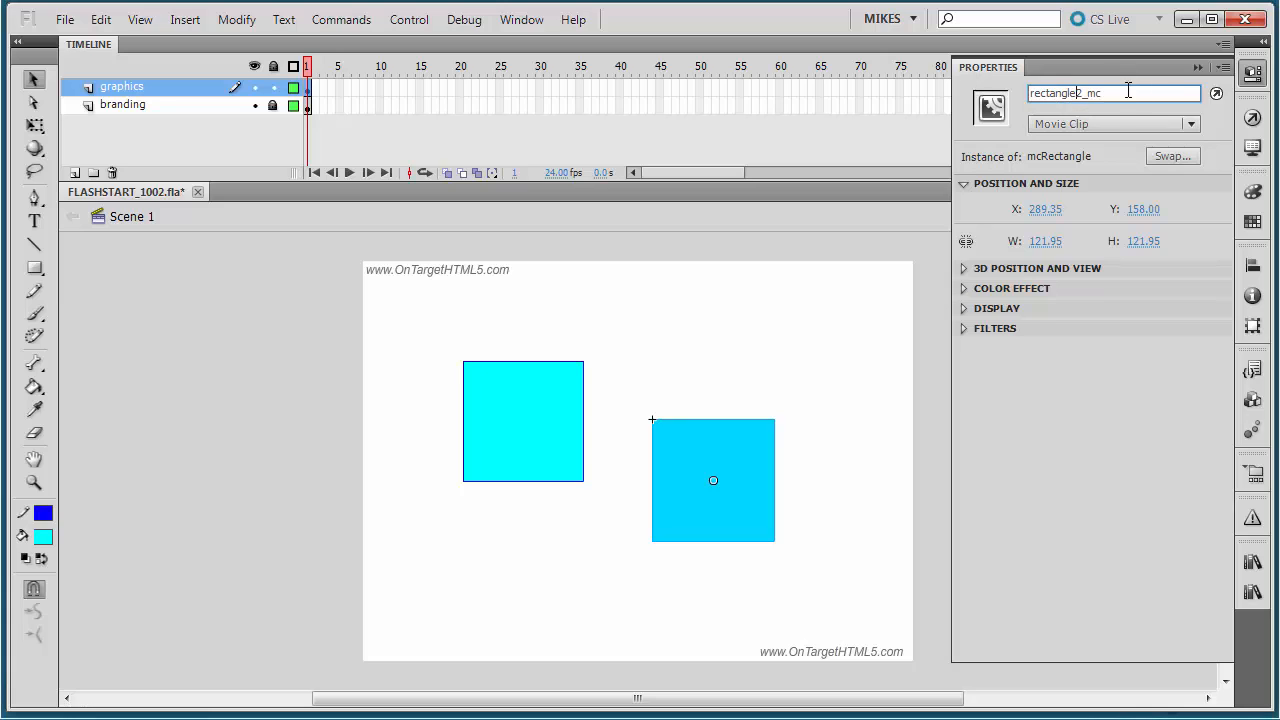
pyautogui.click(706, 288)
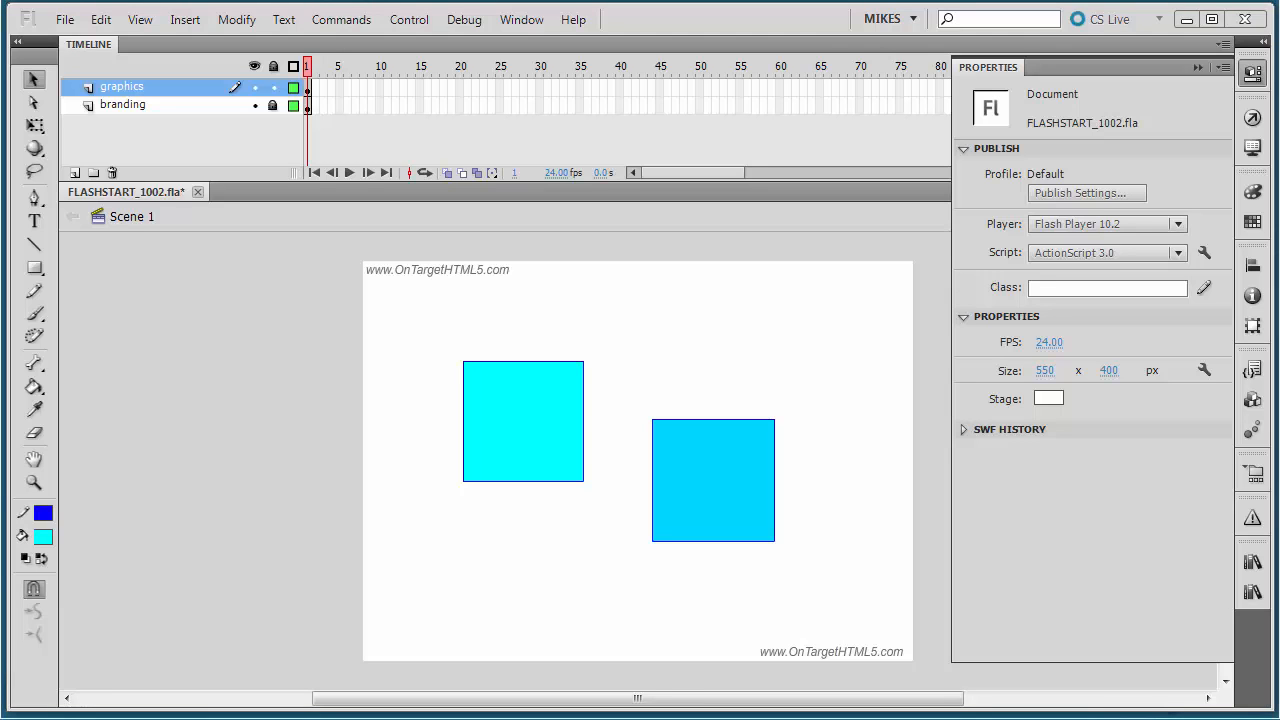
pyautogui.click(62, 20)
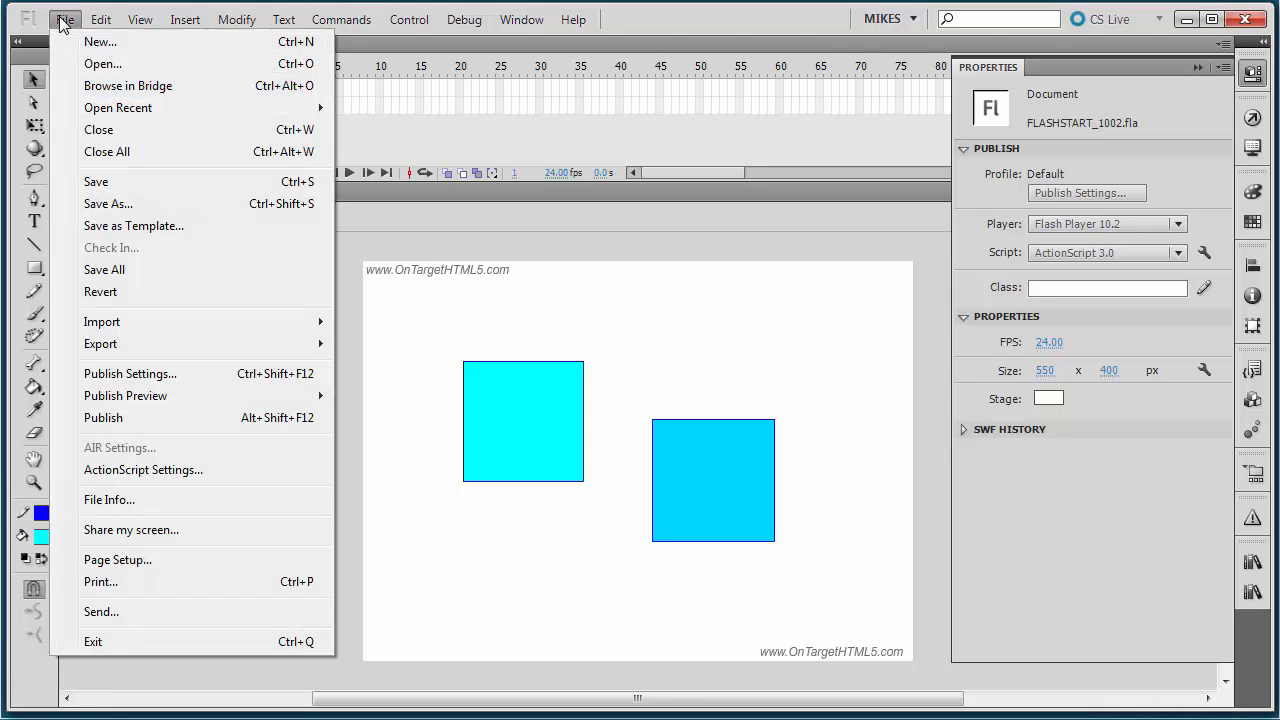
pyautogui.click(104, 182)
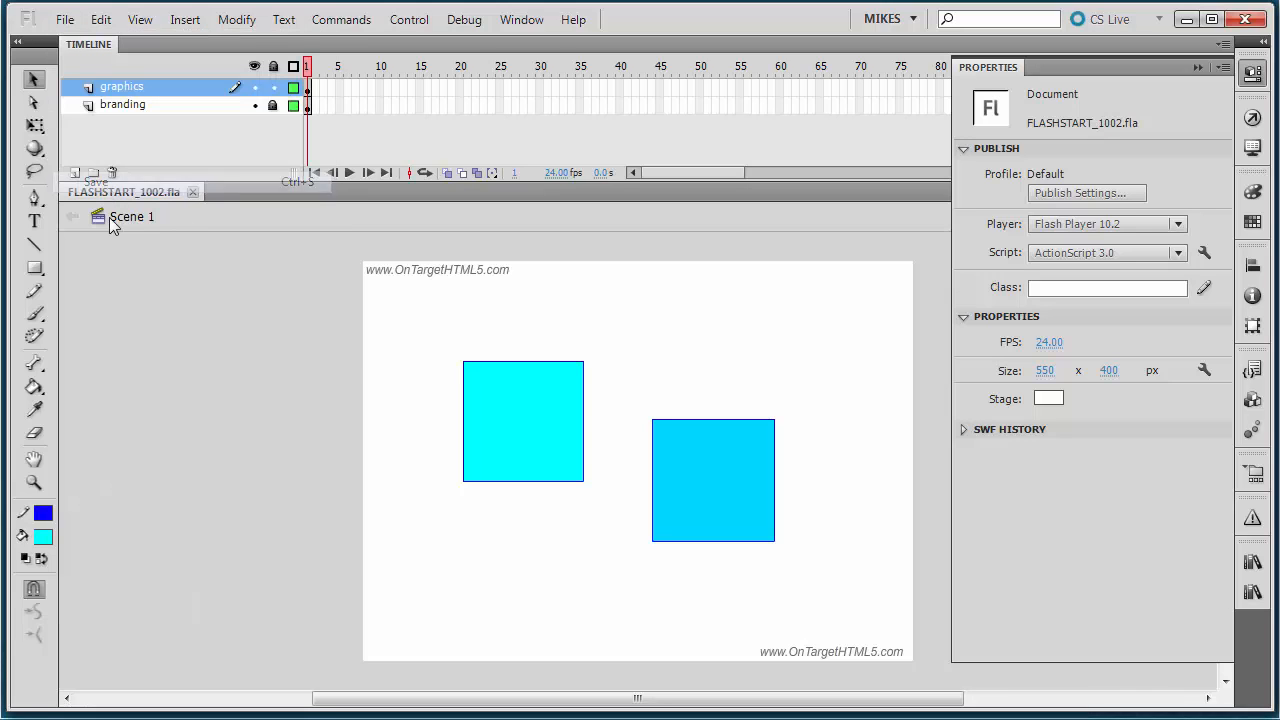
pyautogui.click(1199, 68)
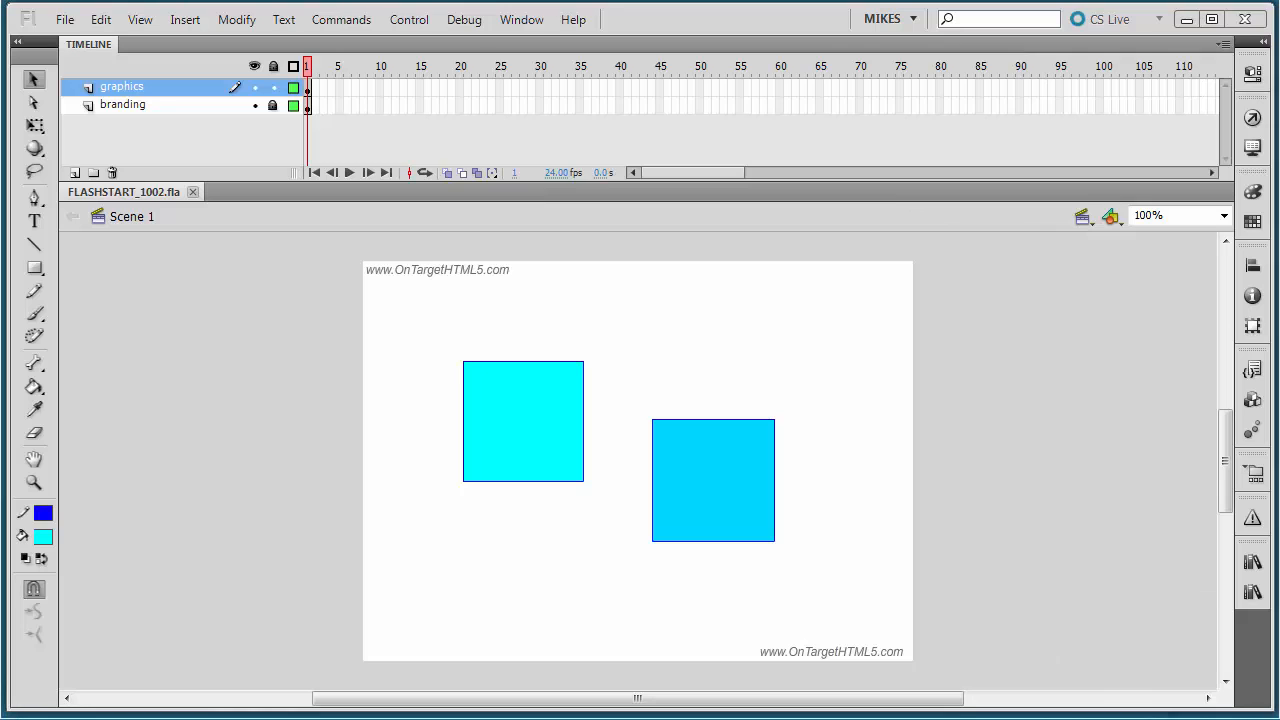
# Step: Add a new layer named actions above the graphics layer
pyautogui.click(120, 87)
pyautogui.click(74, 174)
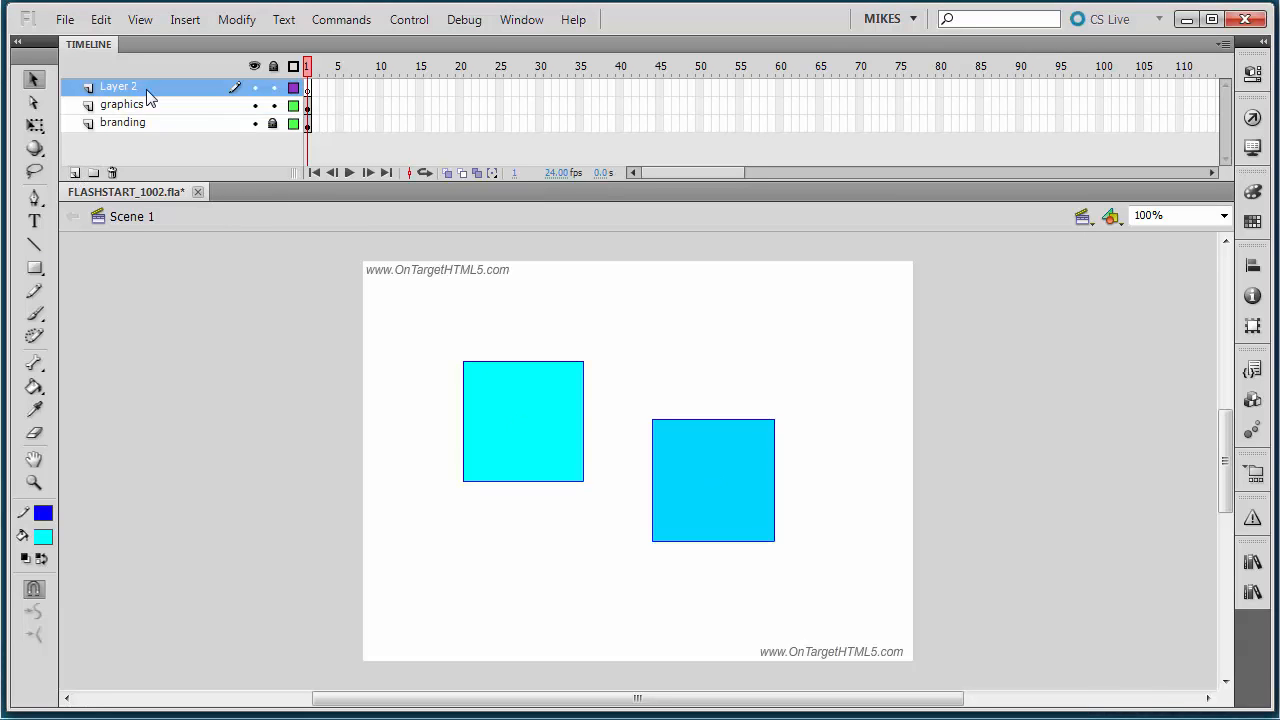
pyautogui.doubleClick(152, 94)
pyautogui.write('actions')
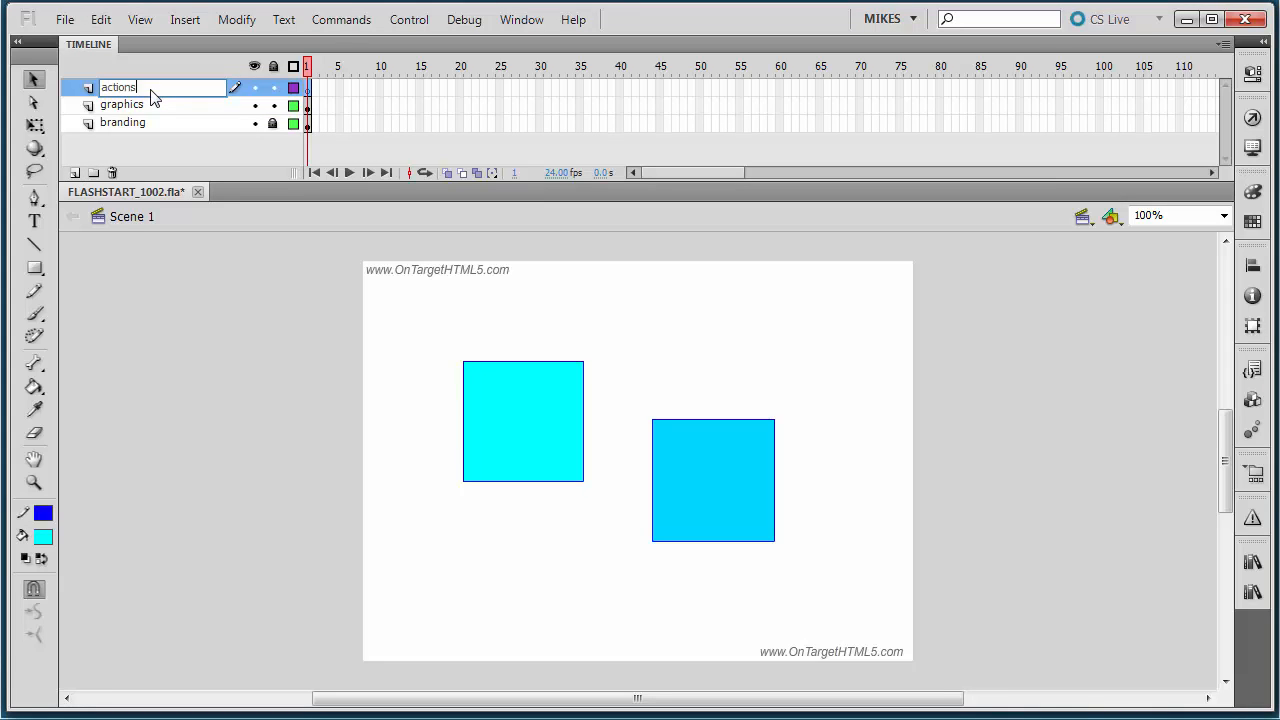
pyautogui.press('Return')
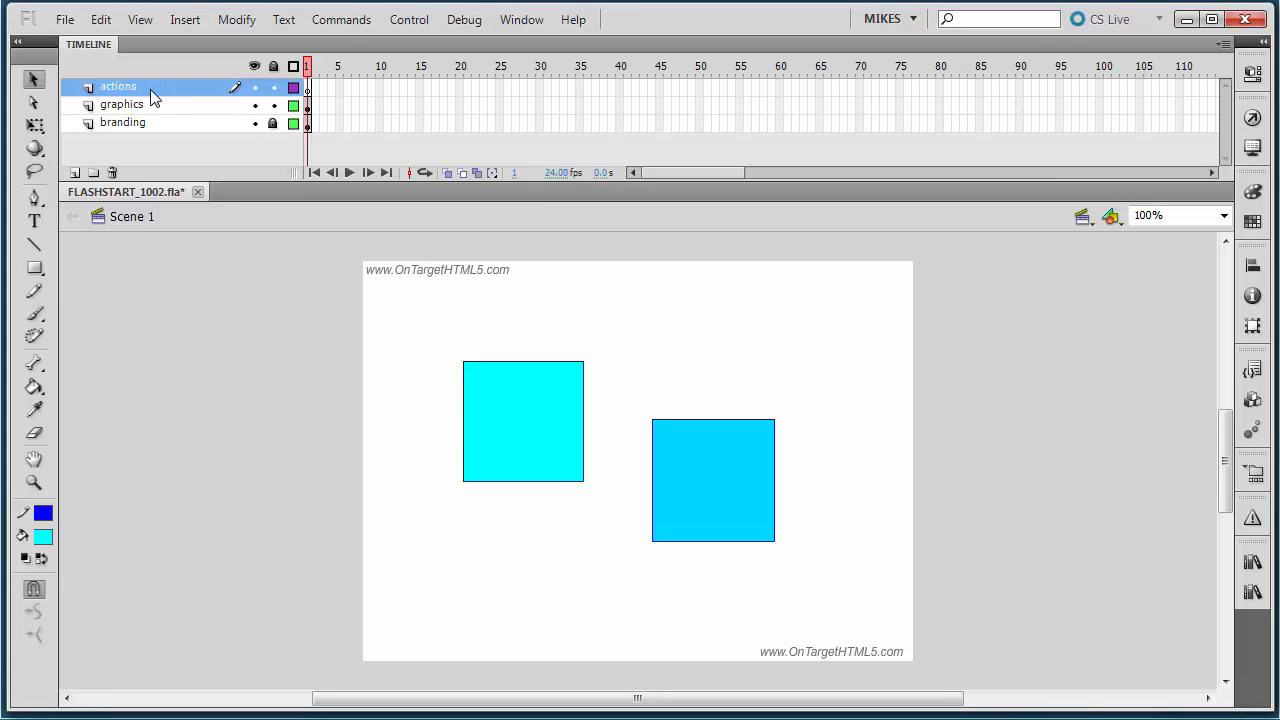
# Step: Lock the actions layer and save the document
pyautogui.click(273, 88)
pyautogui.click(64, 19)
pyautogui.click(93, 182)
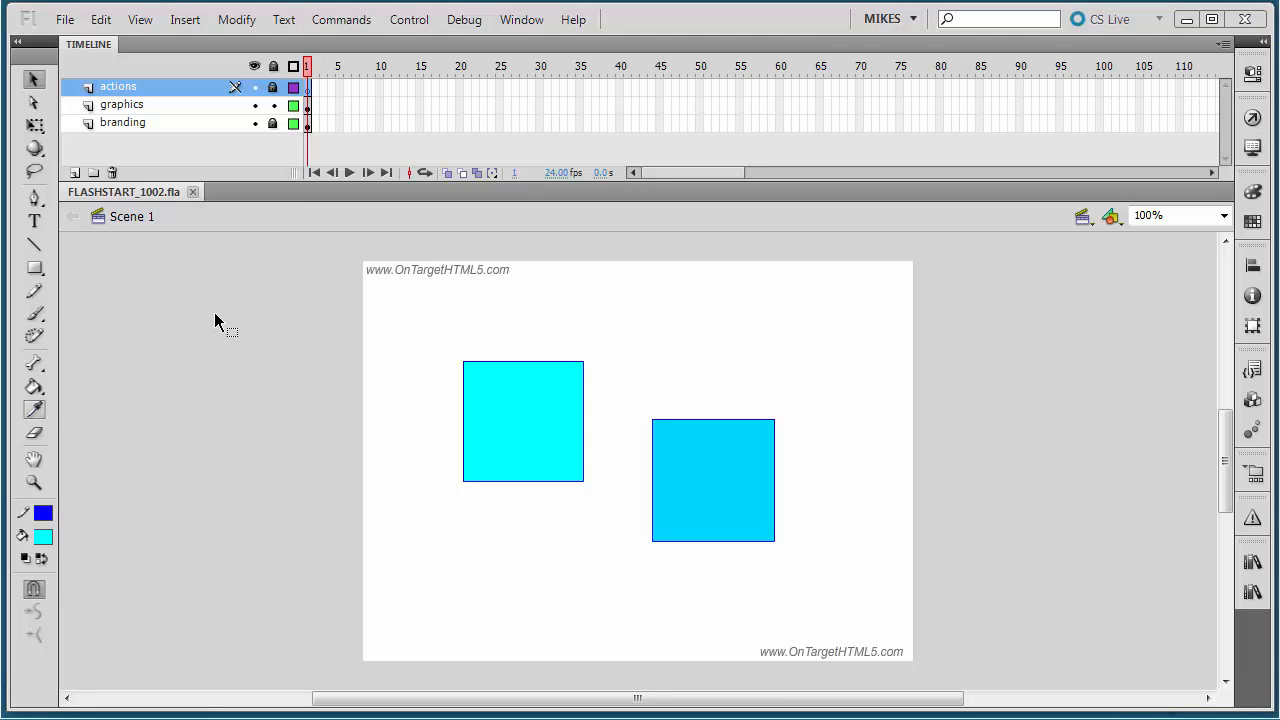
# Step: Open the ActionScript editor for frame 1 of the actions layer
pyautogui.click(522, 24)
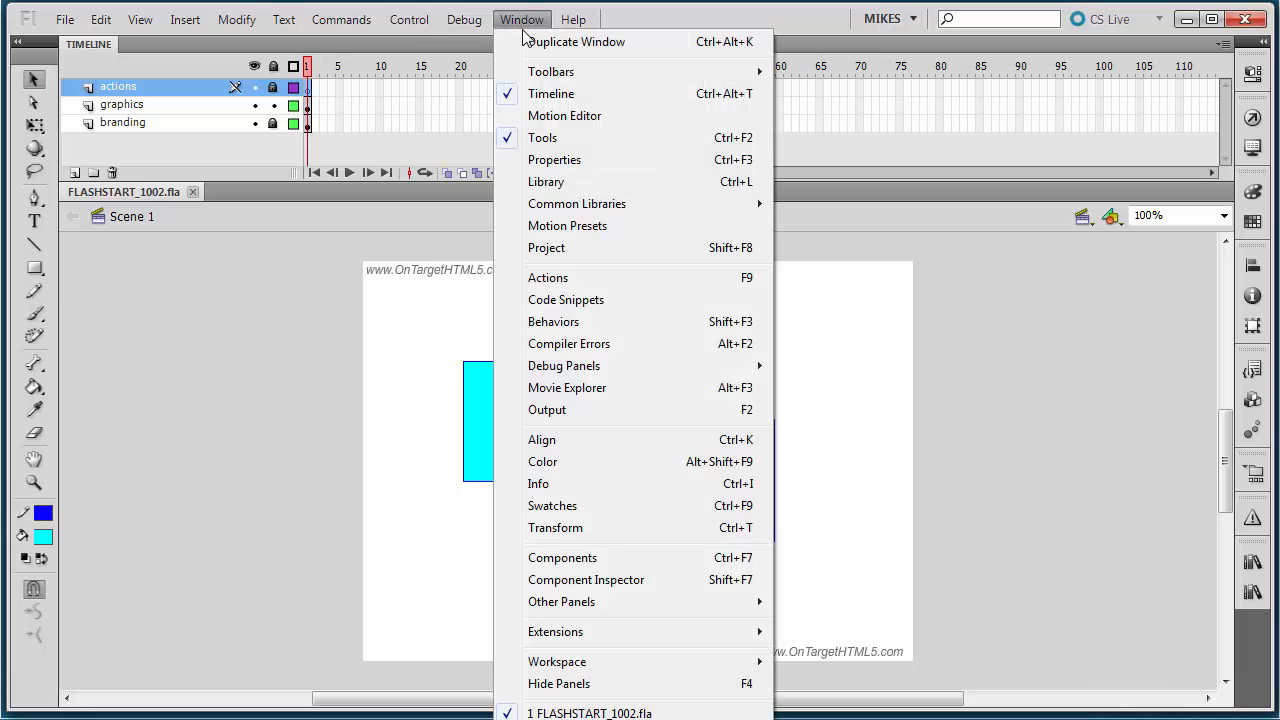
pyautogui.click(268, 278)
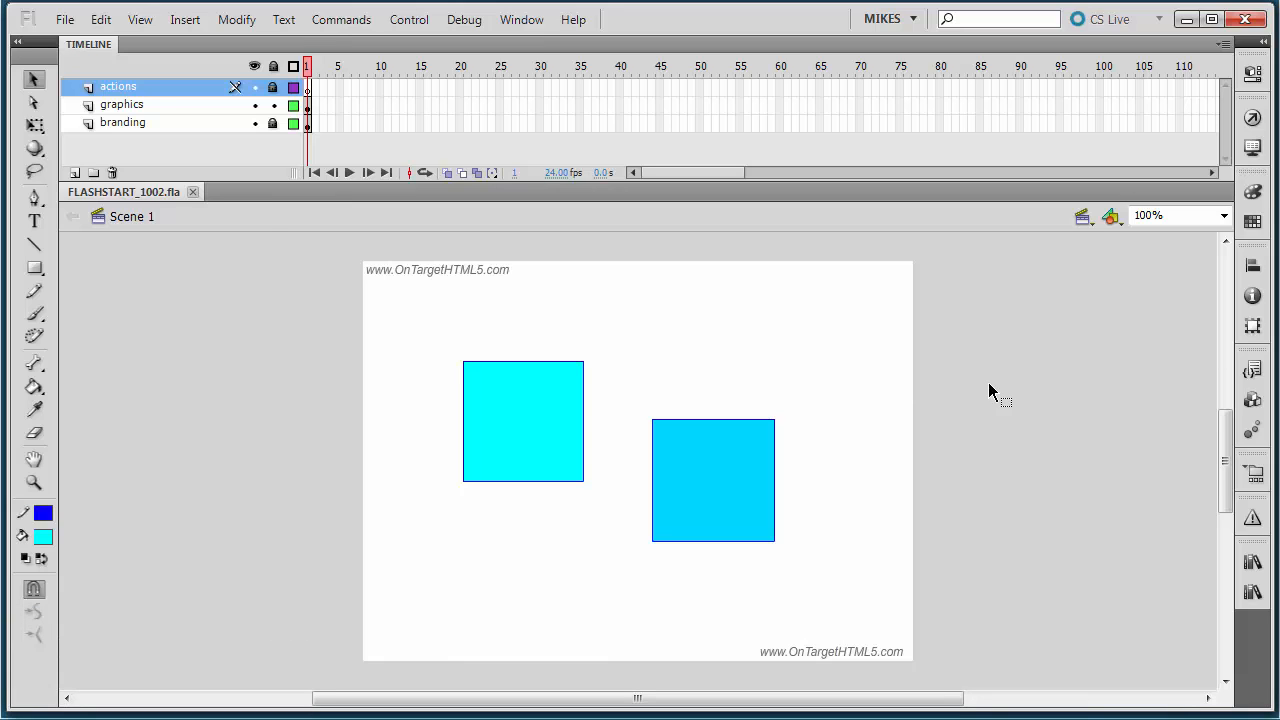
pyautogui.press('F9')
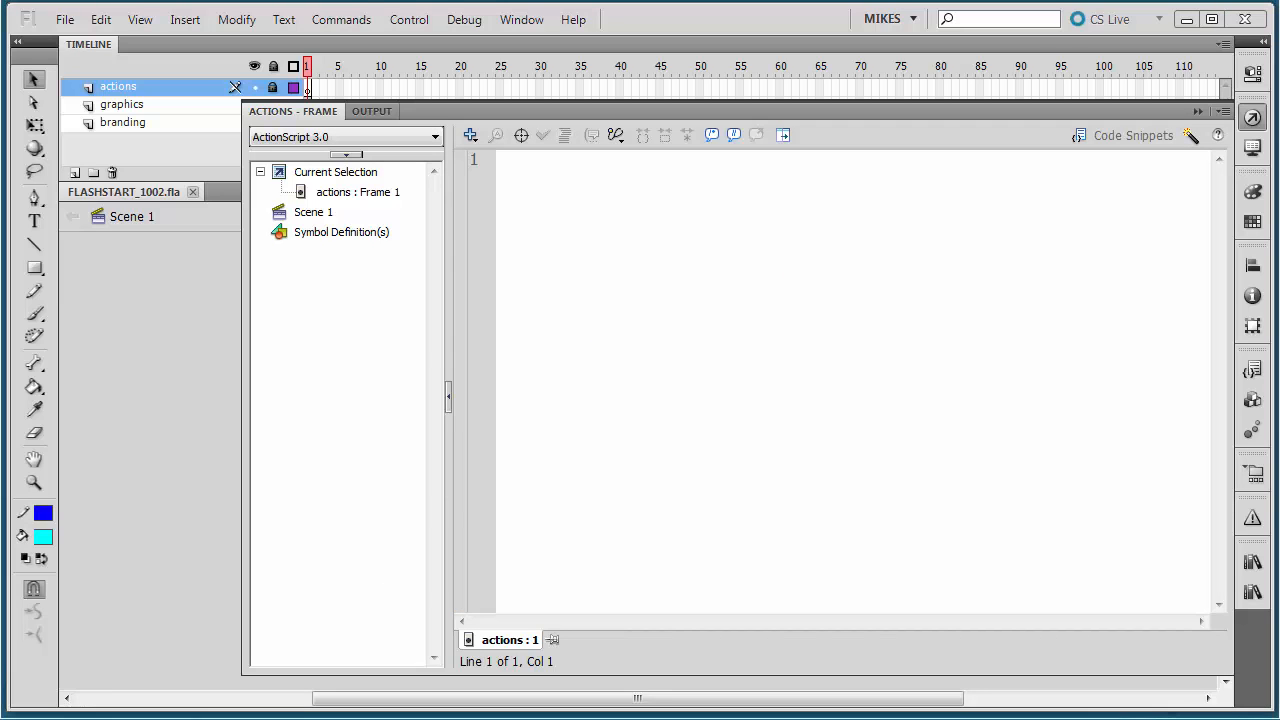
pyautogui.click(784, 368)
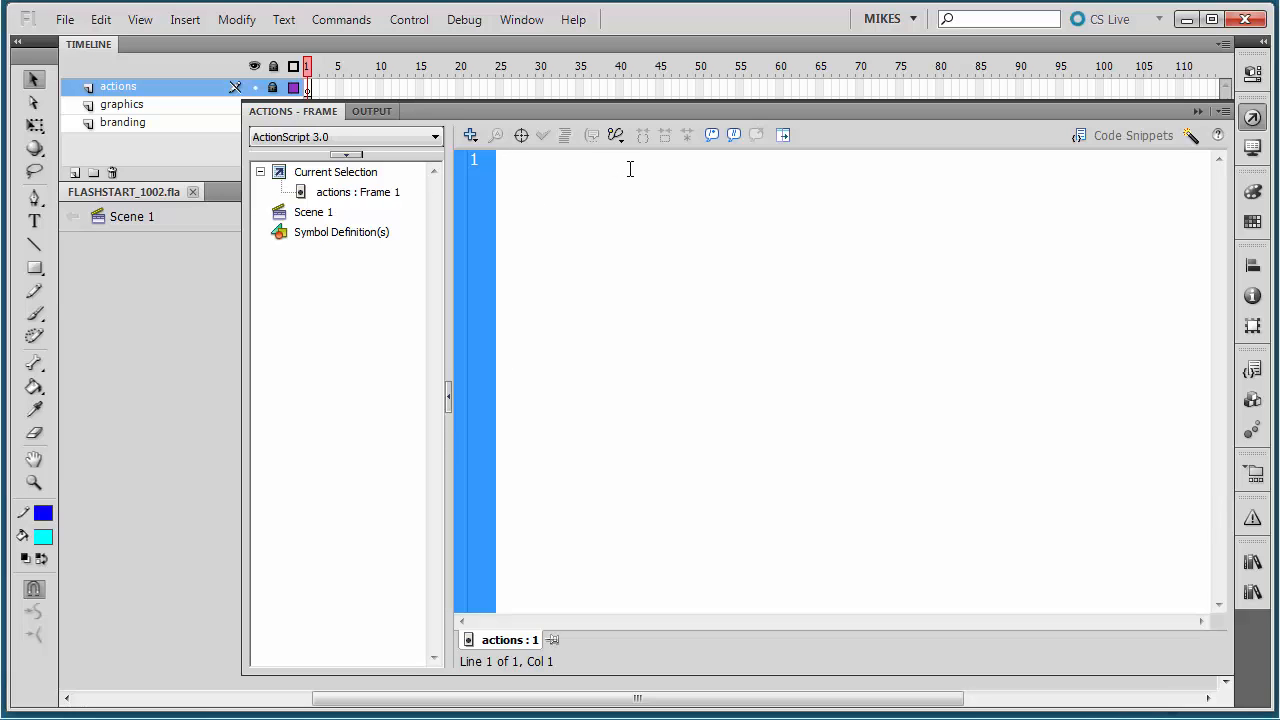
pyautogui.click(783, 137)
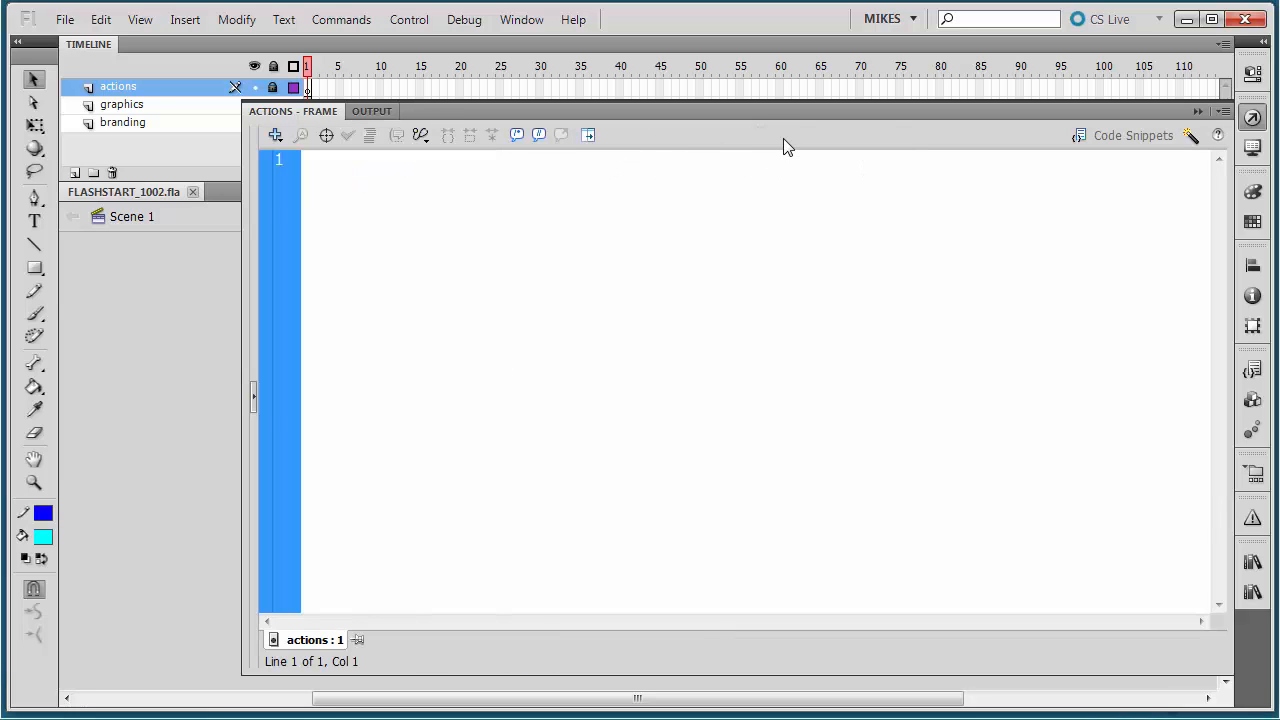
pyautogui.click(589, 136)
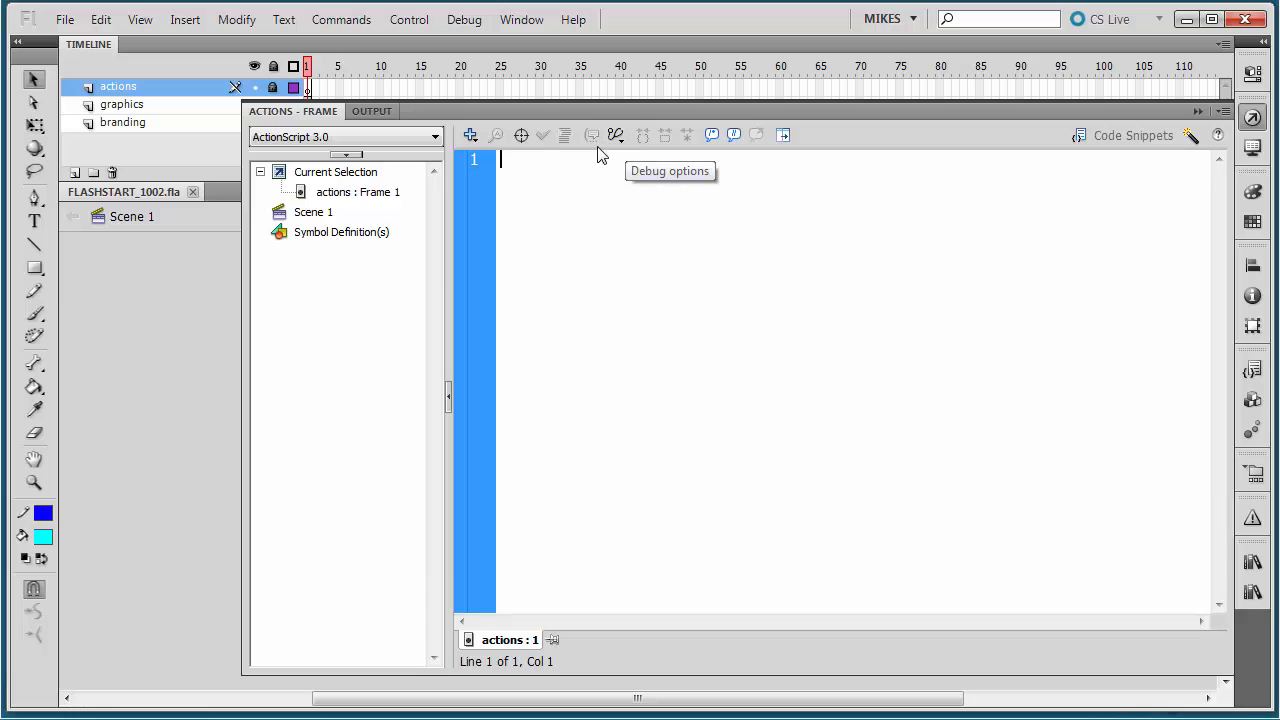
pyautogui.write('sd')
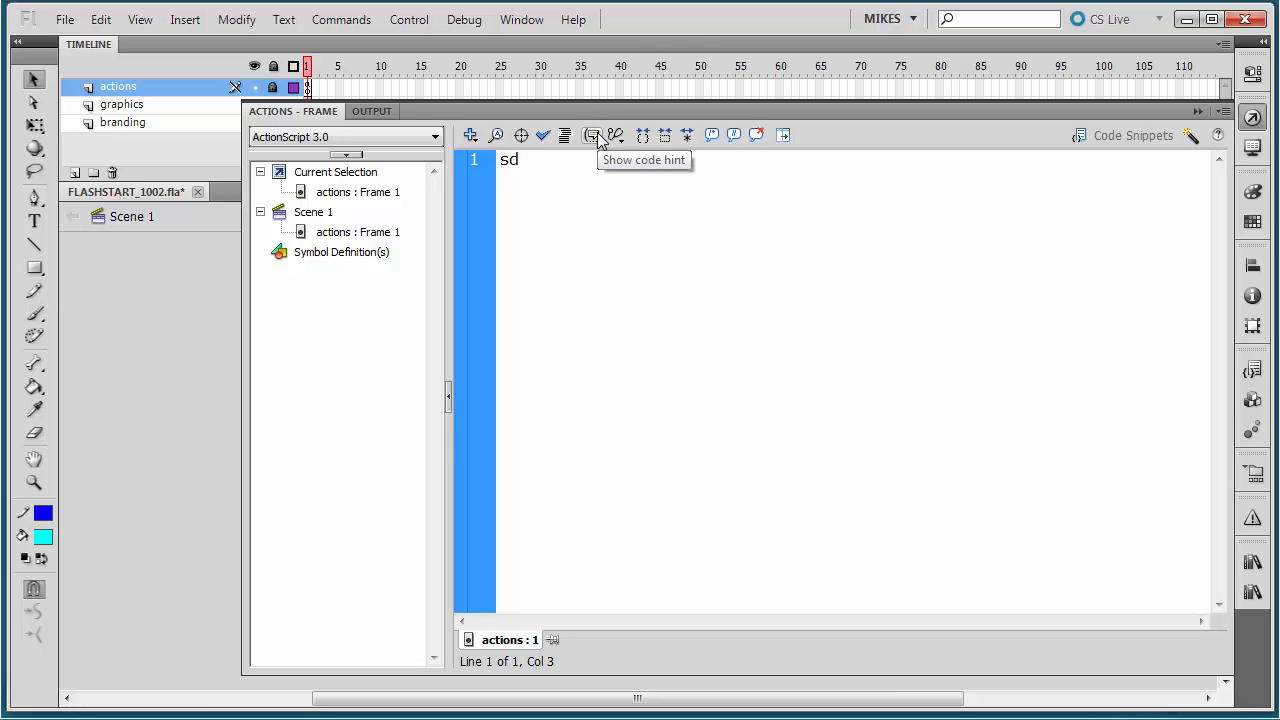
pyautogui.press('BackSpace')
pyautogui.press('BackSpace')
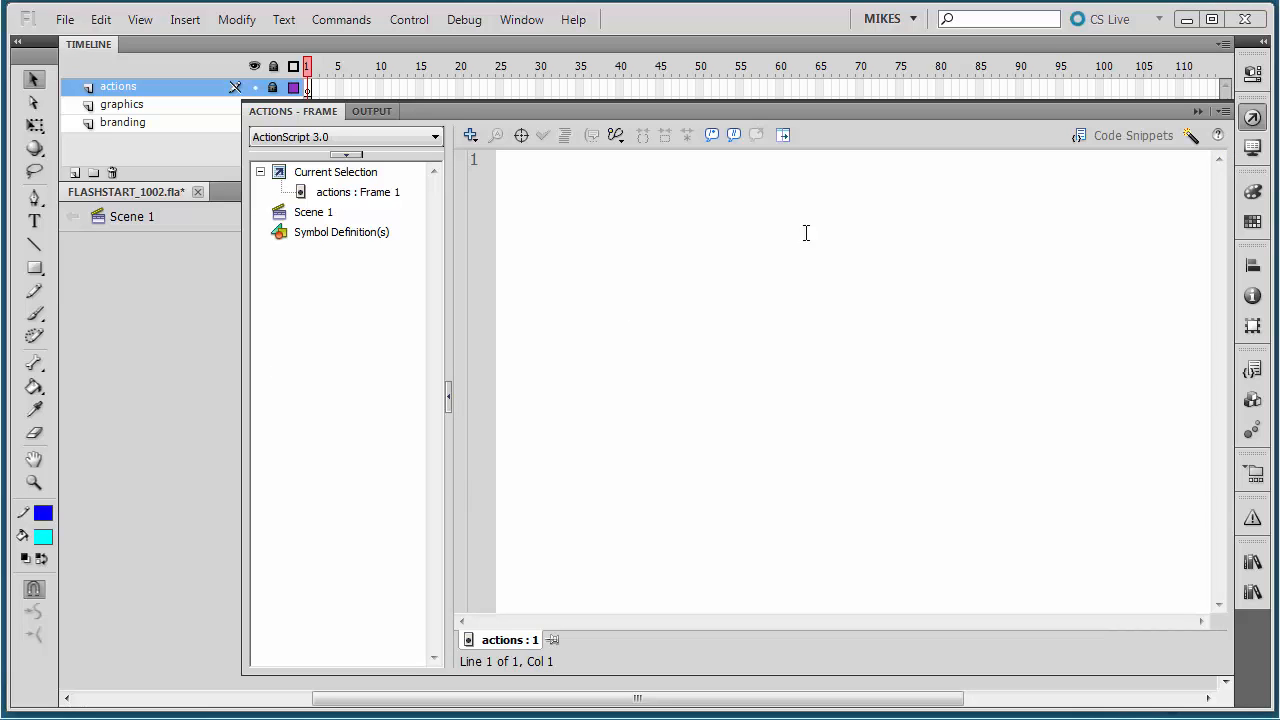
# Step: Enter the code stop(); on line 1 of the frame script and continue to line 3
pyautogui.click(543, 183)
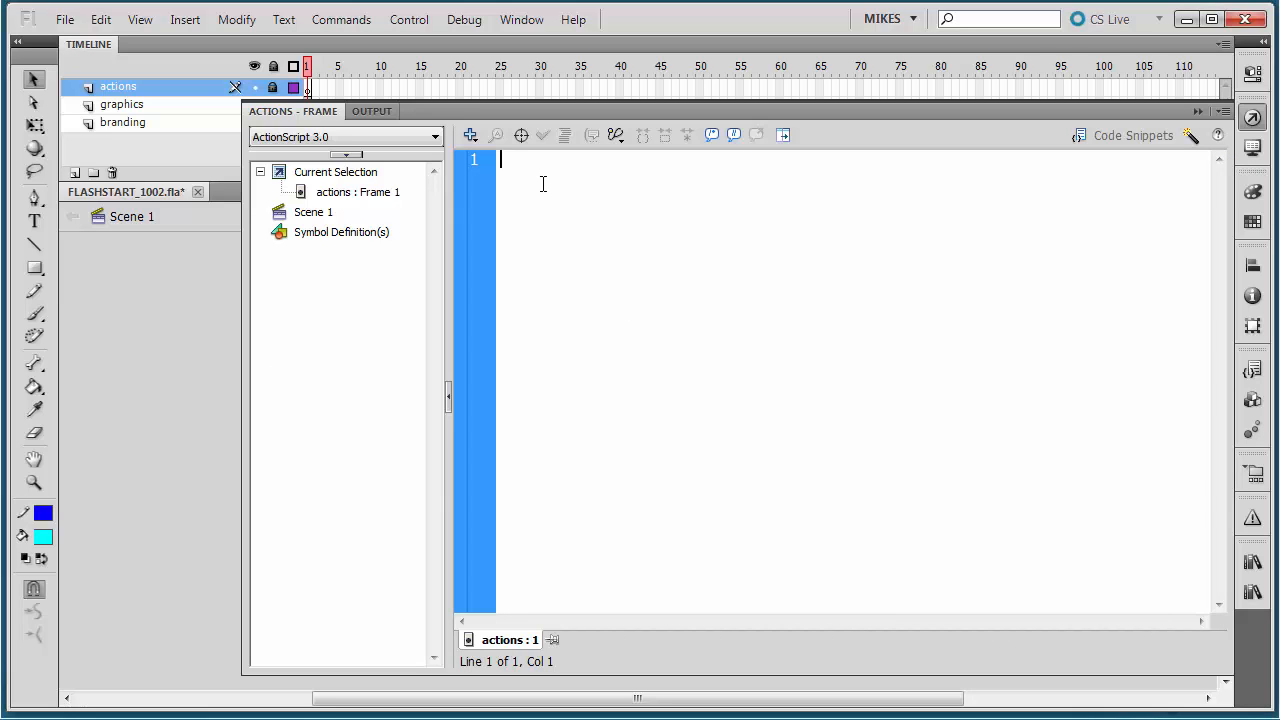
pyautogui.write('stop();')
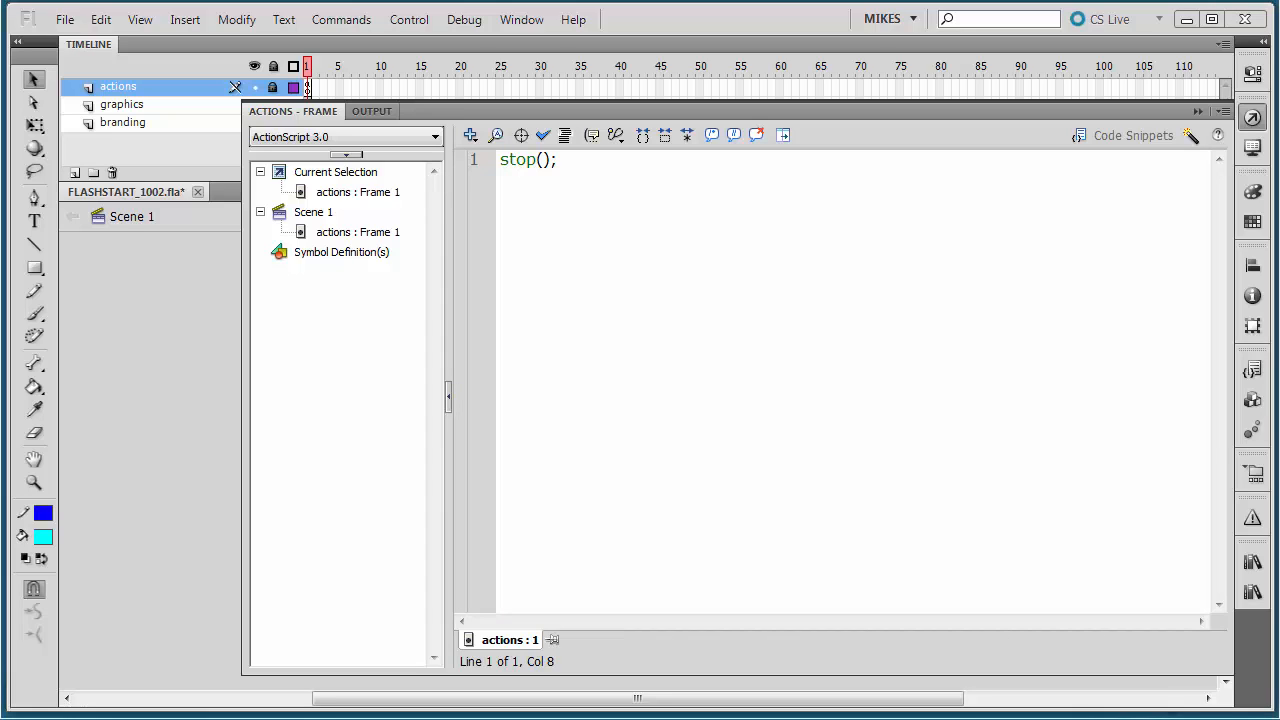
pyautogui.click(566, 166)
pyautogui.press('Return')
pyautogui.press('Return')
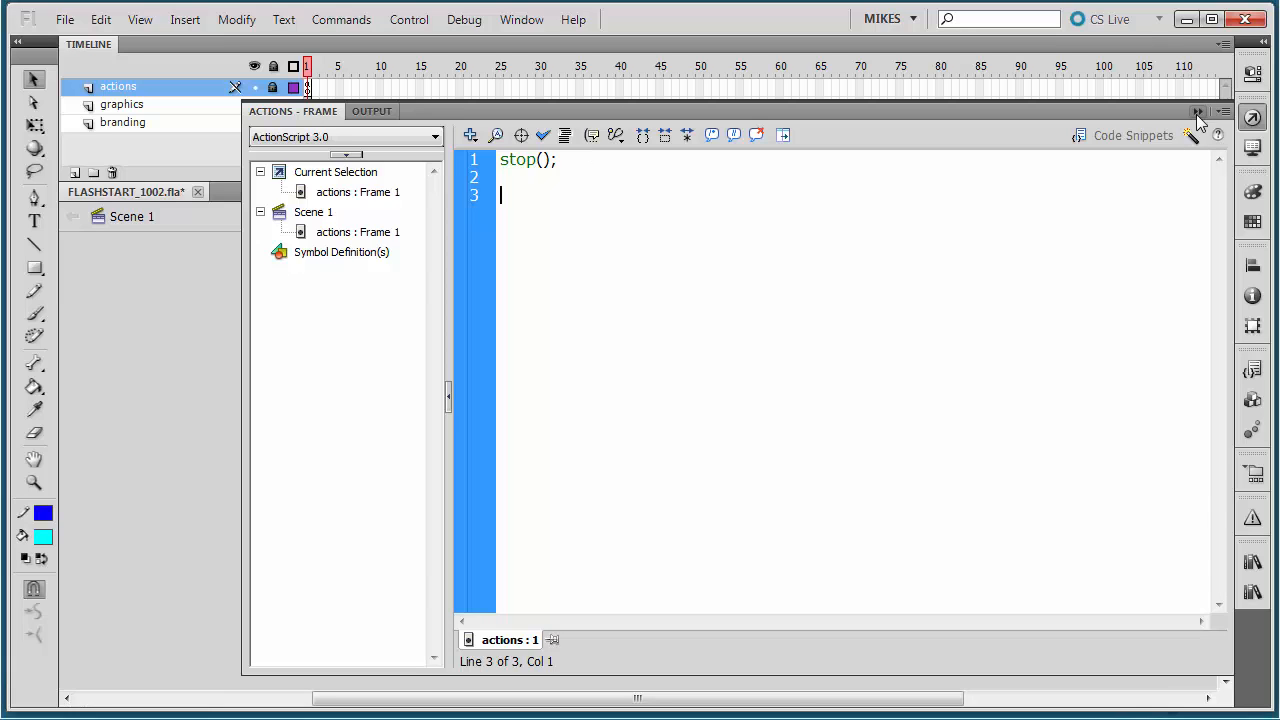
# Step: Check the cyan square's instance name and return to the ActionScript editor
pyautogui.press('F9')
pyautogui.click(508, 463)
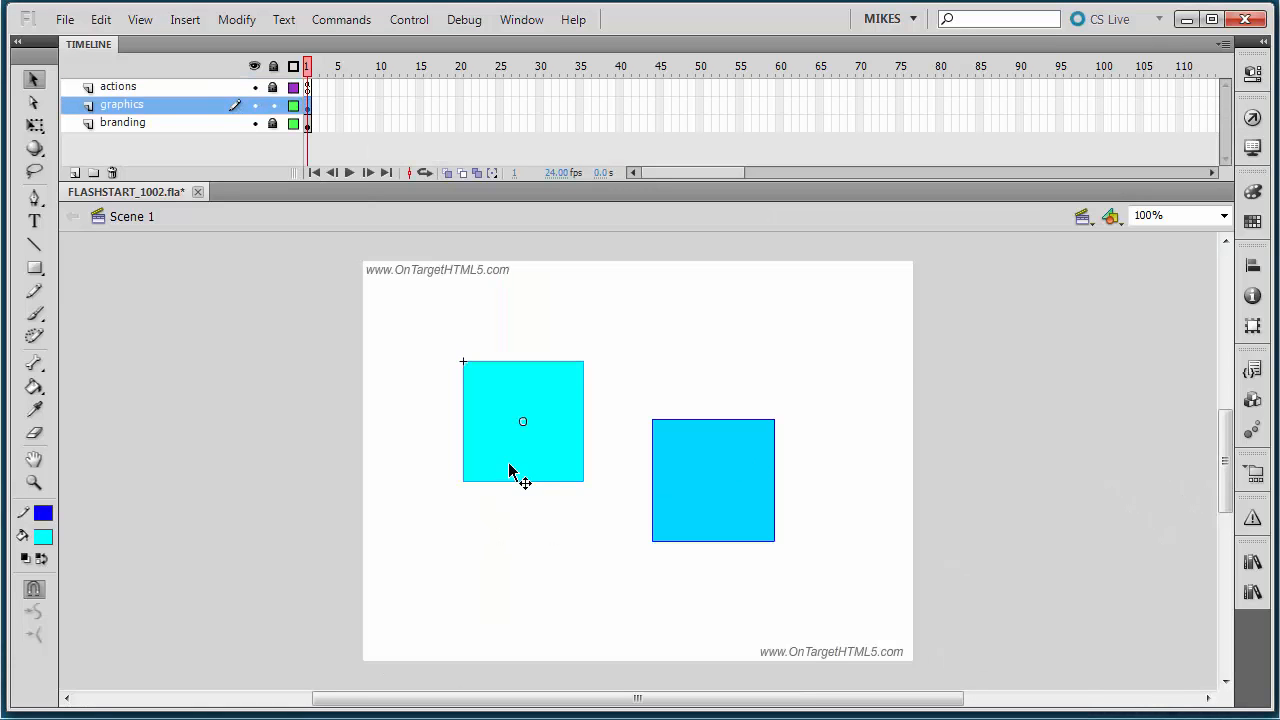
pyautogui.click(1252, 74)
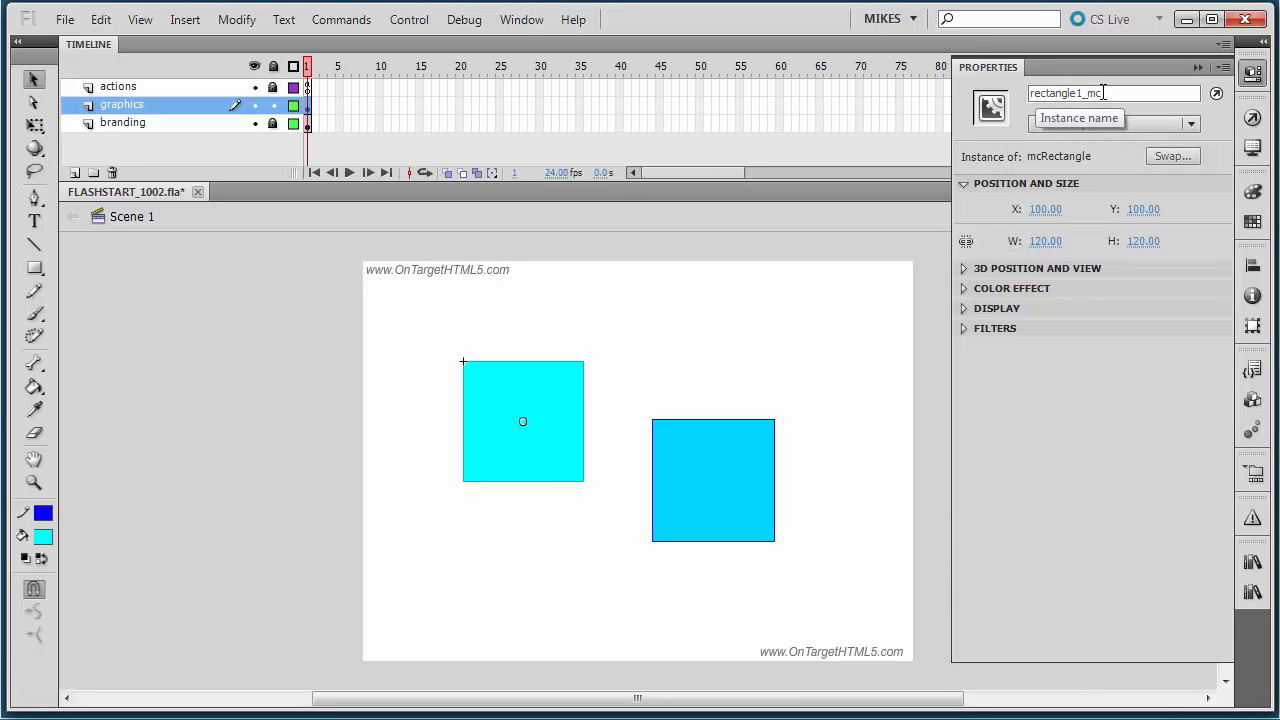
pyautogui.click(1252, 118)
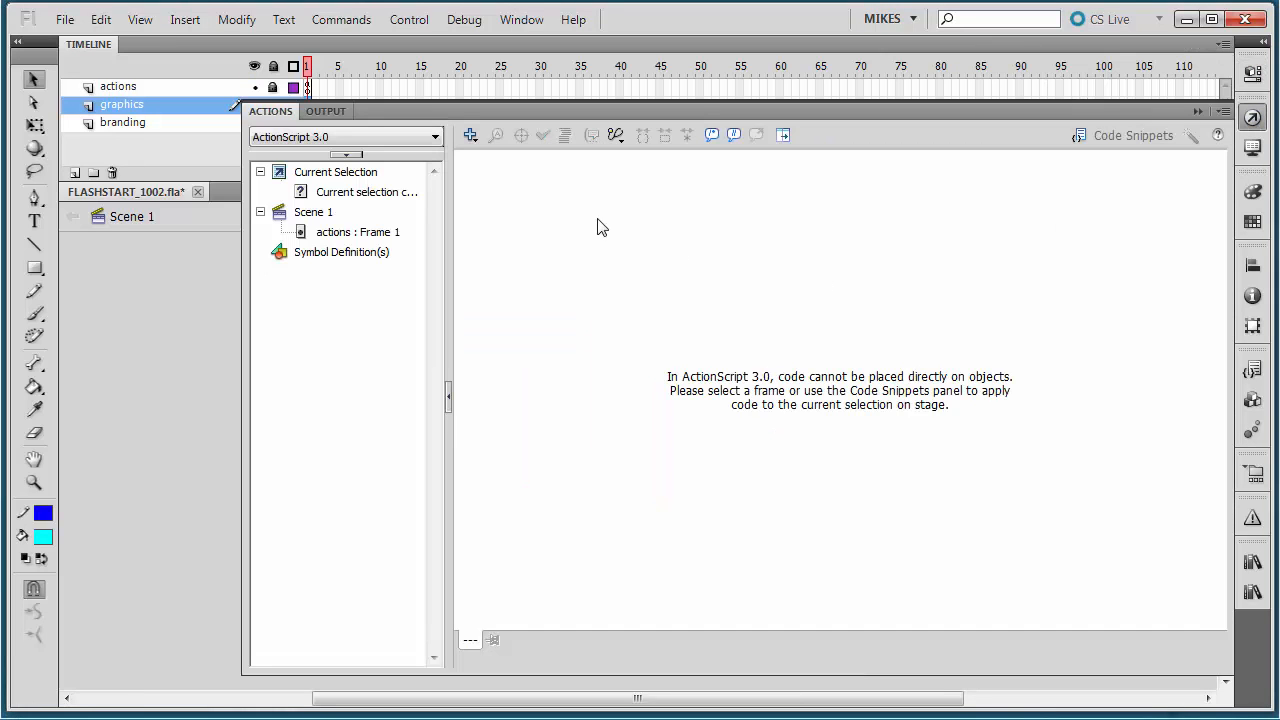
# Step: Add the statement rectangle1_mc.alpha =.5; on line 3 of the actions layer's frame 1 script and save the document
pyautogui.click(340, 236)
pyautogui.click(529, 204)
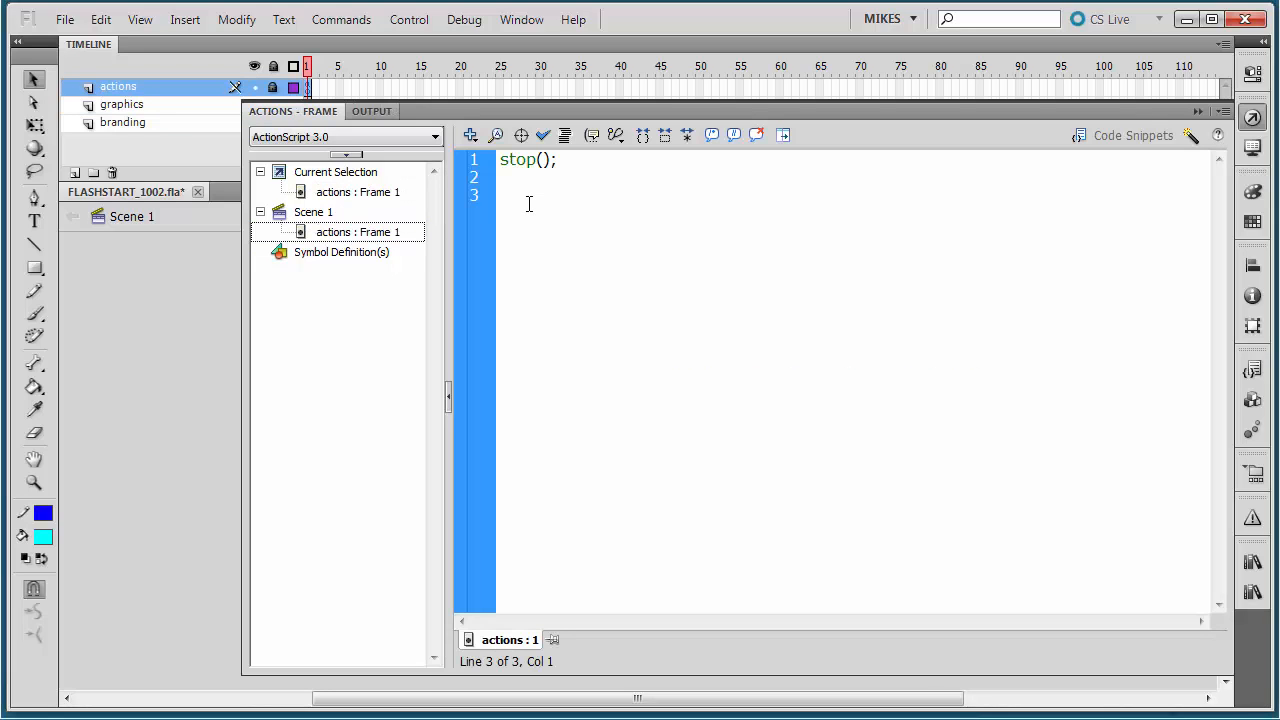
pyautogui.write('rectangle1_mc')
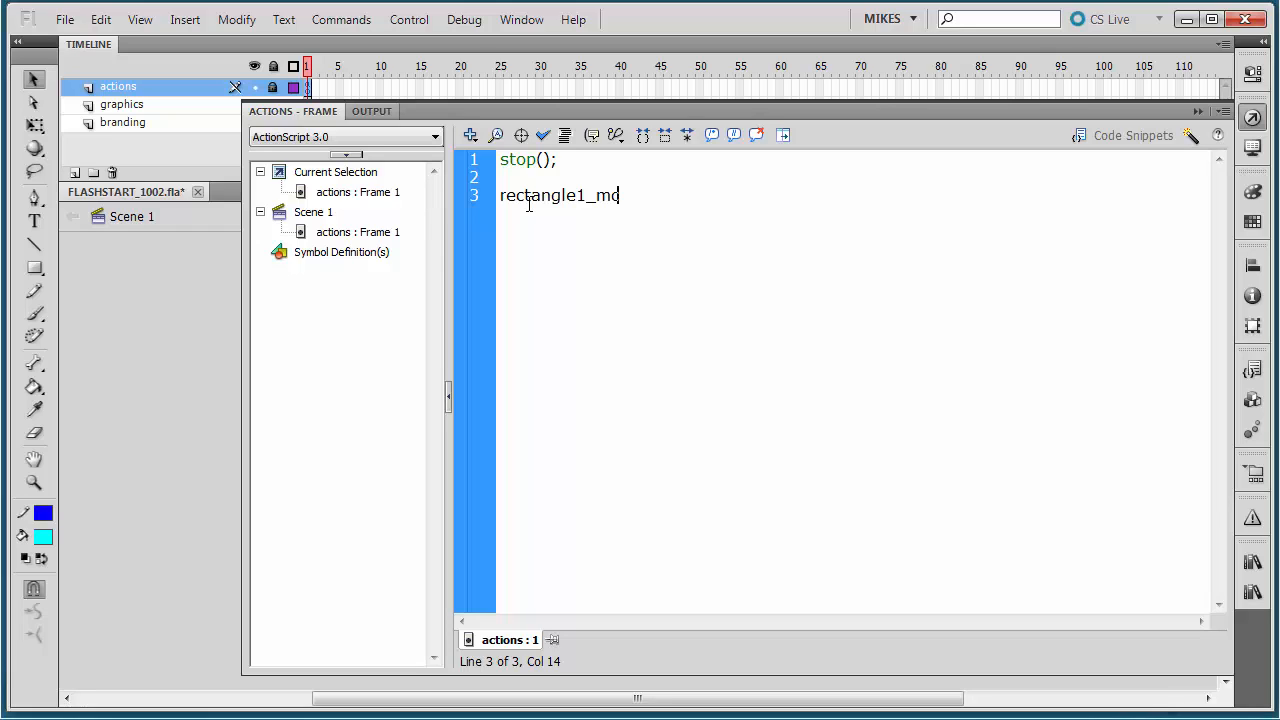
pyautogui.write('.alpha')
pyautogui.write('=.5;')
pyautogui.click(64, 20)
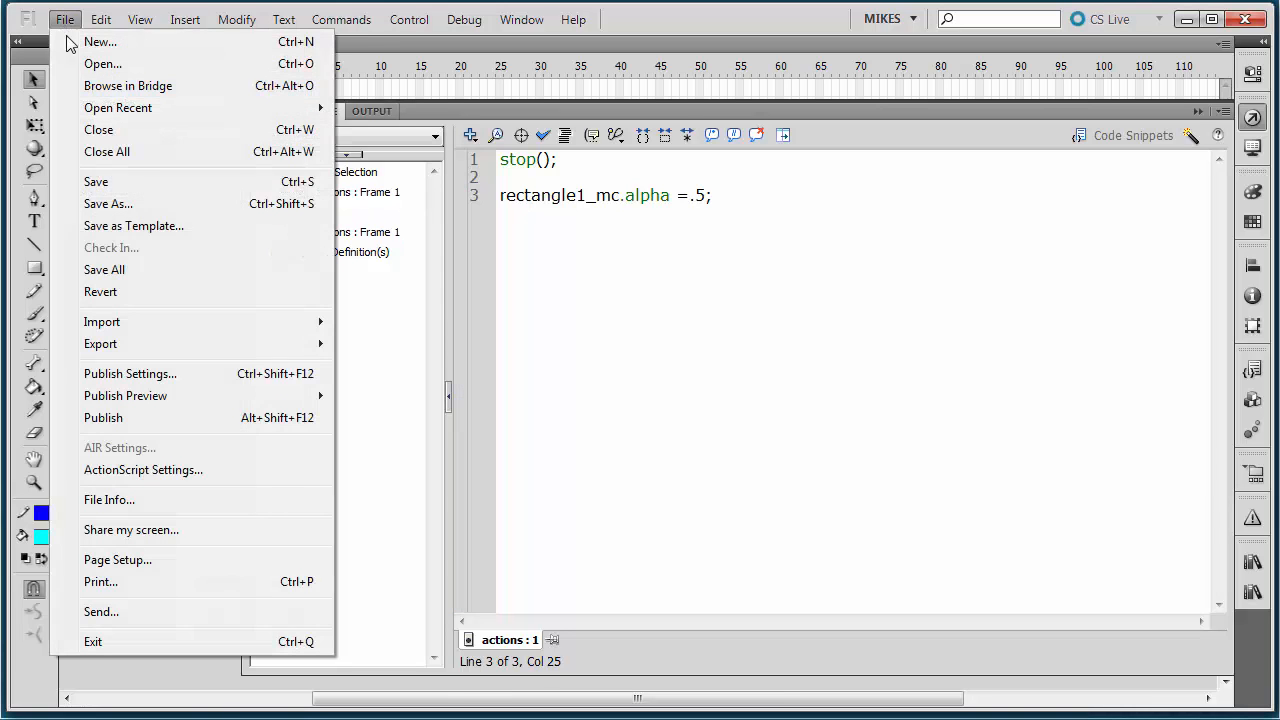
pyautogui.click(88, 182)
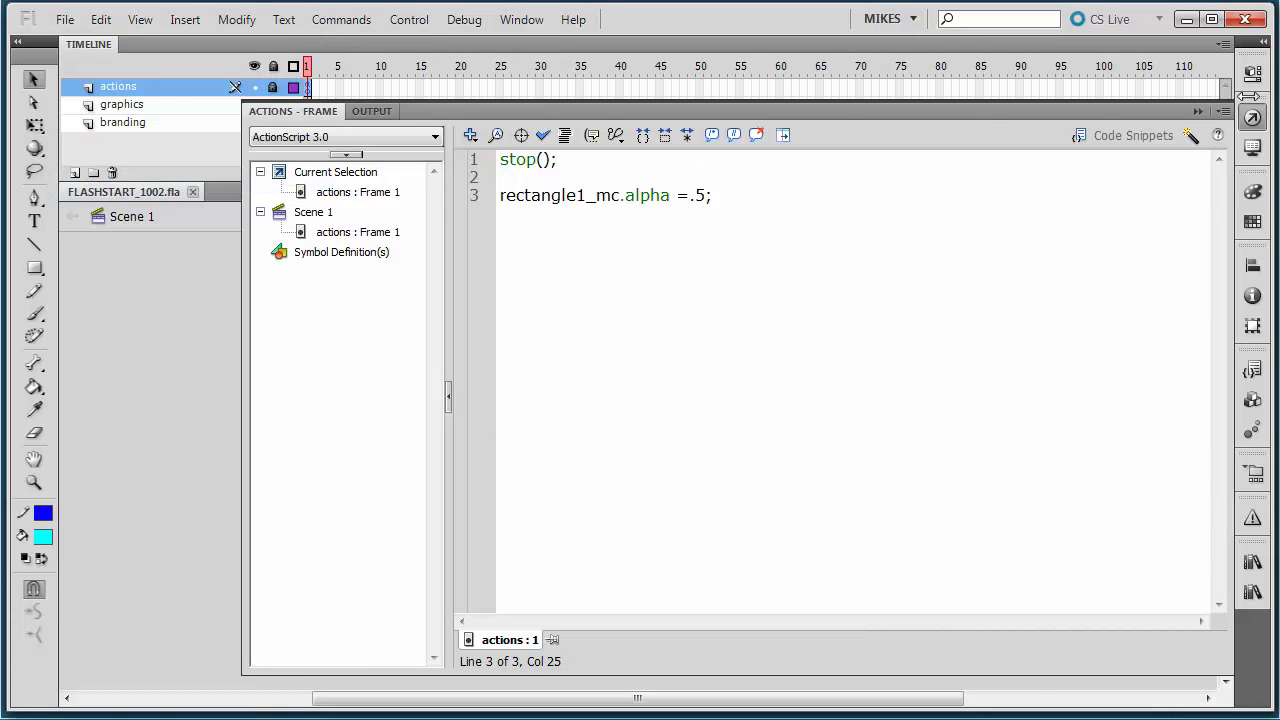
# Step: Test the movie, compare the cyan square in the preview with the one on the stage, and close the preview
pyautogui.click(1199, 113)
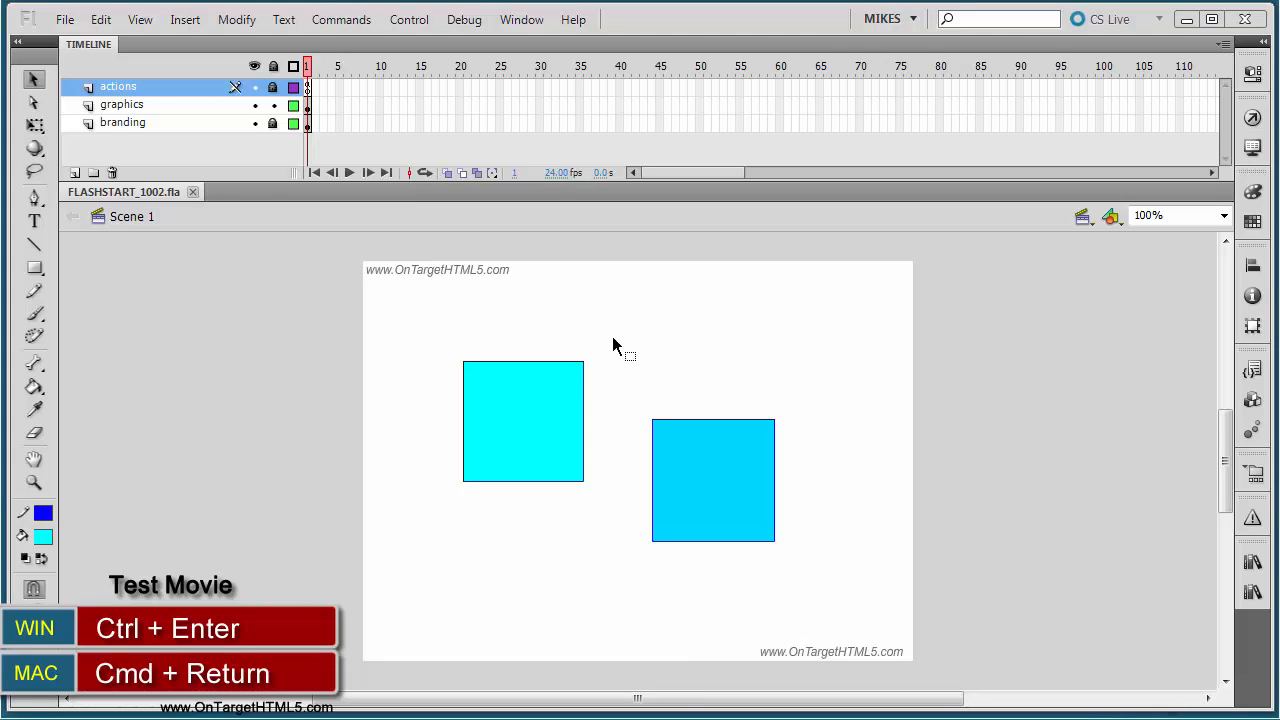
pyautogui.click(585, 363)
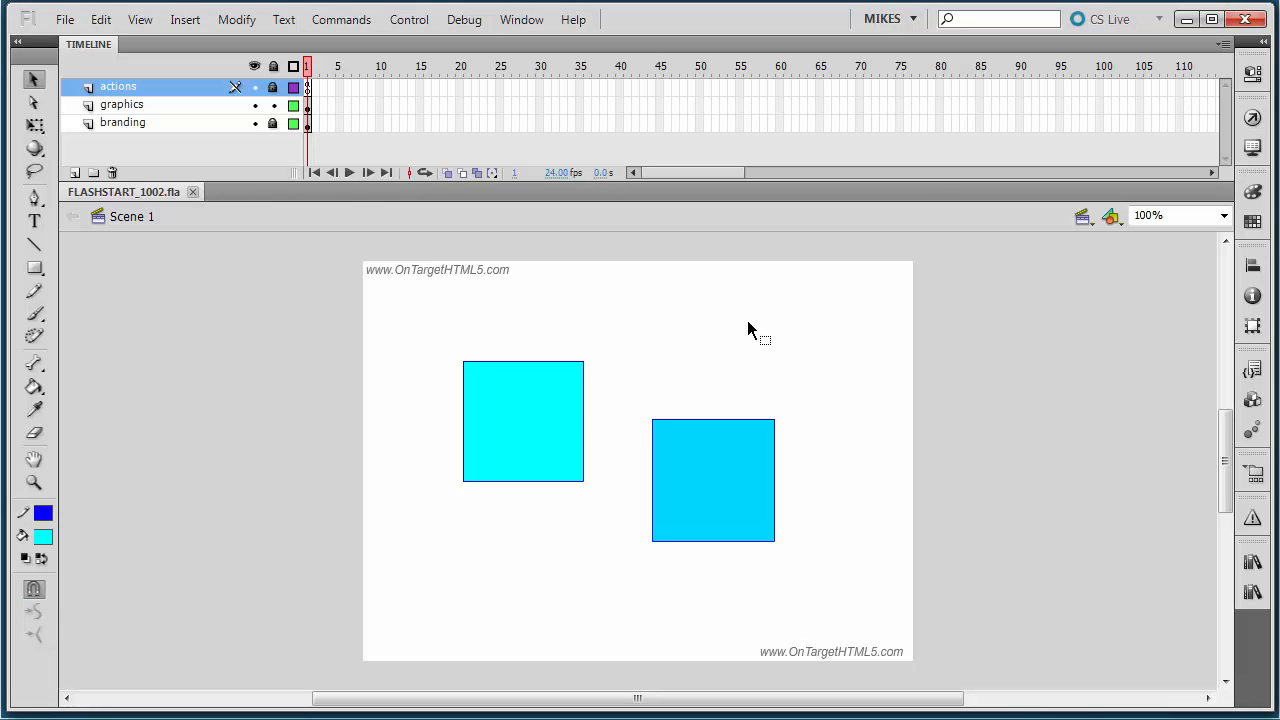
pyautogui.hotkey('ctrl', 'Return')
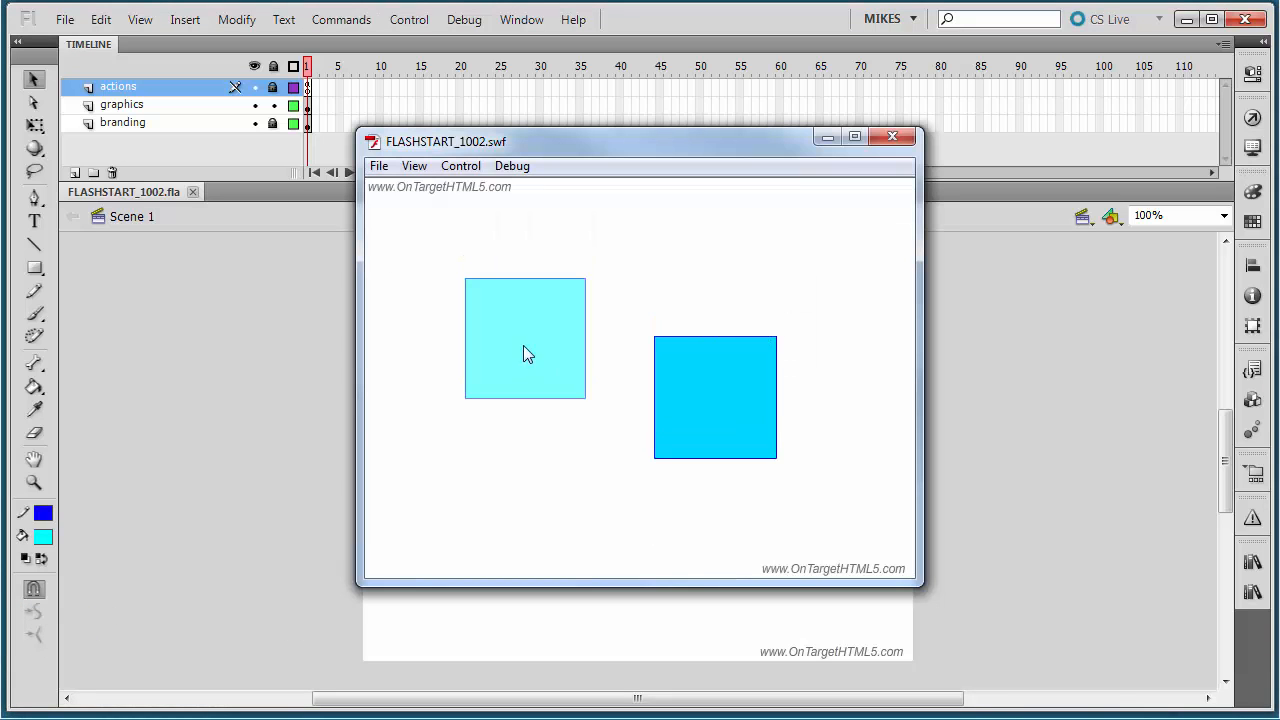
pyautogui.moveTo(688, 146); pyautogui.dragTo(928, 112)
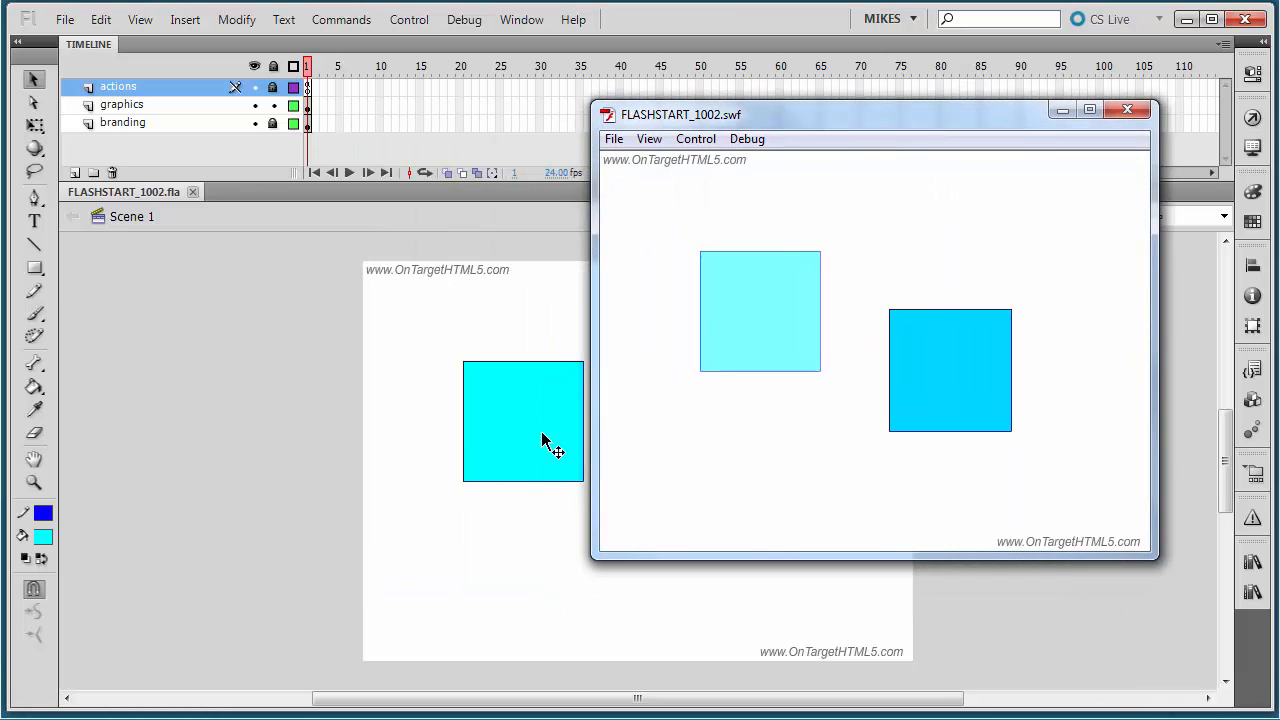
pyautogui.click(1141, 112)
# Step: Insert two lines above the alpha statement in the frame script and add the comment "// Alpha setting can be 0 - 1." on line 4
pyautogui.press('F9')
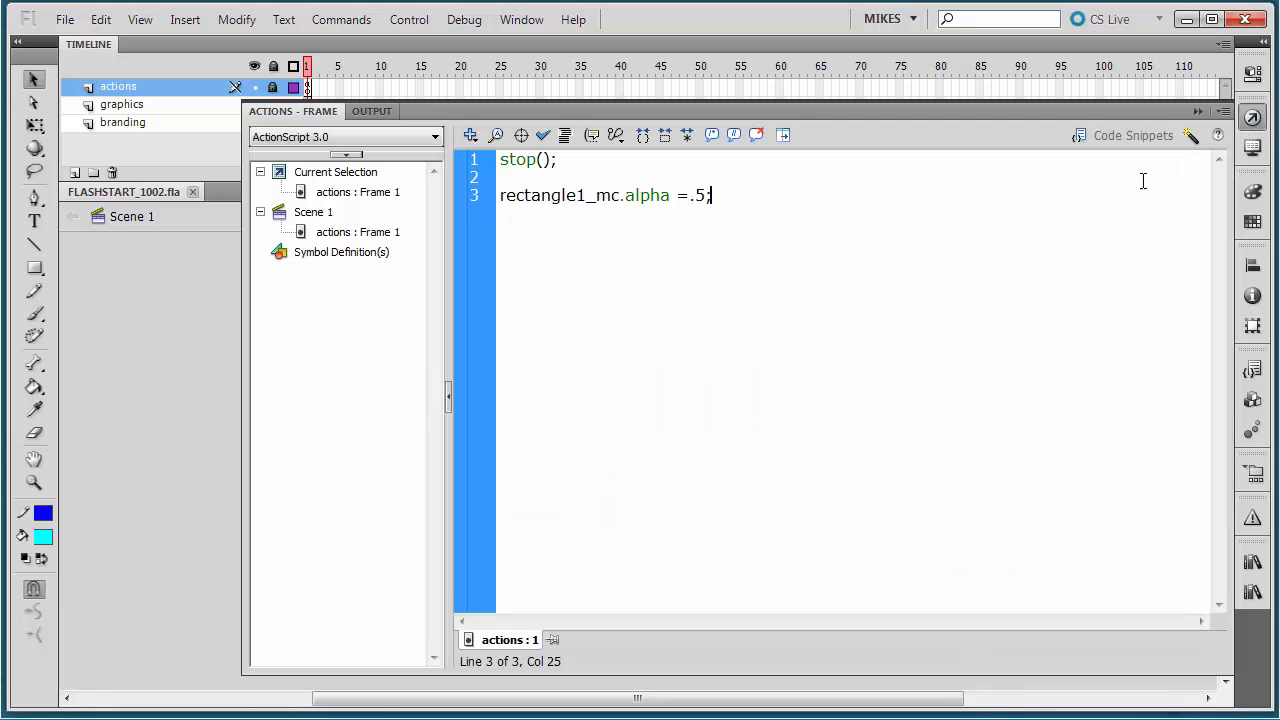
pyautogui.write(';')
pyautogui.click(541, 181)
pyautogui.press('Return')
pyautogui.press('Return')
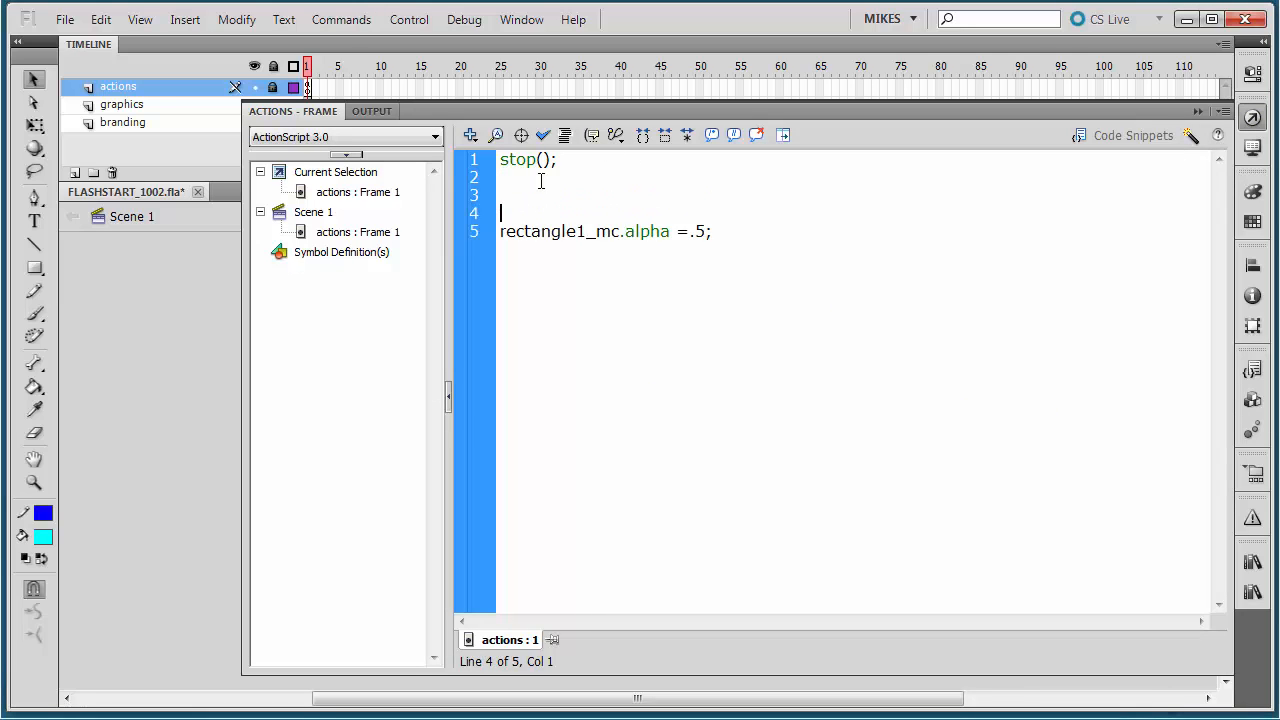
pyautogui.write('//')
pyautogui.write('Alpah')
pyautogui.press('BackSpace')
pyautogui.press('BackSpace')
pyautogui.press('BackSpace')
pyautogui.press('BackSpace')
pyautogui.press('BackSpace')
pyautogui.write('pha setting c')
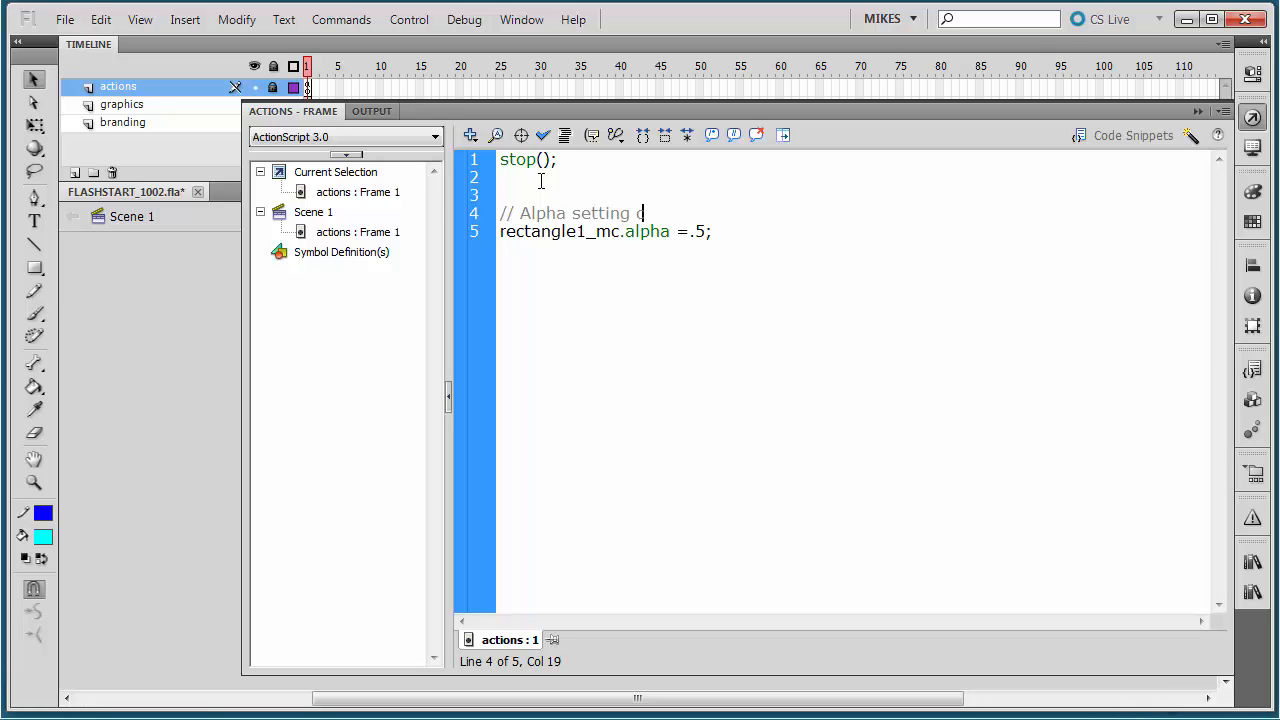
pyautogui.write('an be 0 - 1.')
# Step: Test the movie with the commented script and close the preview
pyautogui.click(1197, 111)
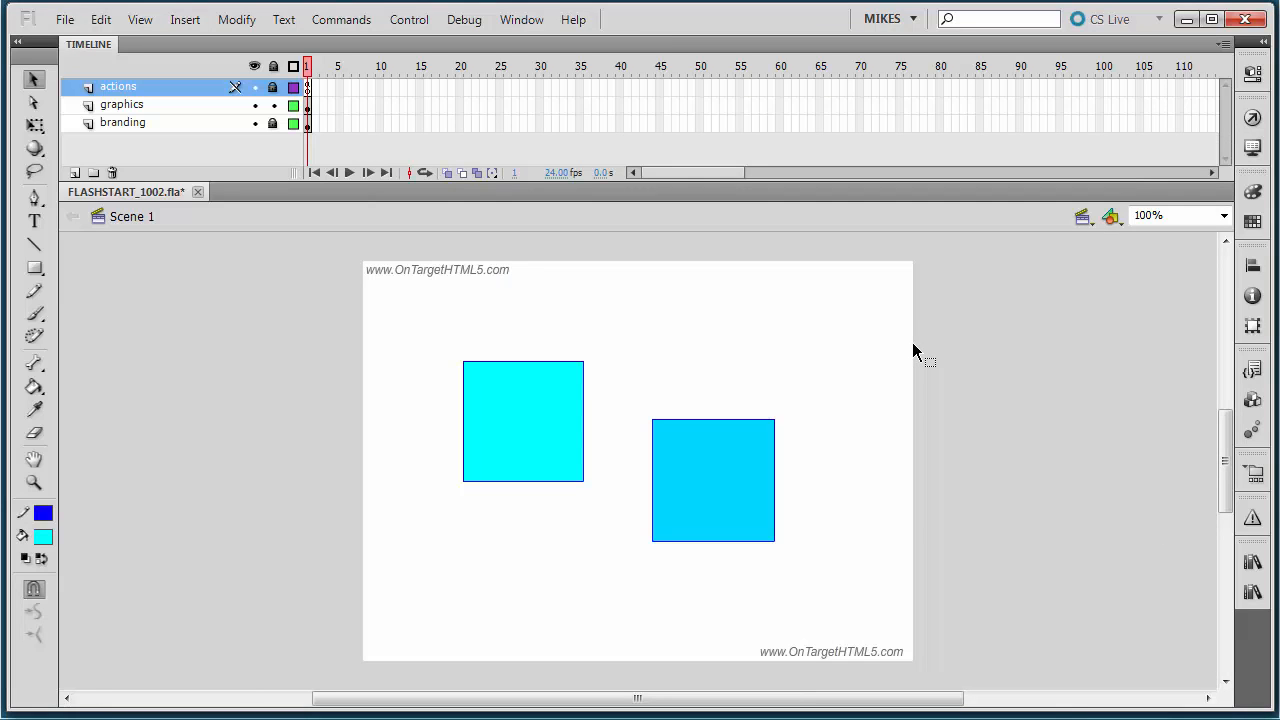
pyautogui.hotkey('ctrl', 'Return')
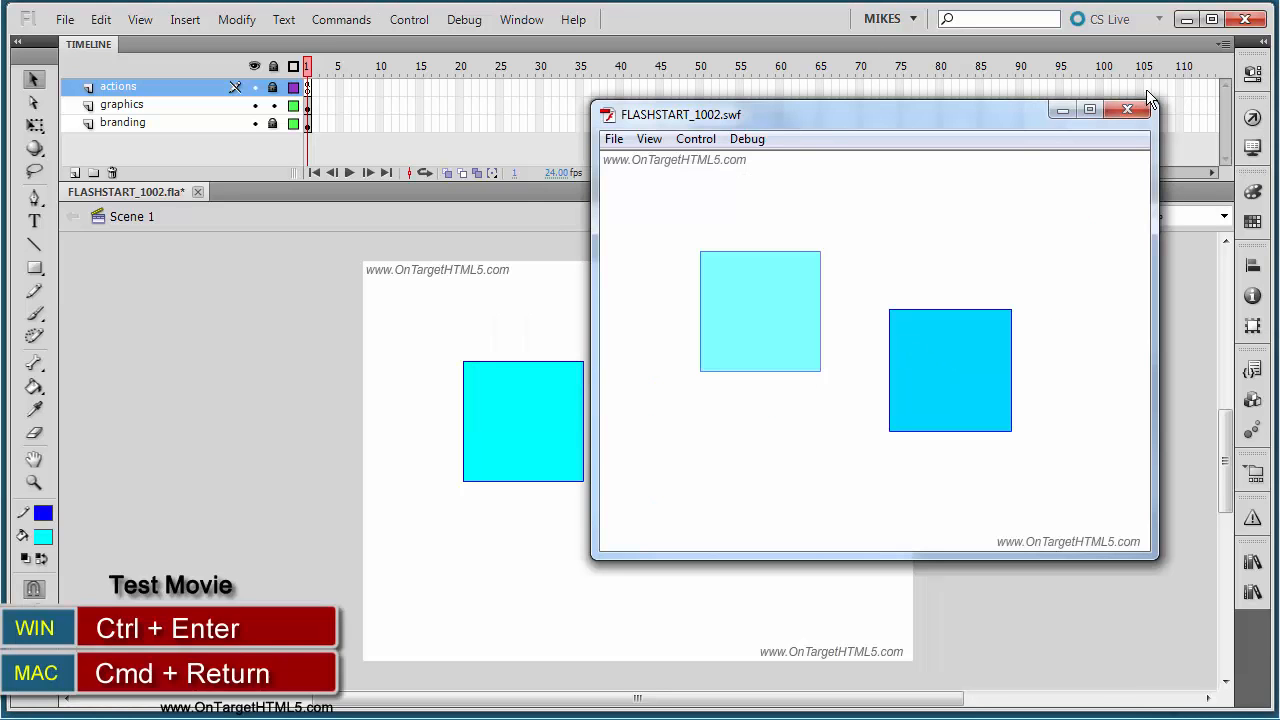
pyautogui.click(1145, 109)
# Step: Set the alpha of rectangle1_mc to .1 in the frame script and save the document
pyautogui.click(1252, 117)
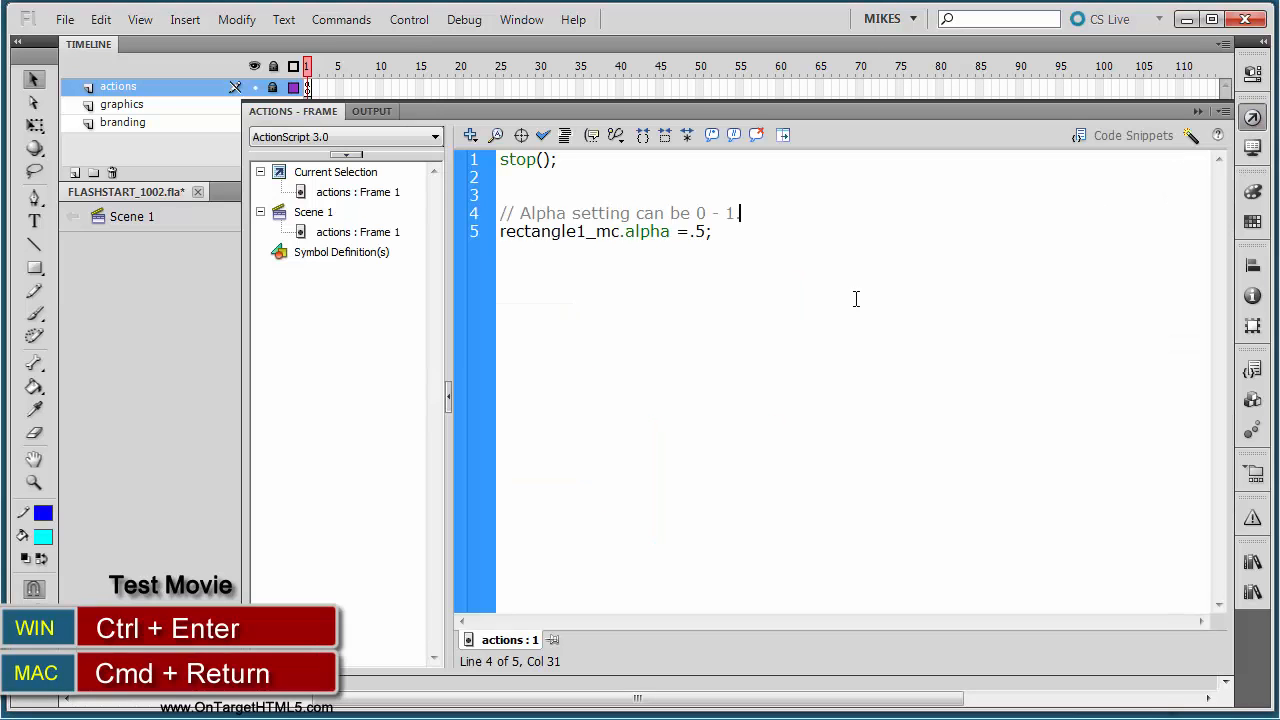
pyautogui.click(704, 232)
pyautogui.press('BackSpace')
pyautogui.write('1')
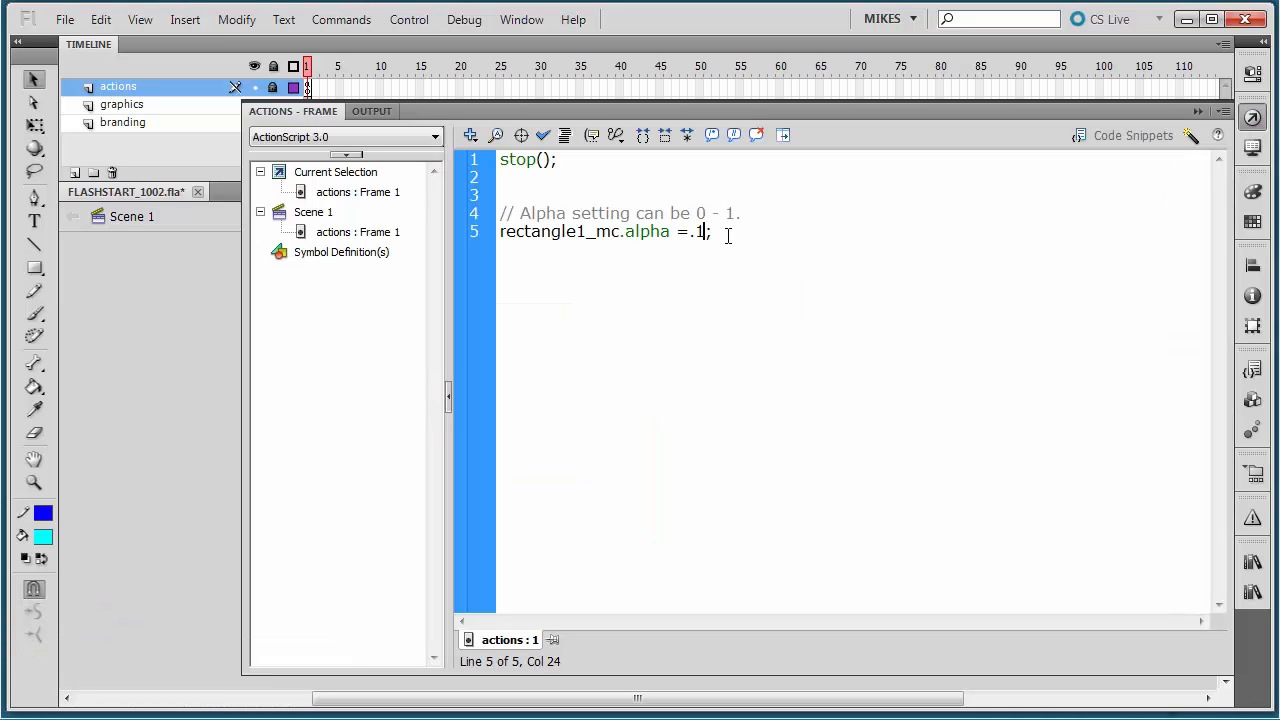
pyautogui.click(64, 19)
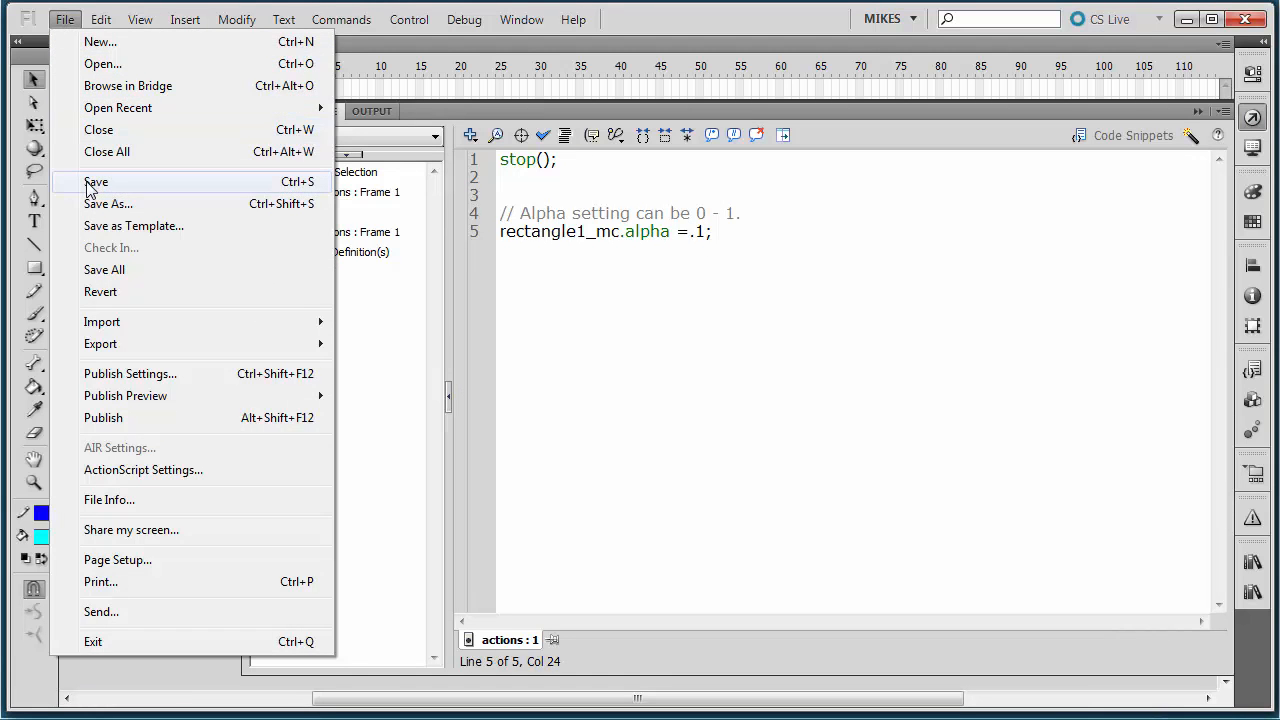
pyautogui.click(92, 180)
# Step: Test the movie, check the previewed rectangle1_mc against its alpha code, and close the preview
pyautogui.click(1198, 111)
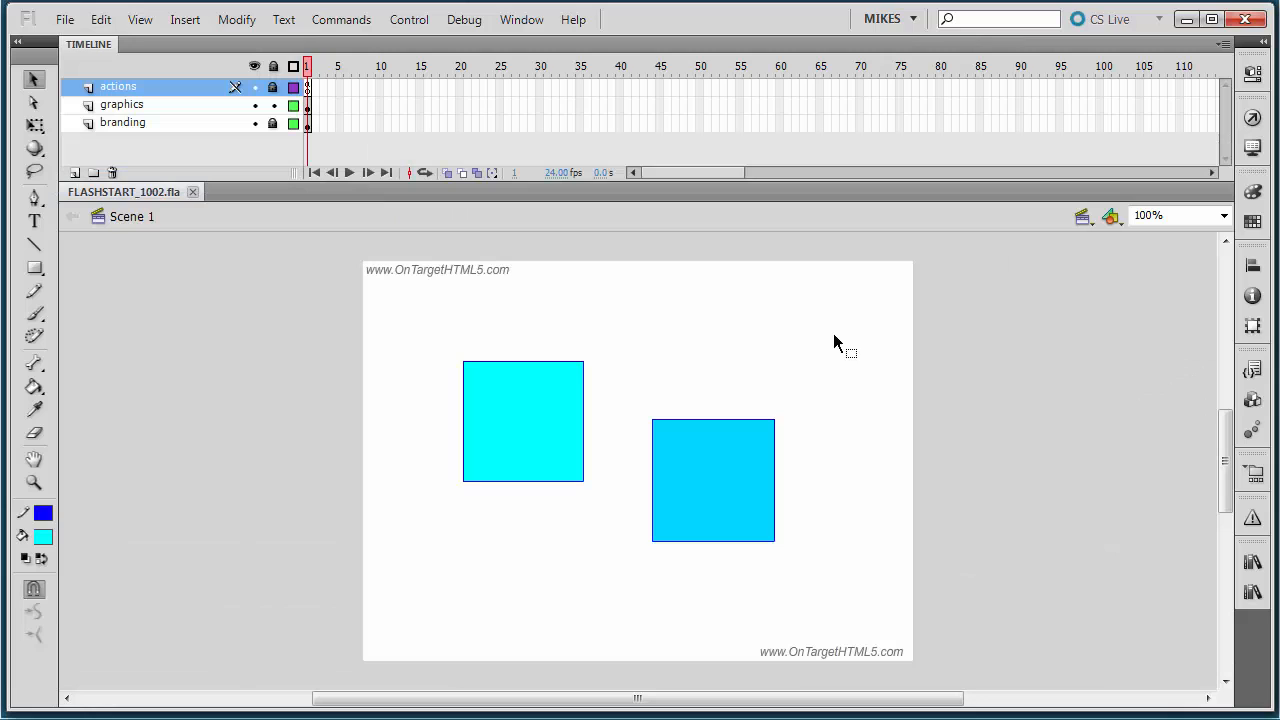
pyautogui.hotkey('ctrl', 'Return')
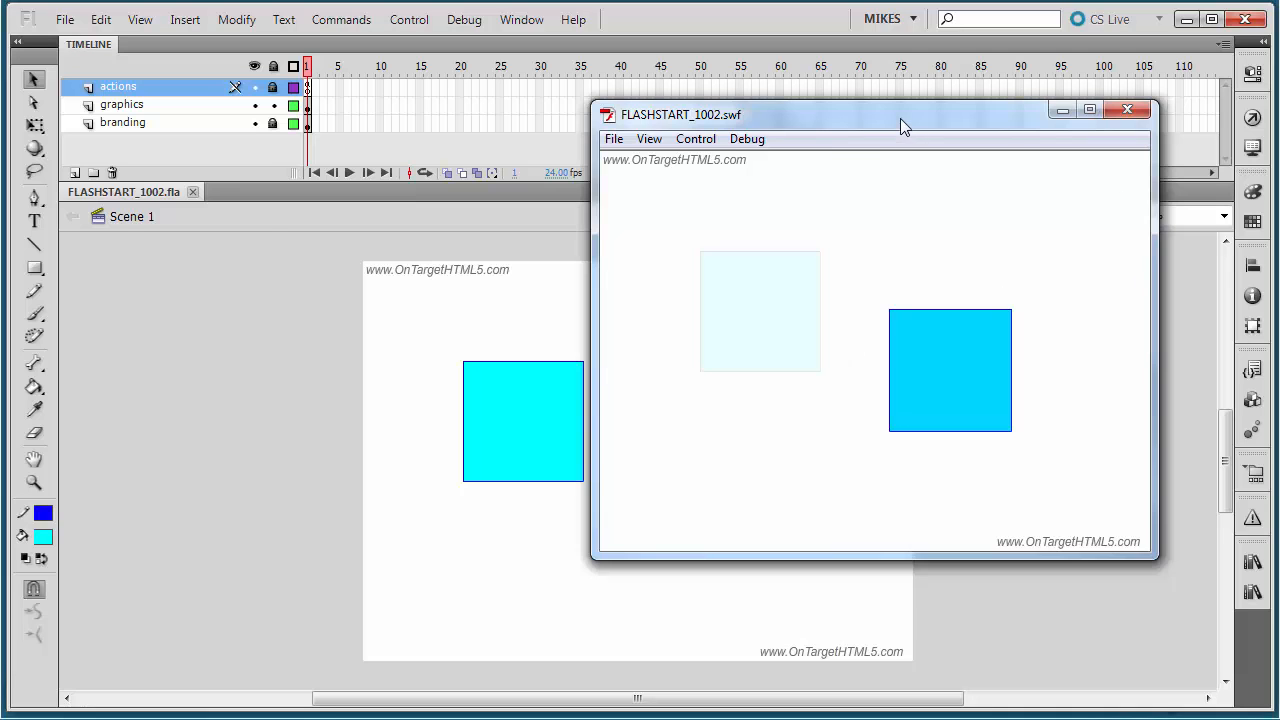
pyautogui.moveTo(900, 117); pyautogui.dragTo(346, 188)
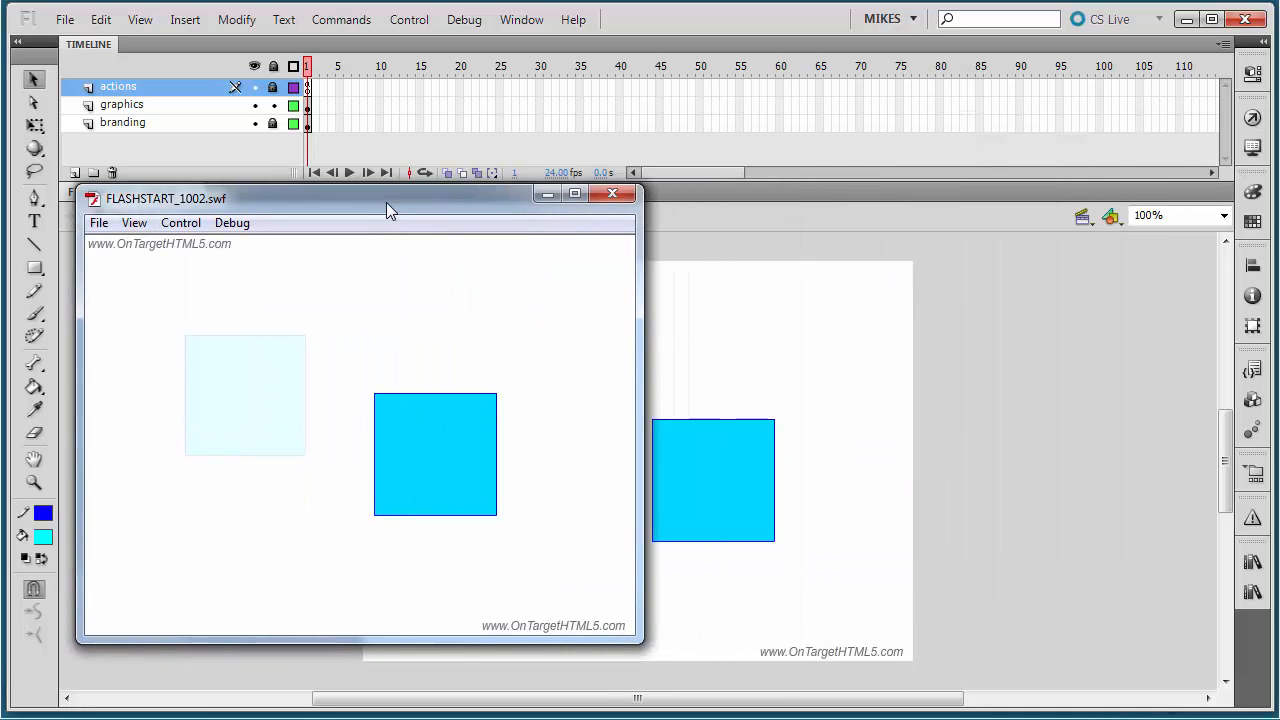
pyautogui.click(1250, 120)
pyautogui.click(123, 410)
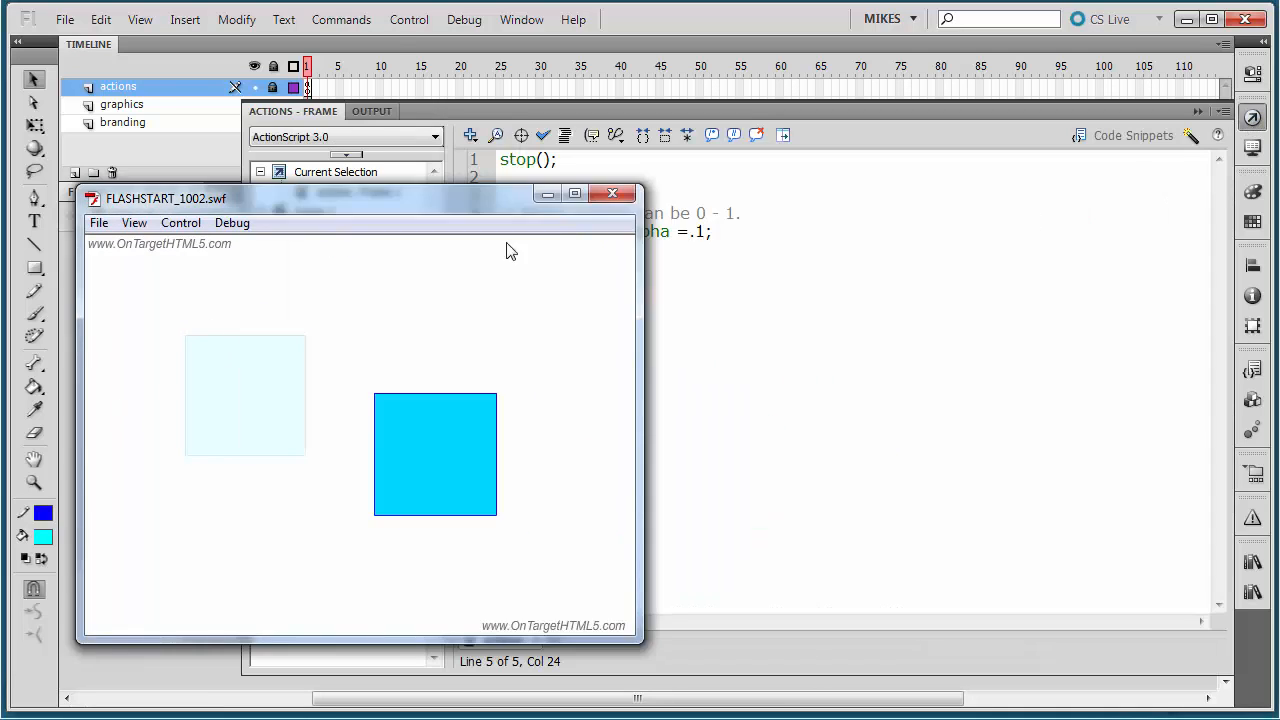
pyautogui.click(630, 206)
# Step: Add the statement rectangle2_mc.rotation = 90; on line 7 of the frame script and save the document
pyautogui.click(696, 323)
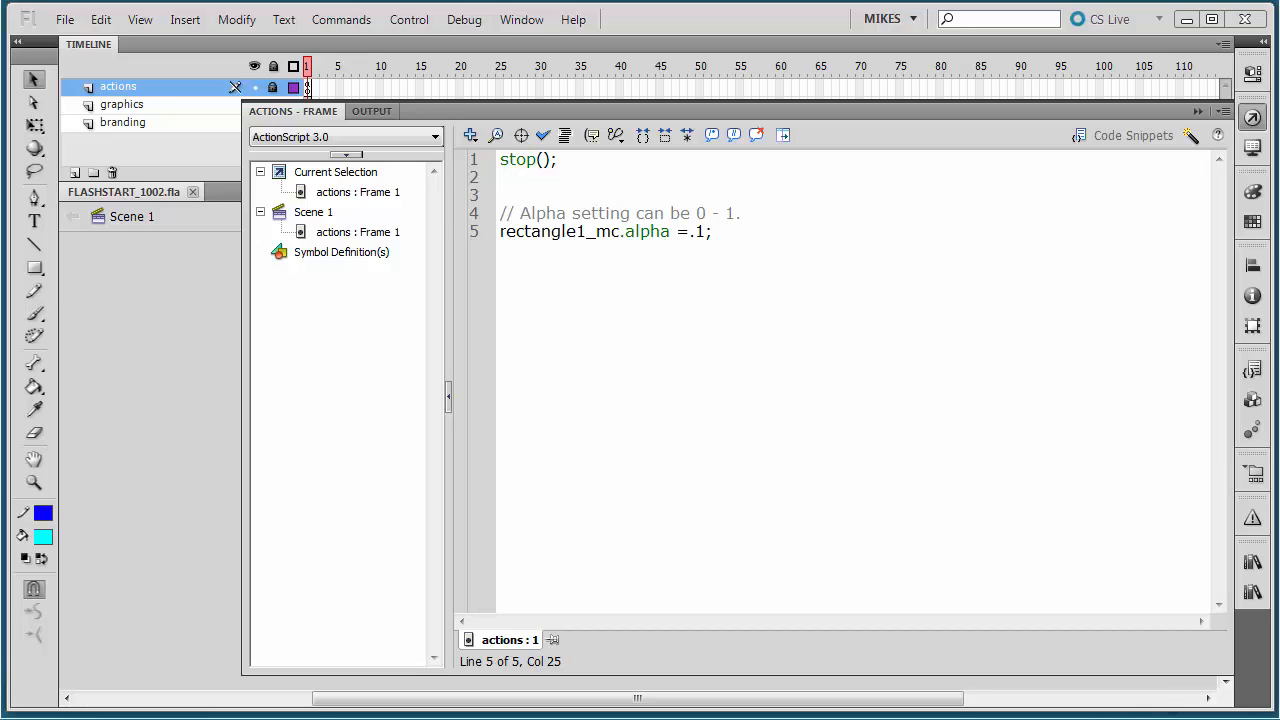
pyautogui.click(737, 238)
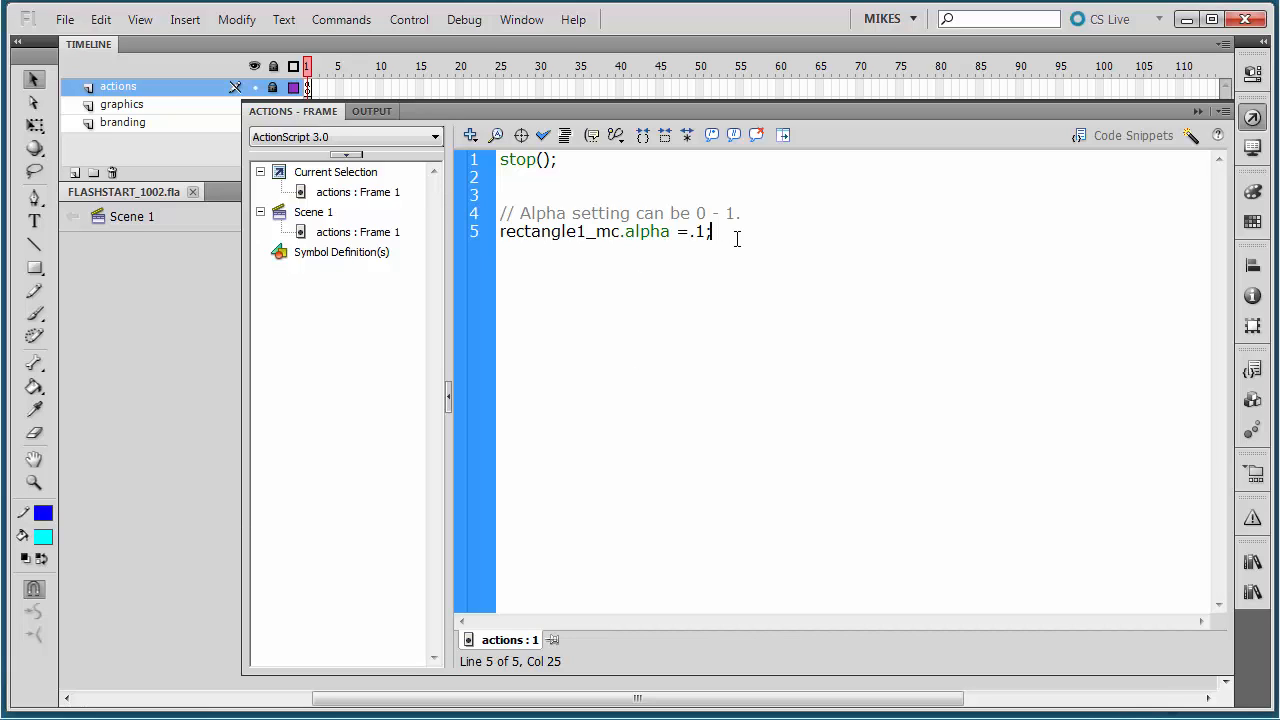
pyautogui.press('Return')
pyautogui.press('Return')
pyautogui.write('rectan')
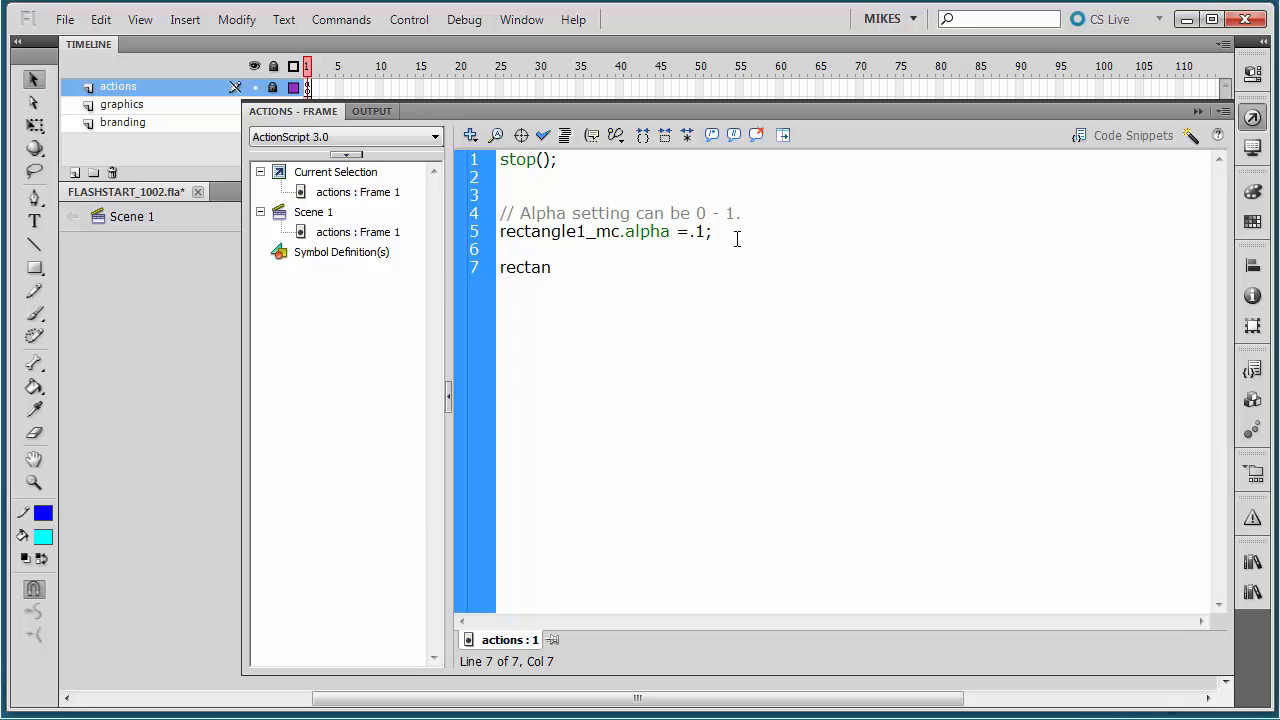
pyautogui.write('gle2_mc.rotation ')
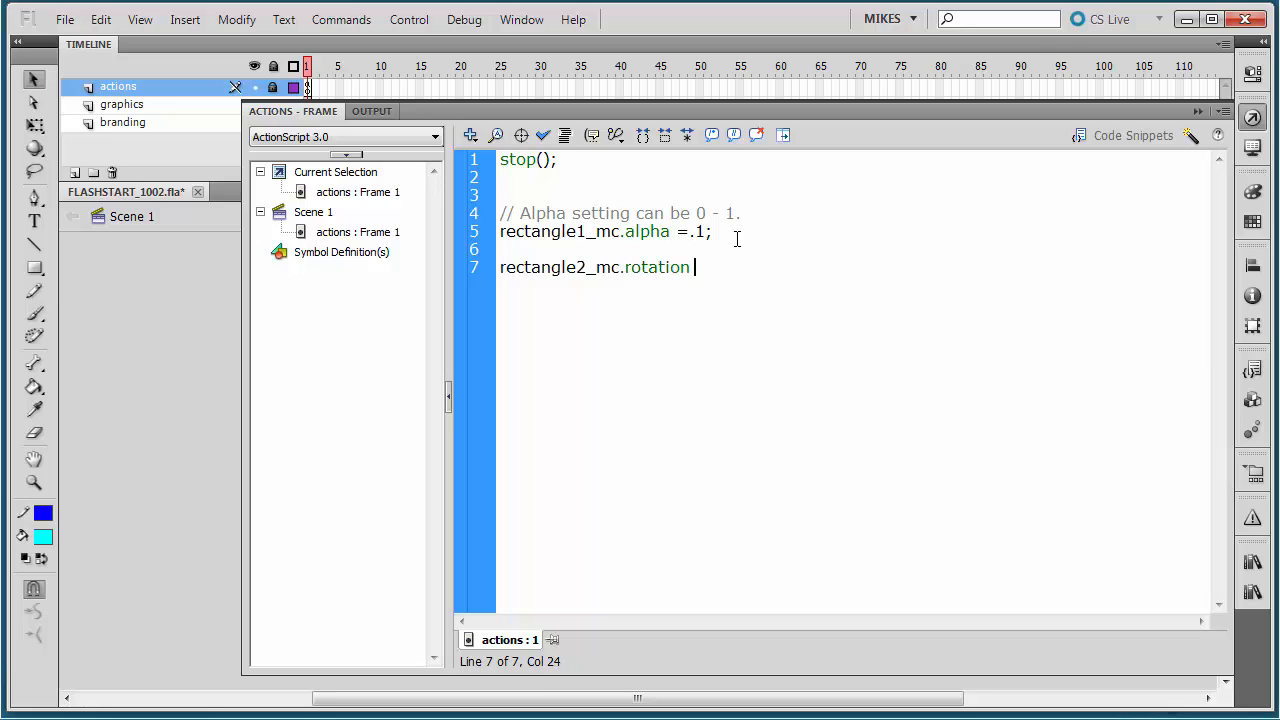
pyautogui.write('=')
pyautogui.write('90;')
pyautogui.click(64, 19)
pyautogui.click(96, 181)
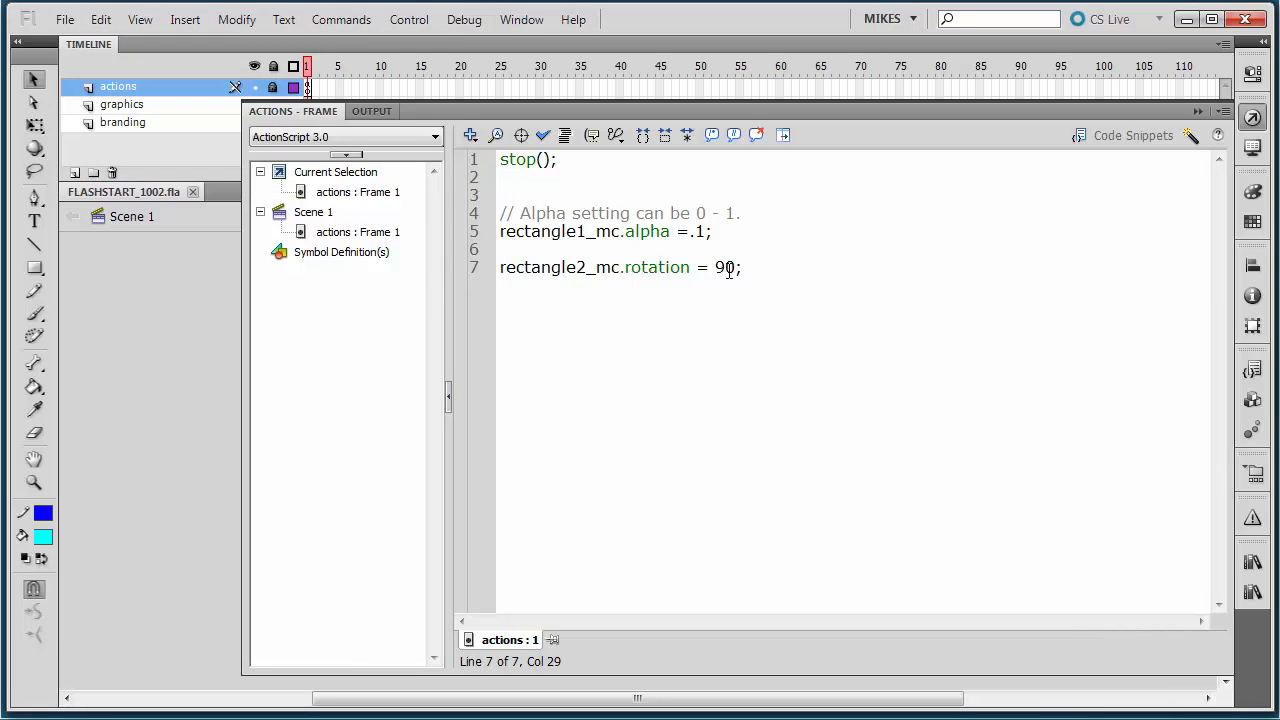
# Step: Set the rotation of rectangle2_mc to 45 in the frame script and save the document
pyautogui.click(727, 268)
pyautogui.click(737, 268)
pyautogui.press('BackSpace')
pyautogui.press('BackSpace')
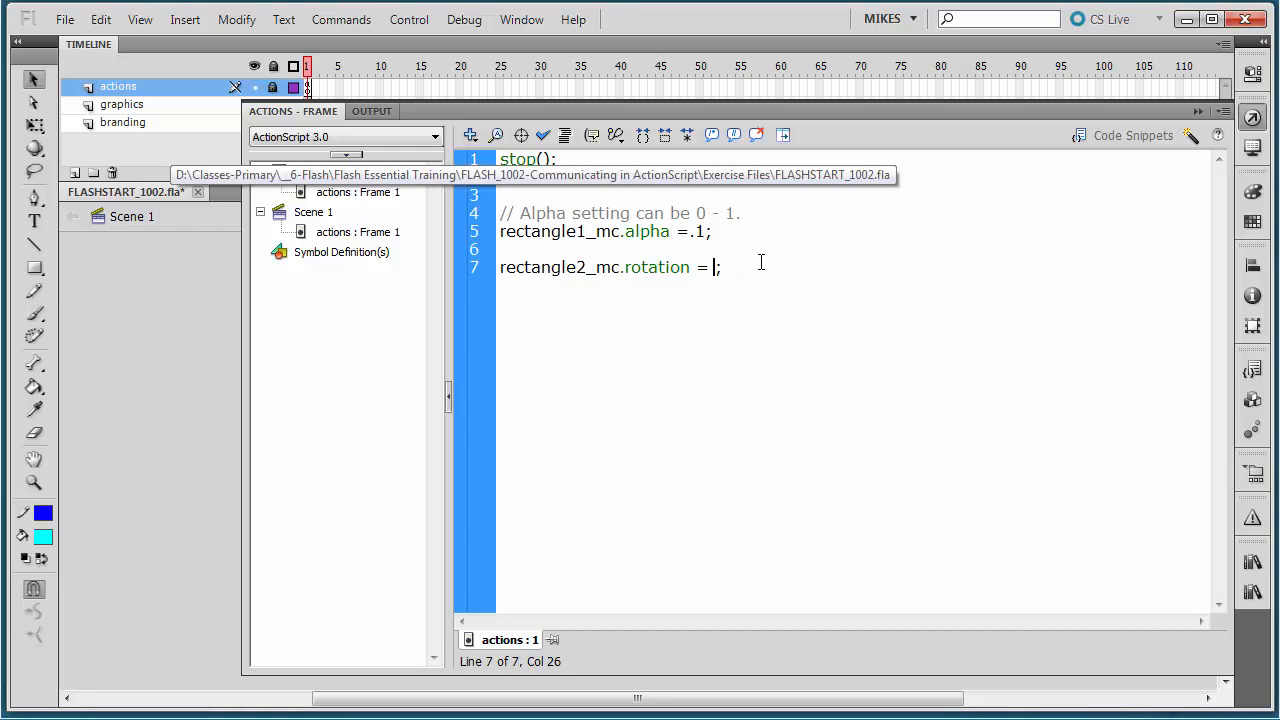
pyautogui.write('45')
pyautogui.click(66, 22)
pyautogui.click(90, 181)
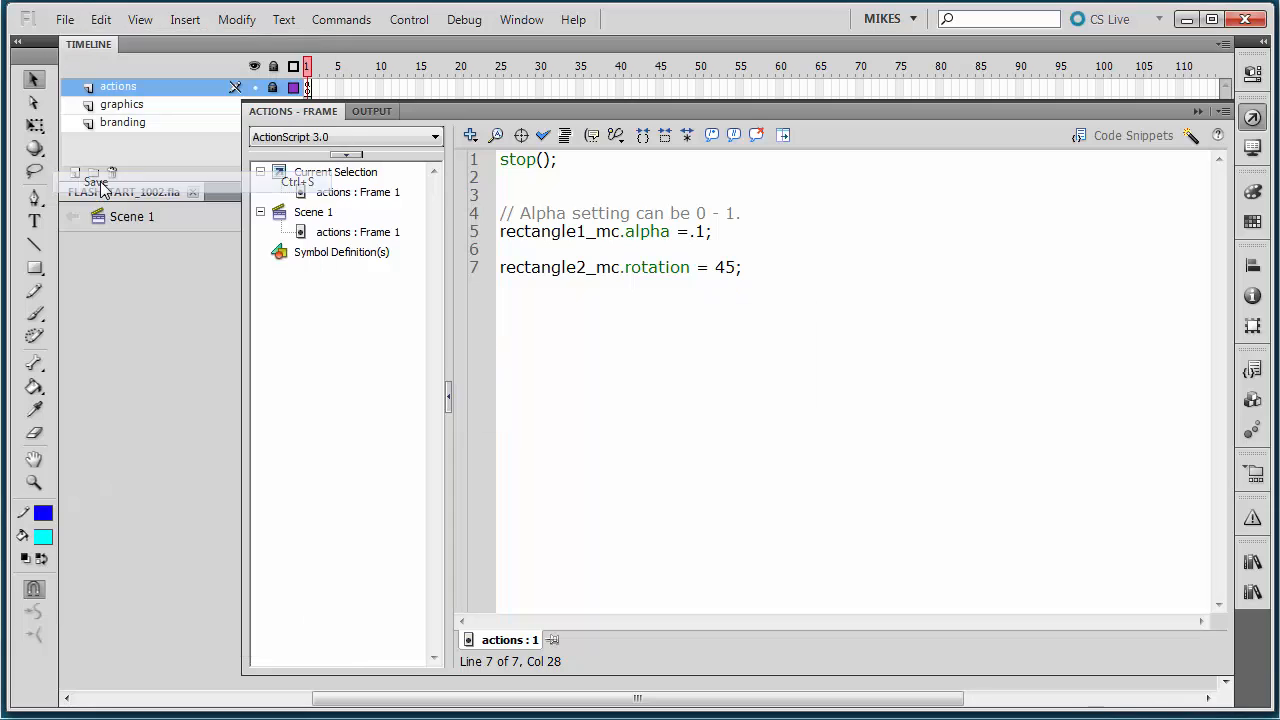
# Step: Test the movie, compare the previewed rectangle2_mc with its rotation code and the stage, and close the preview
pyautogui.click(1198, 111)
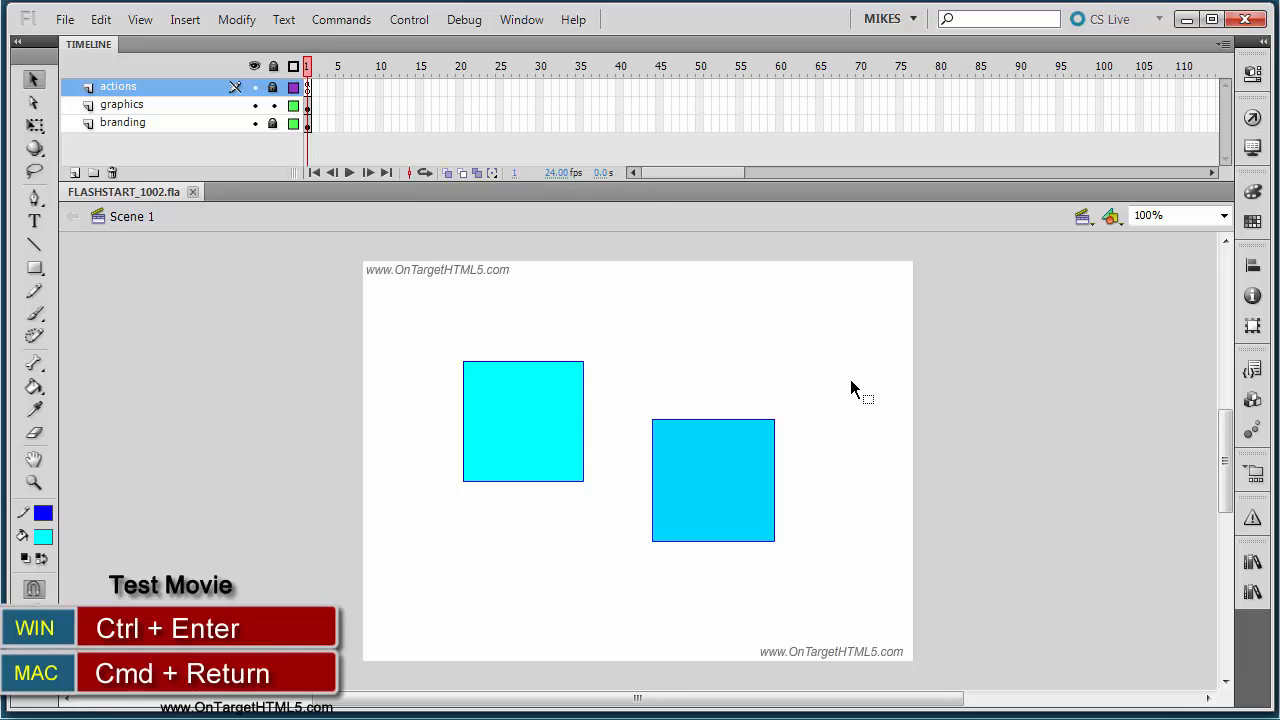
pyautogui.hotkey('ctrl', 'Return')
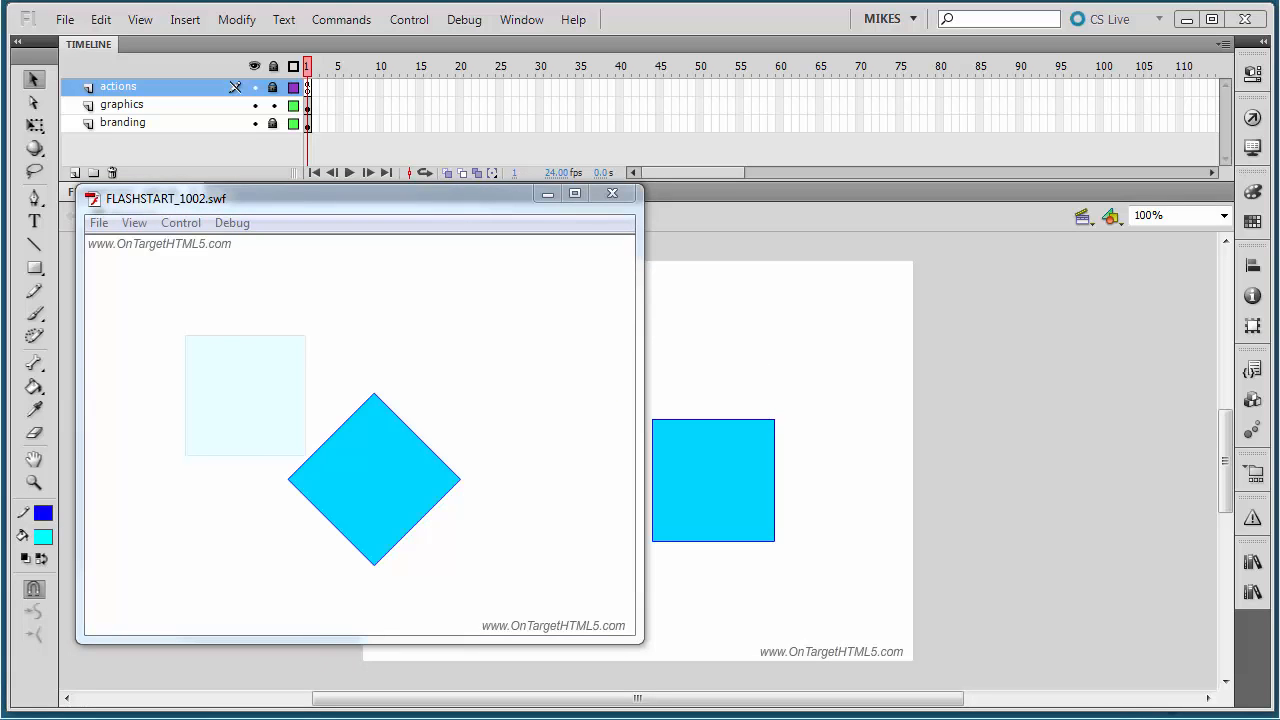
pyautogui.click(370, 483)
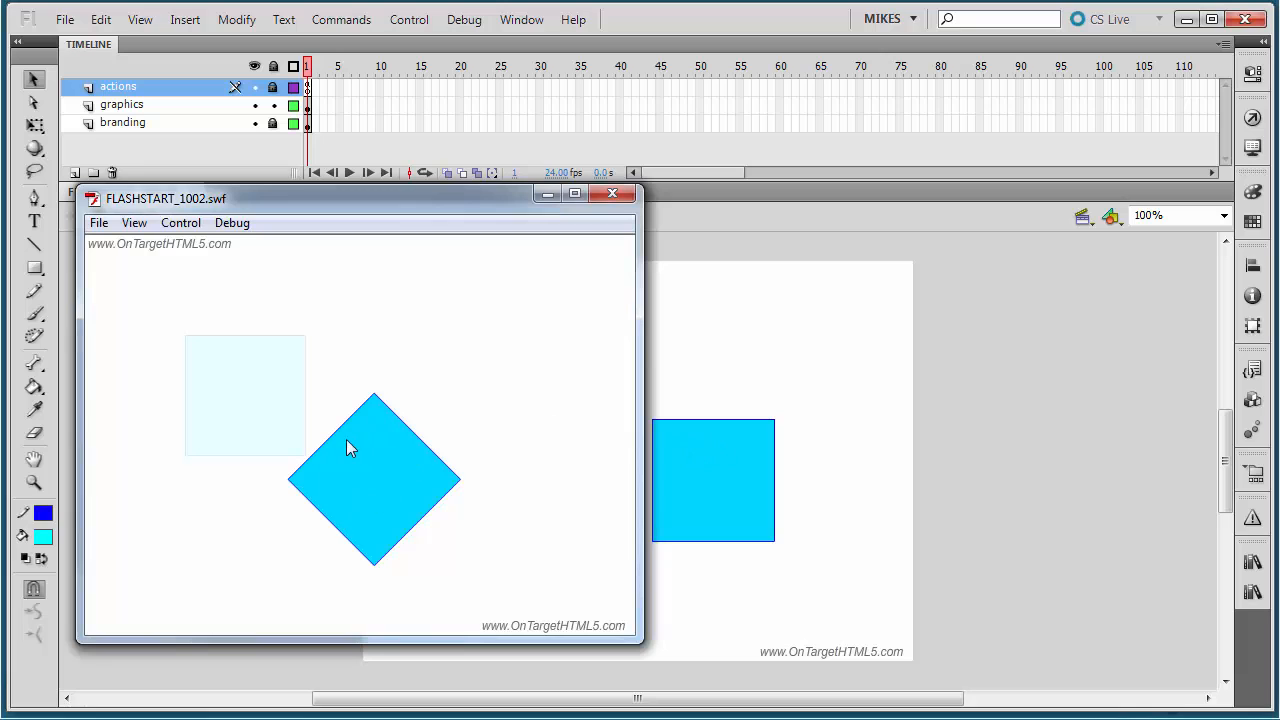
pyautogui.click(1252, 117)
pyautogui.click(768, 265)
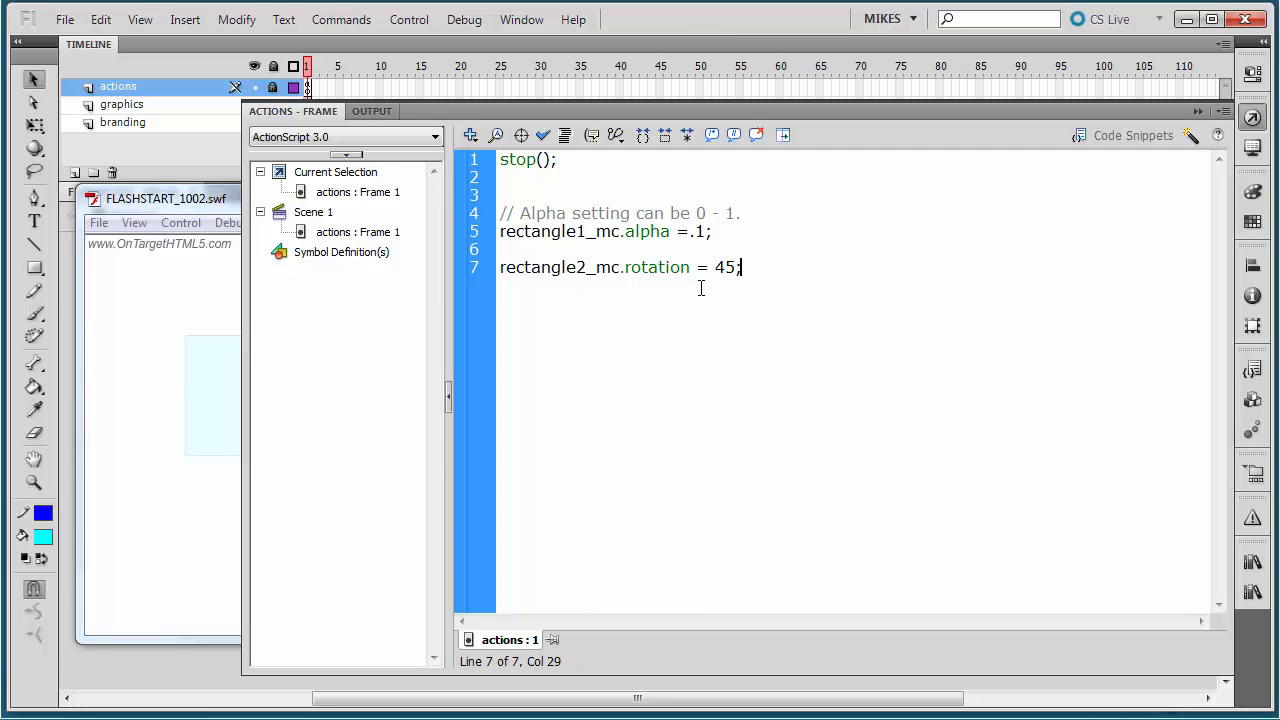
pyautogui.click(1198, 111)
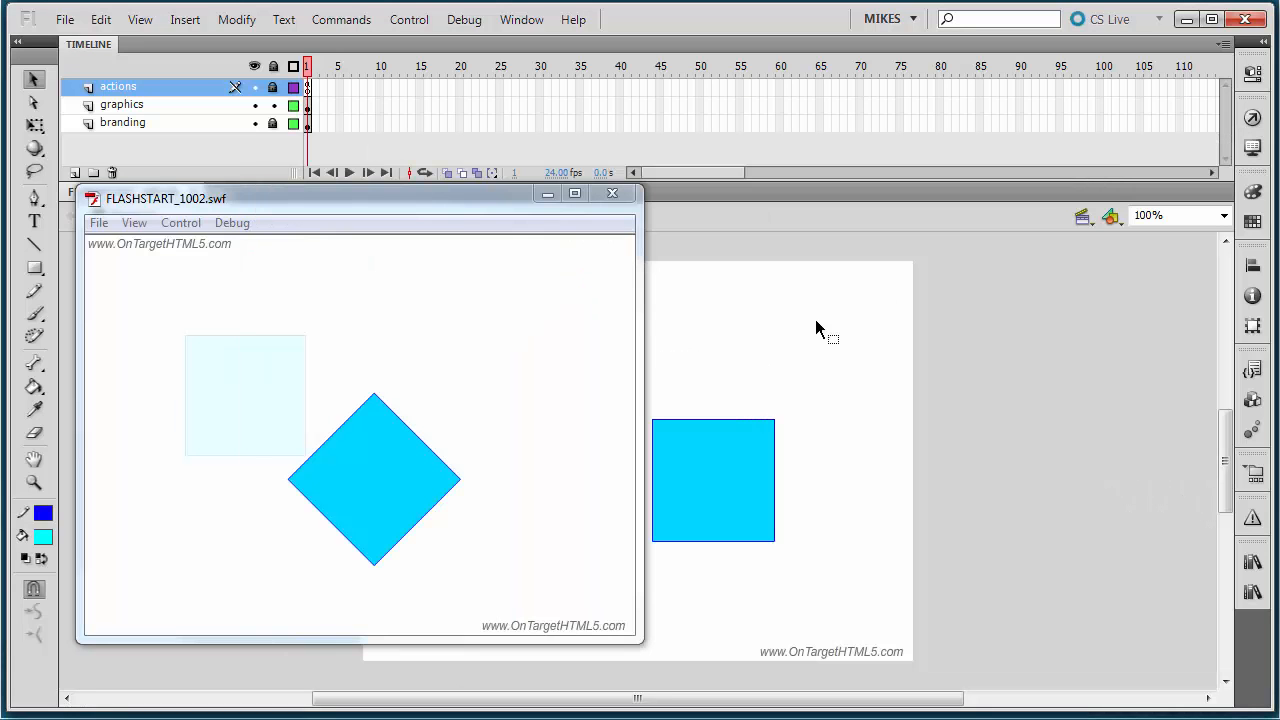
pyautogui.moveTo(448, 202); pyautogui.dragTo(698, 123)
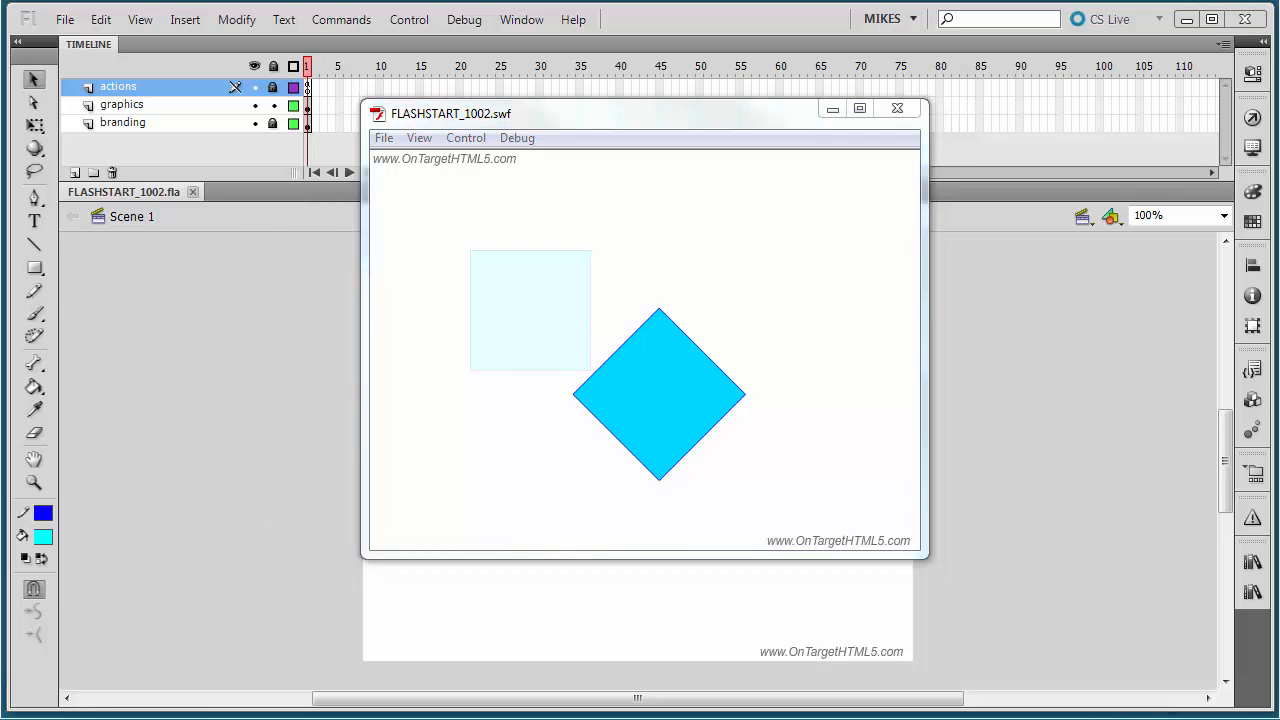
pyautogui.click(896, 110)
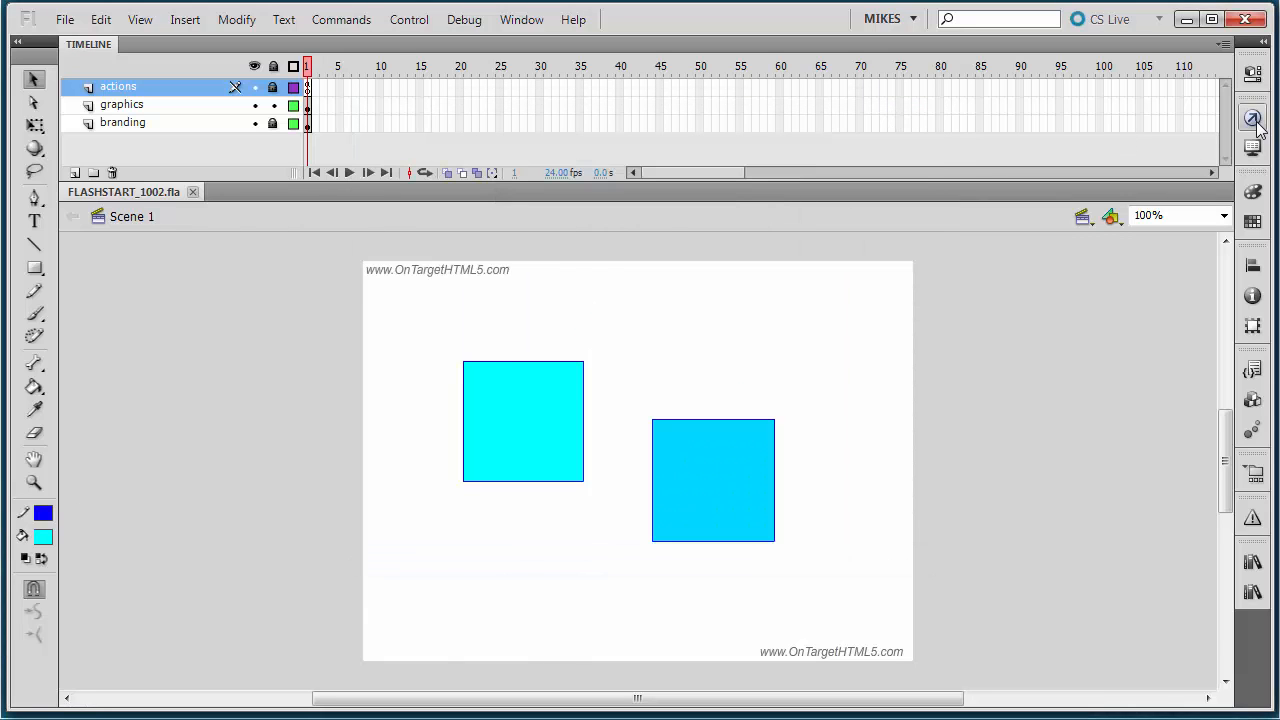
# Step: Add the statement rectangle2_mc.buttonMode = true; on line 8 of the frame script and save the document
pyautogui.click(1253, 120)
pyautogui.press('Return')
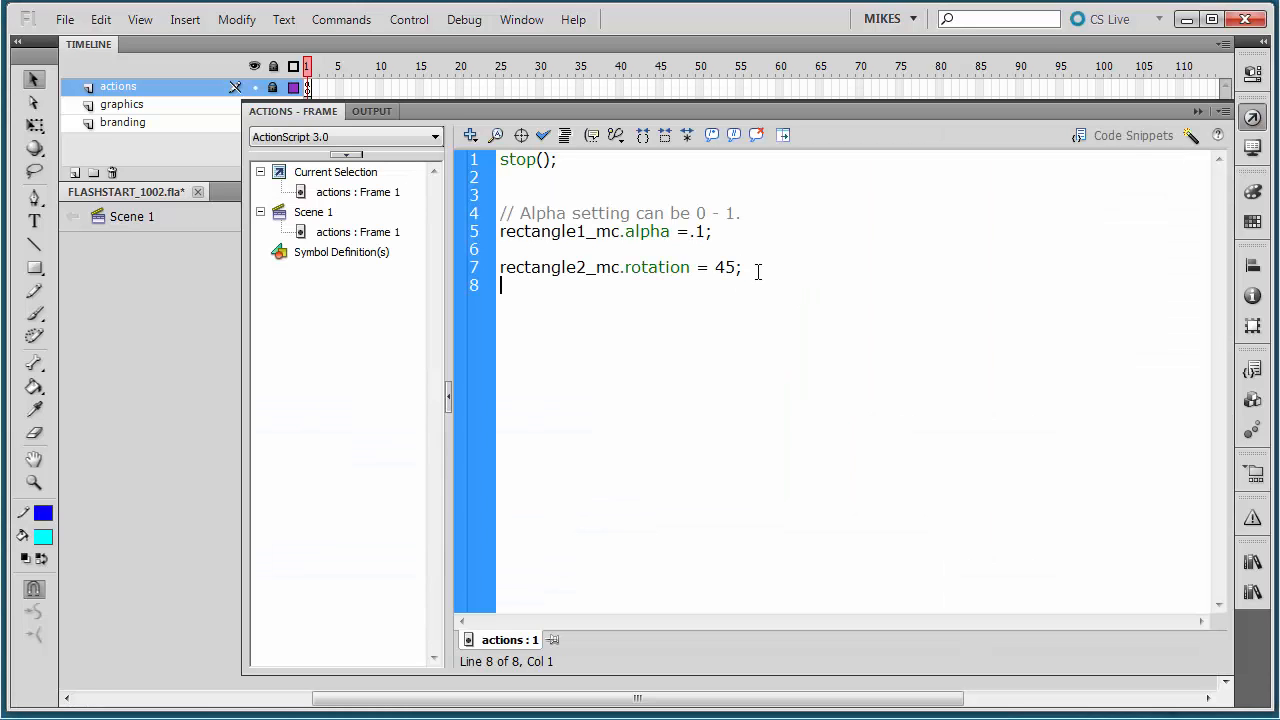
pyautogui.write('rectangle_mc')
pyautogui.press('Left')
pyautogui.press('Left')
pyautogui.press('Left')
pyautogui.write('2')
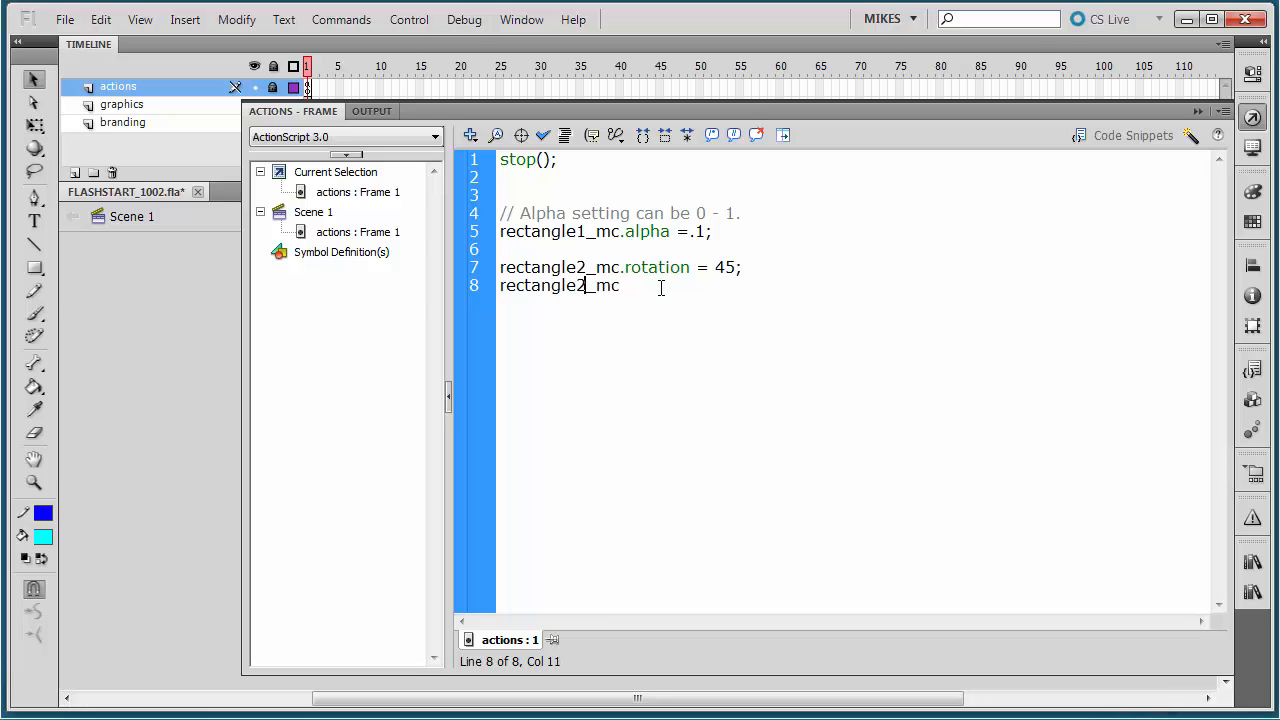
pyautogui.click(652, 290)
pyautogui.write('.buttonMc')
pyautogui.write('de ')
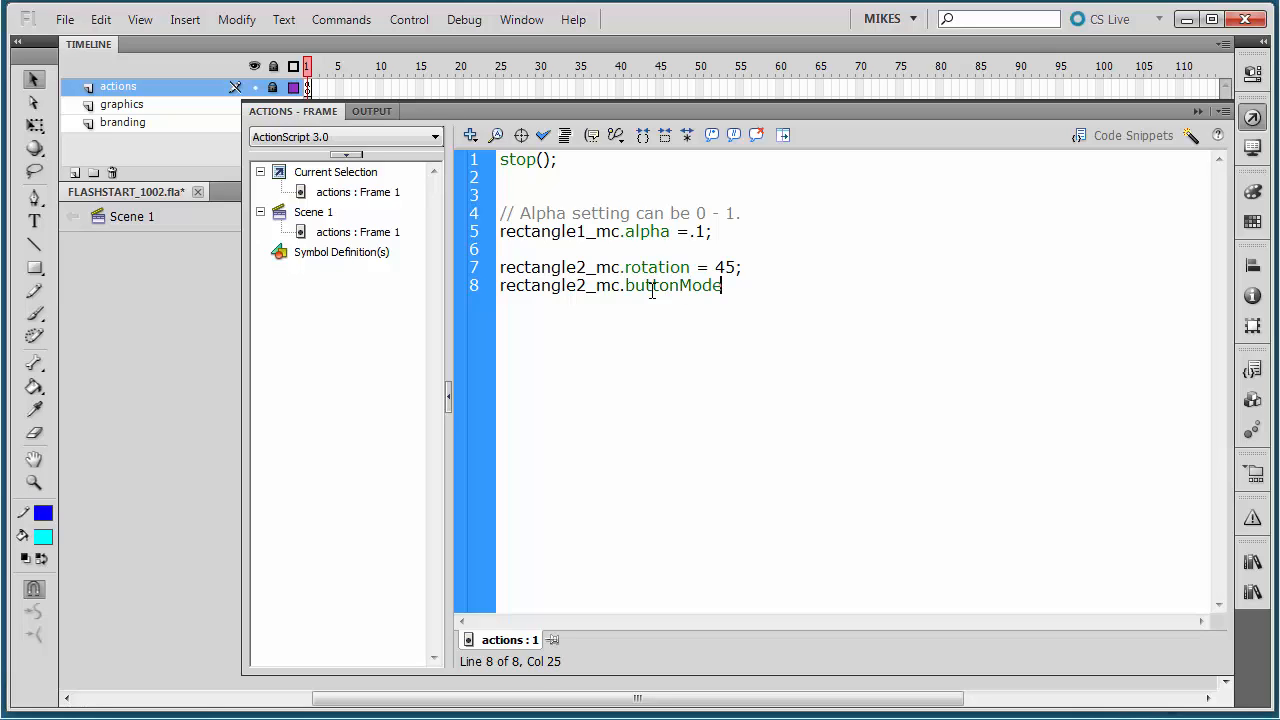
pyautogui.write('= true;')
pyautogui.click(64, 19)
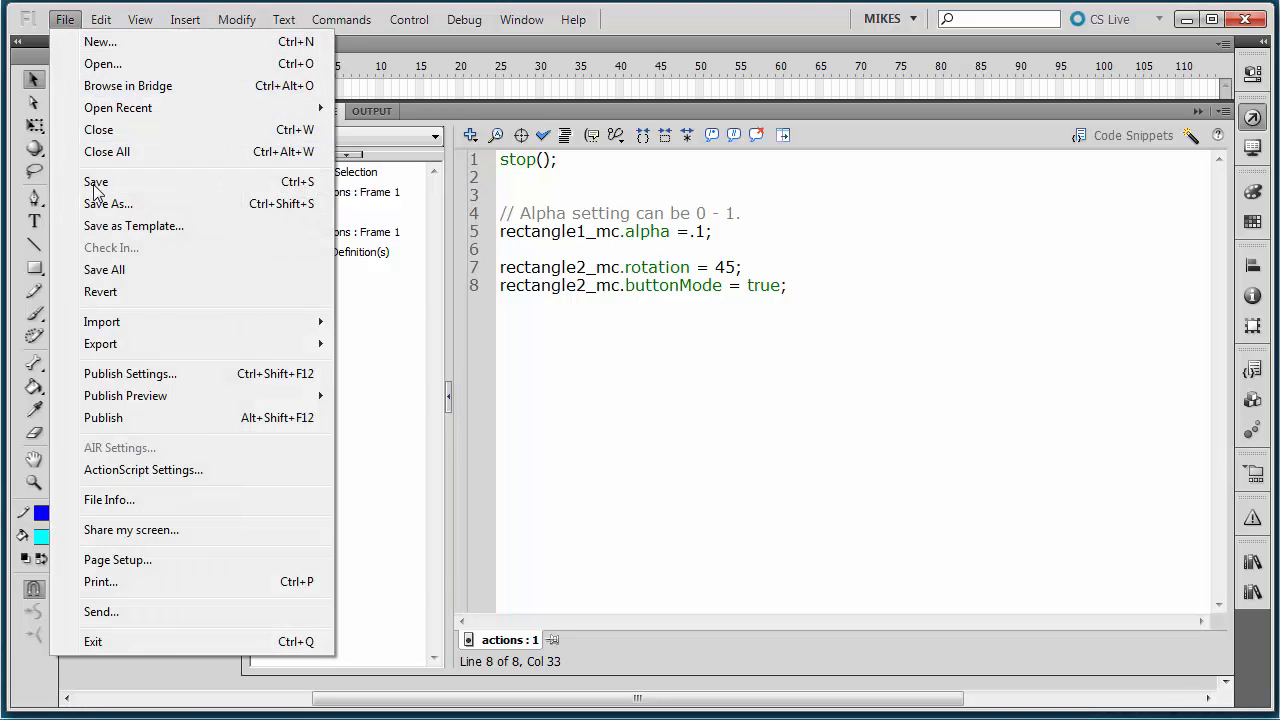
pyautogui.click(96, 182)
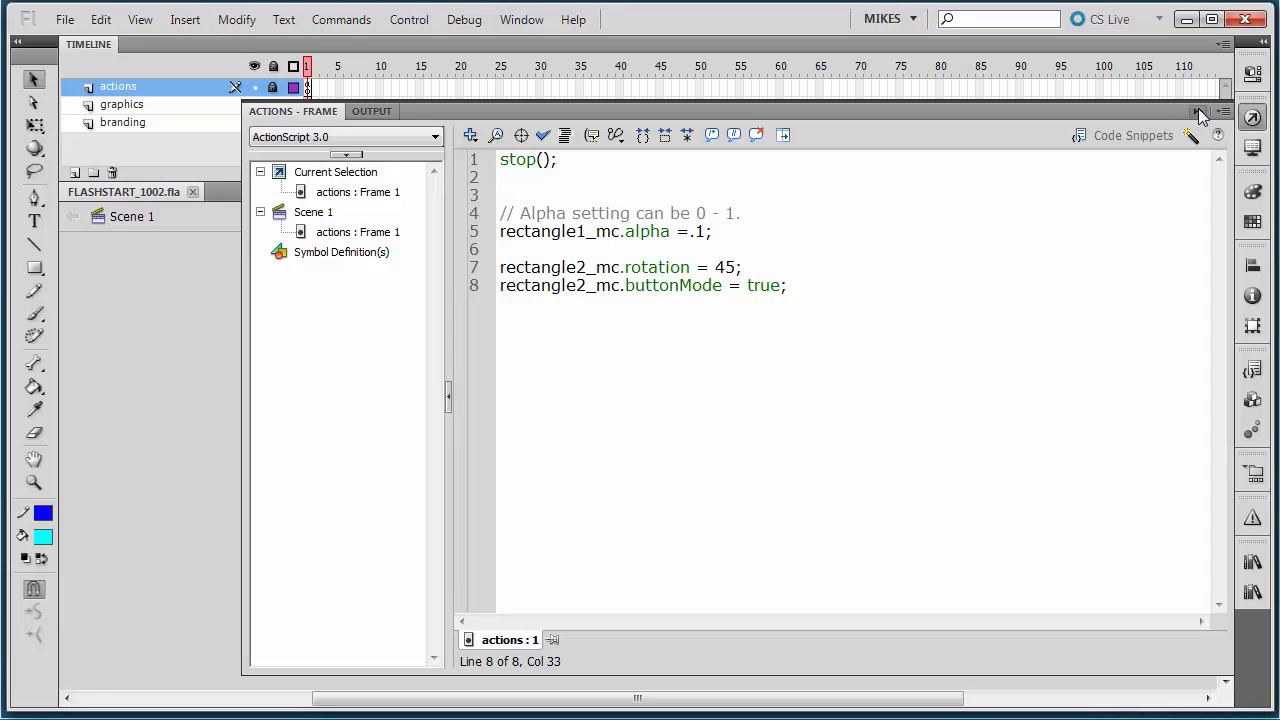
# Step: Test the movie, check the pointer's behaviour over the previewed rectangle2_mc, and close the preview
pyautogui.click(1197, 111)
pyautogui.hotkey('ctrl', 'Return')
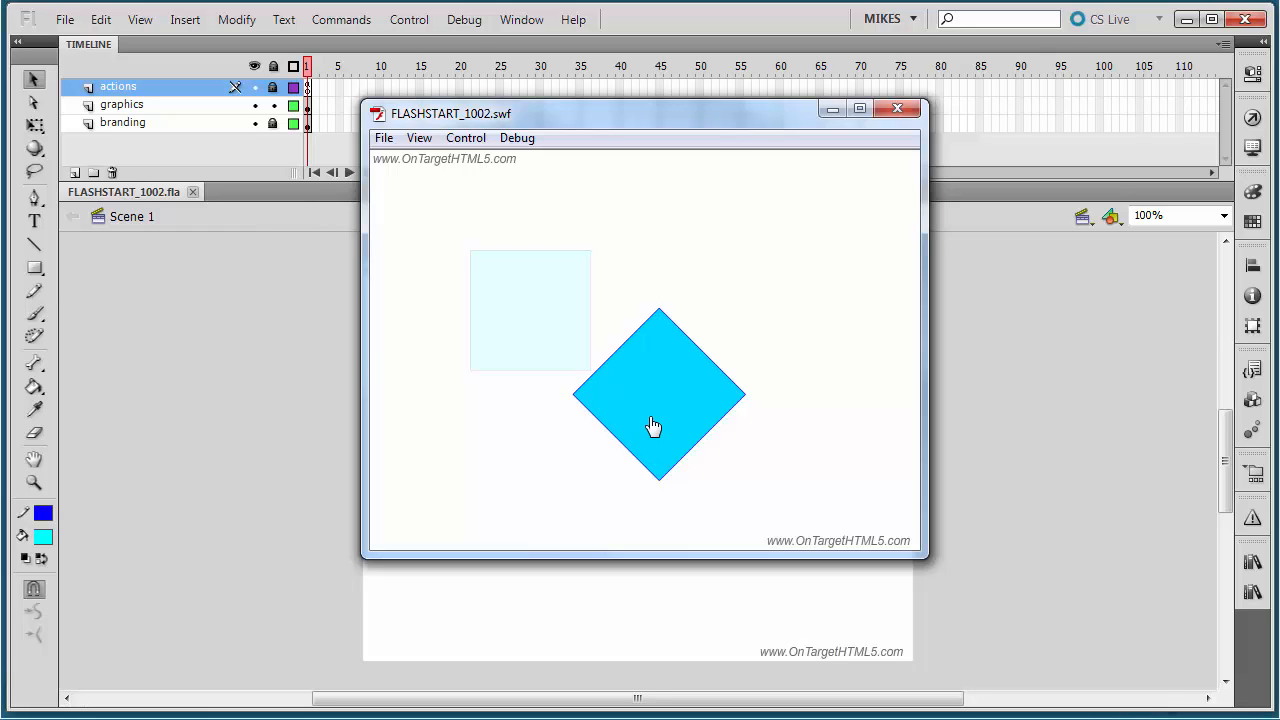
pyautogui.click(895, 108)
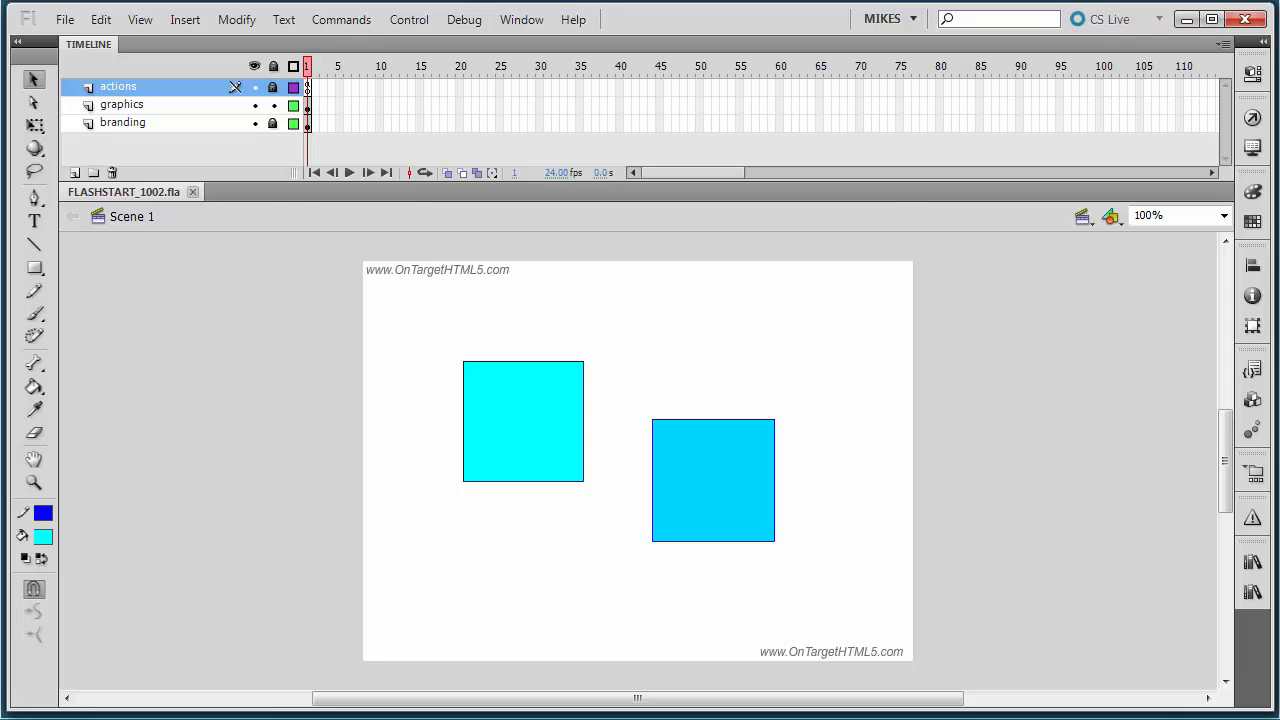
# Step: Look up the alpha property from line 5 of the frame script in the ActionScript 3.0 reference, checking its valid values
pyautogui.click(1252, 117)
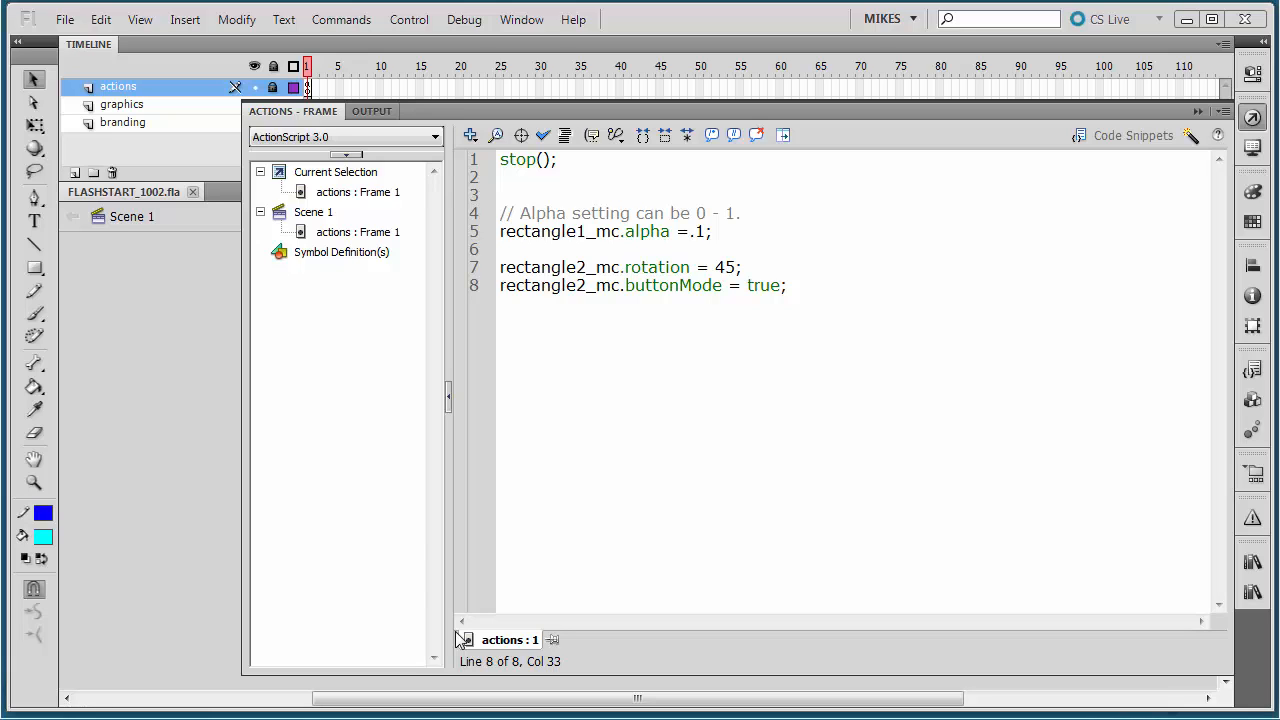
pyautogui.doubleClick(648, 232)
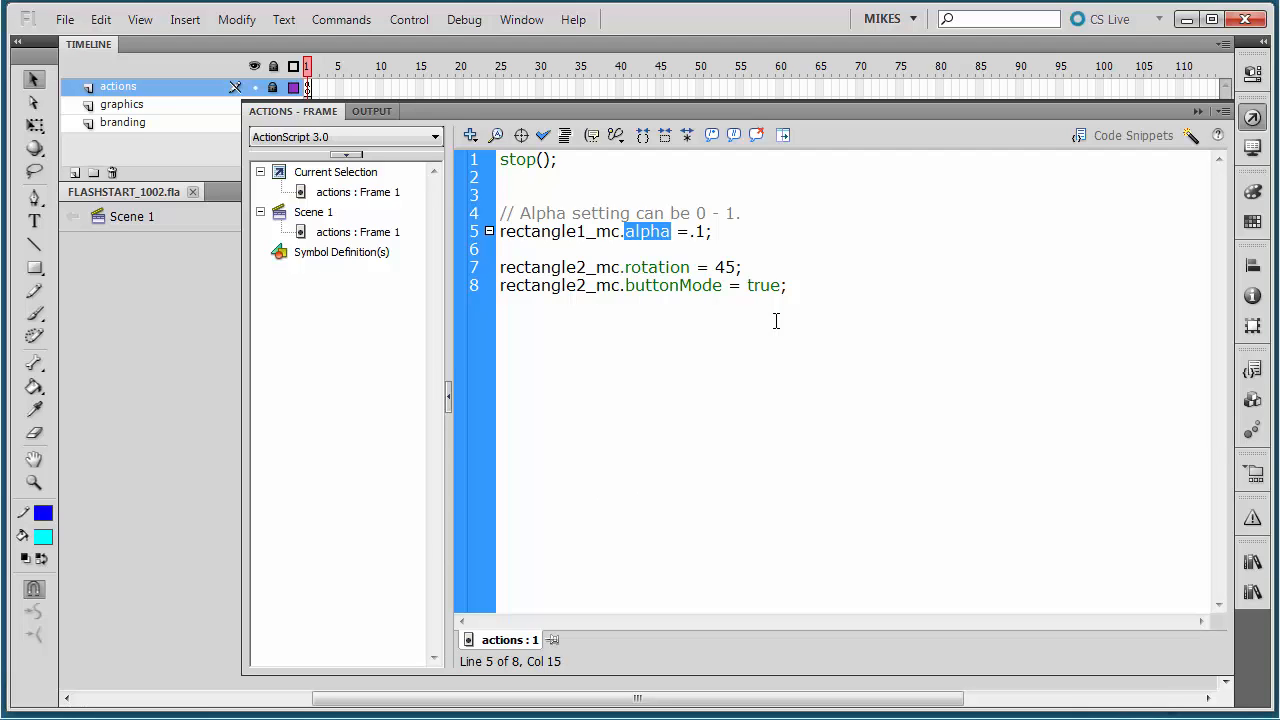
pyautogui.press('F1')
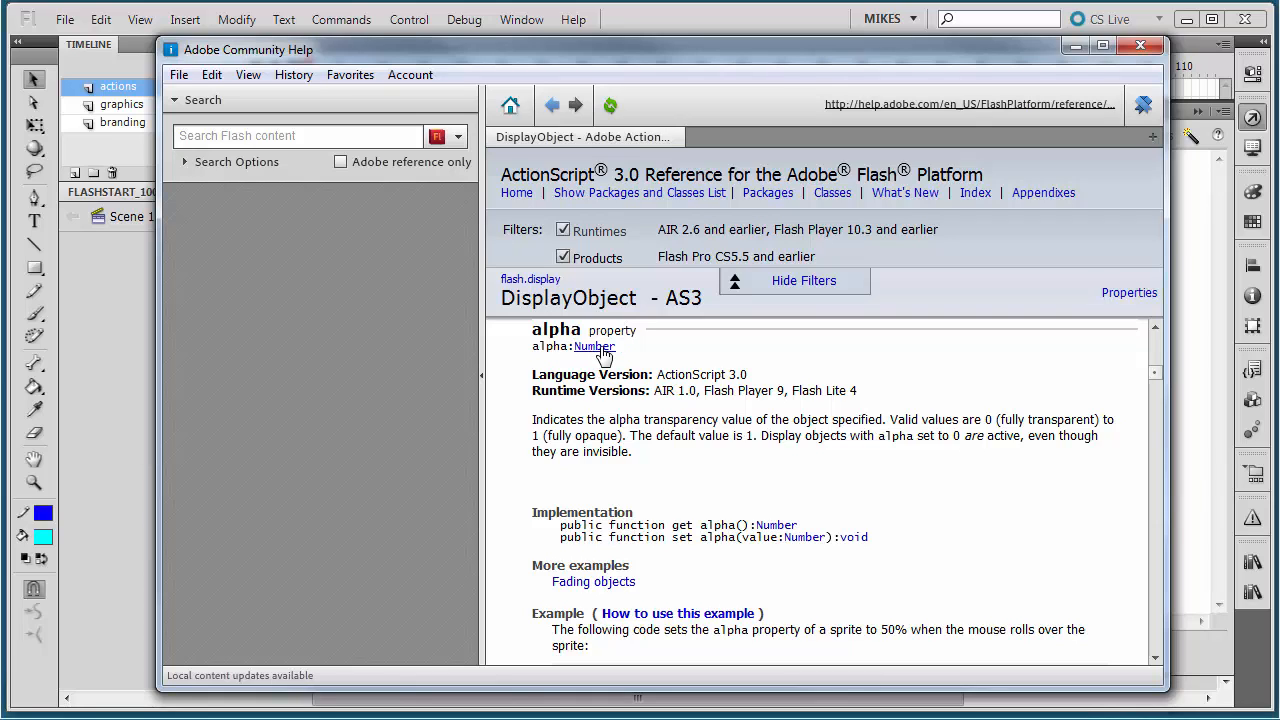
pyautogui.click(1071, 47)
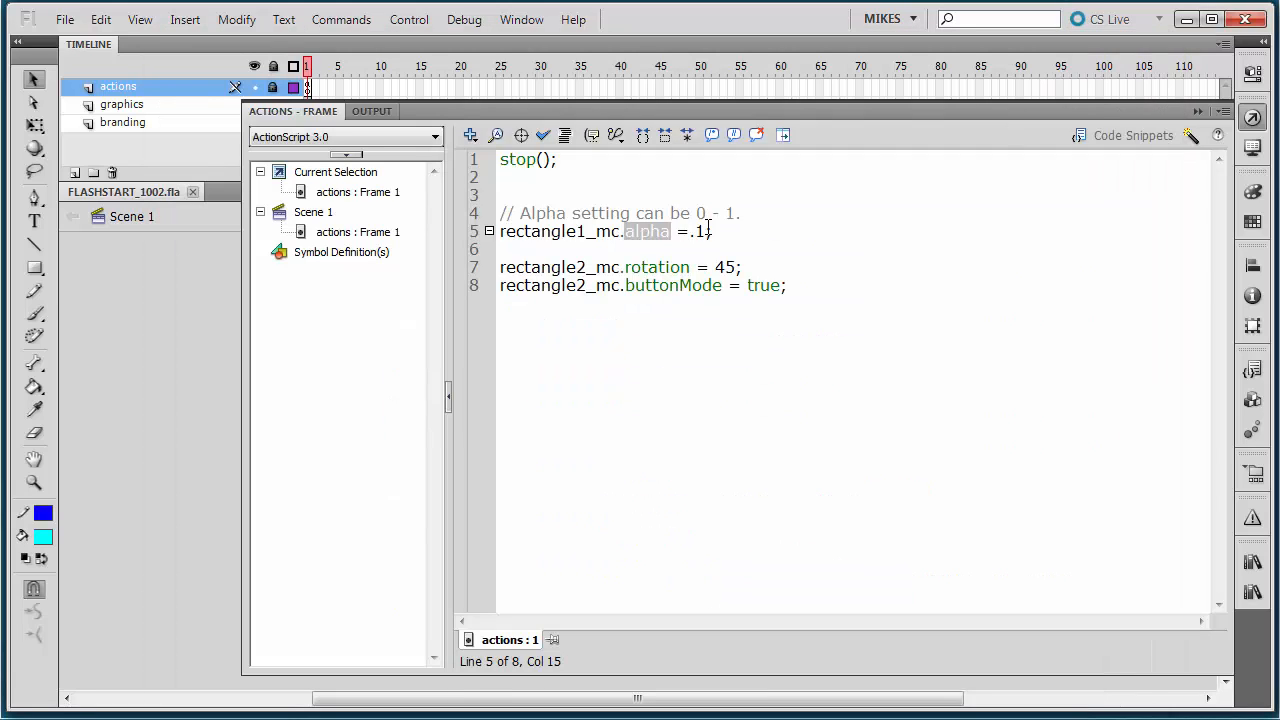
pyautogui.moveTo(708, 231); pyautogui.dragTo(689, 231)
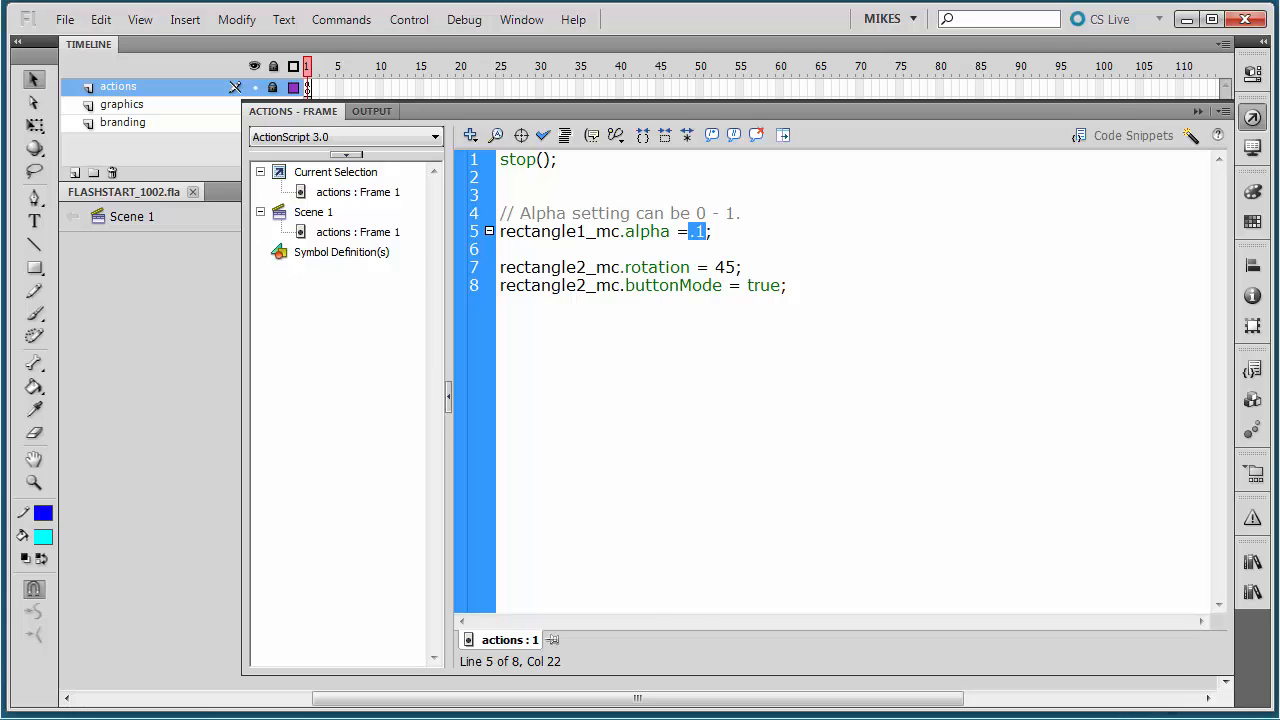
pyautogui.press('F1')
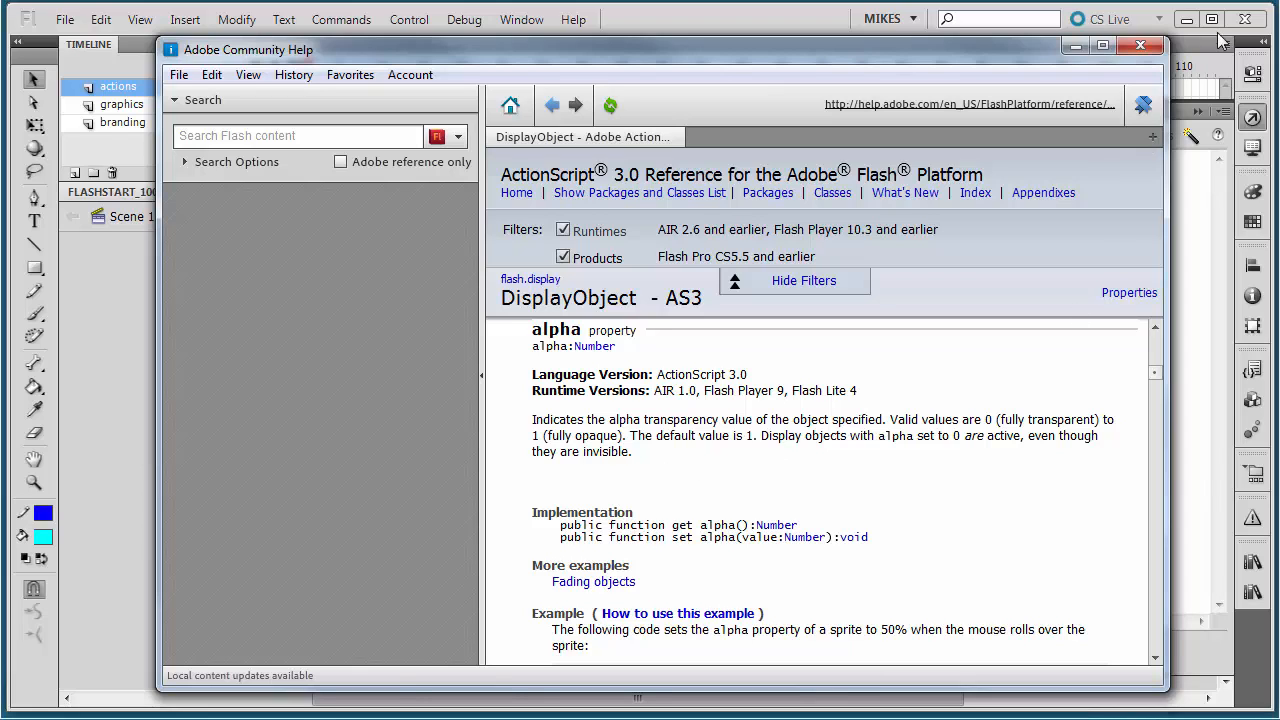
pyautogui.click(1136, 45)
# Step: Look up the buttonMode property from line 8 in the ActionScript 3.0 reference, read its description and example, and close the help
pyautogui.doubleClick(668, 285)
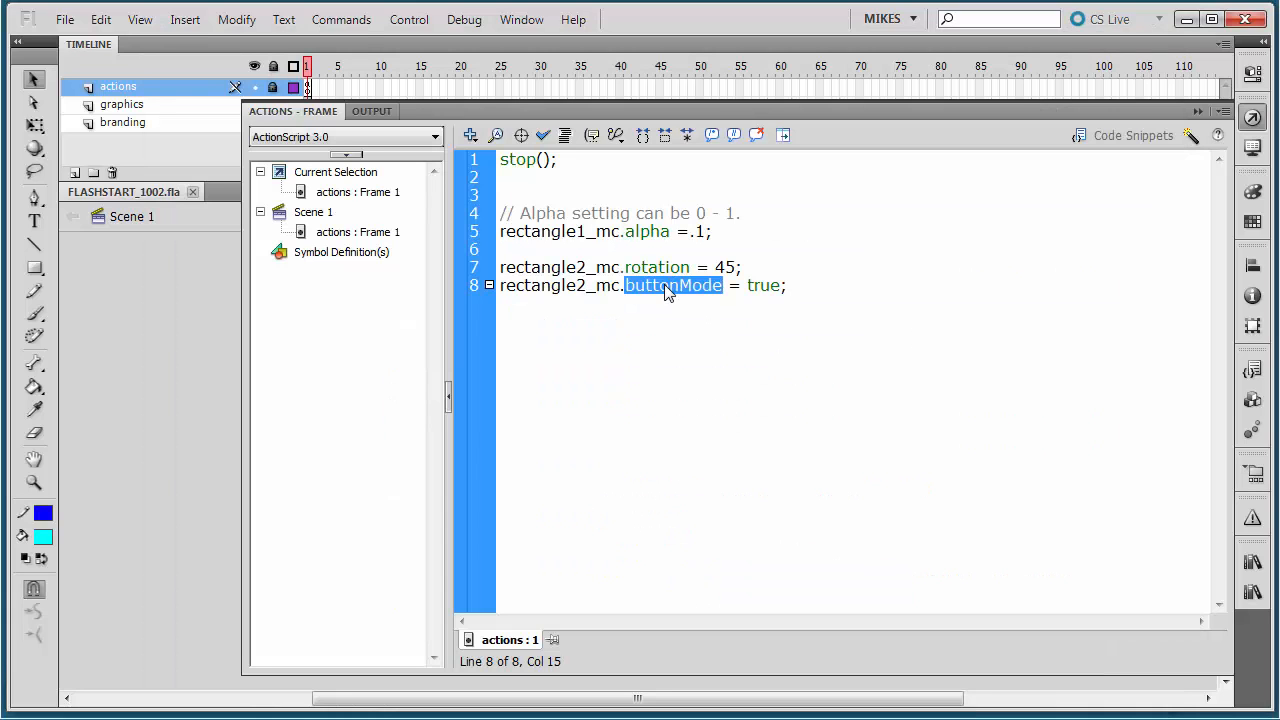
pyautogui.press('F1')
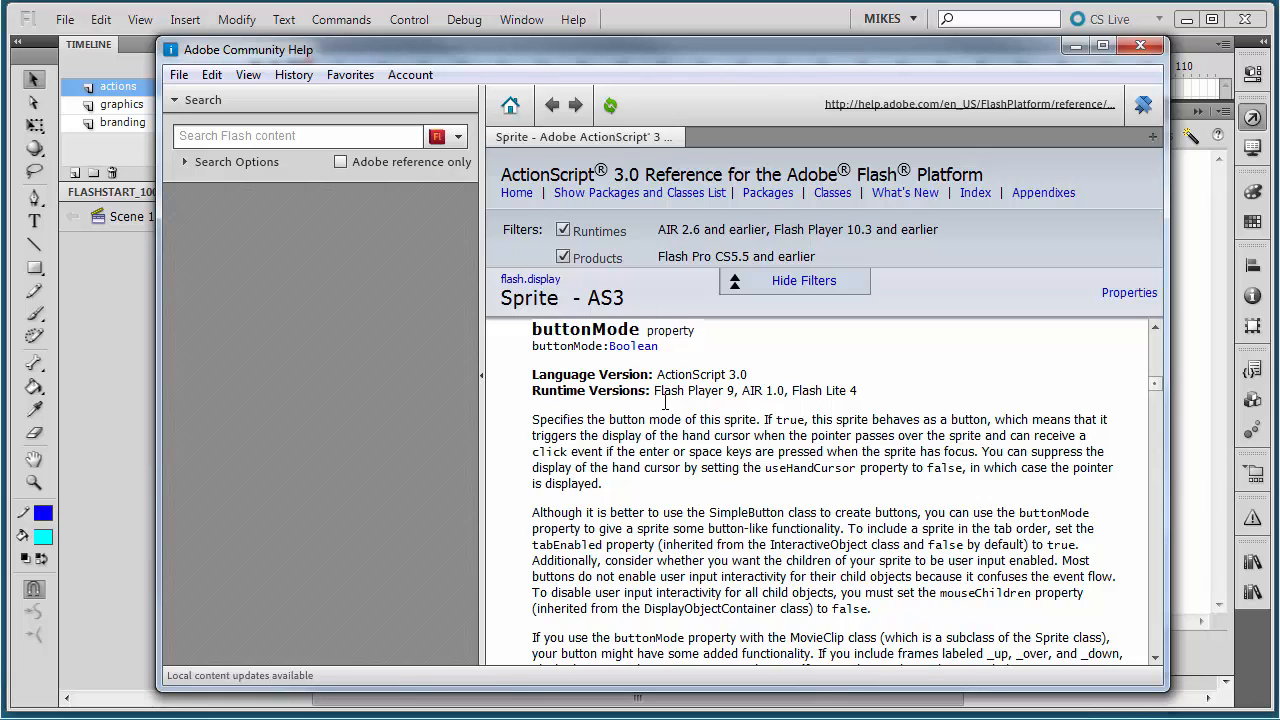
pyautogui.scroll(-5, 665, 400)
pyautogui.scroll(-3, 659, 425)
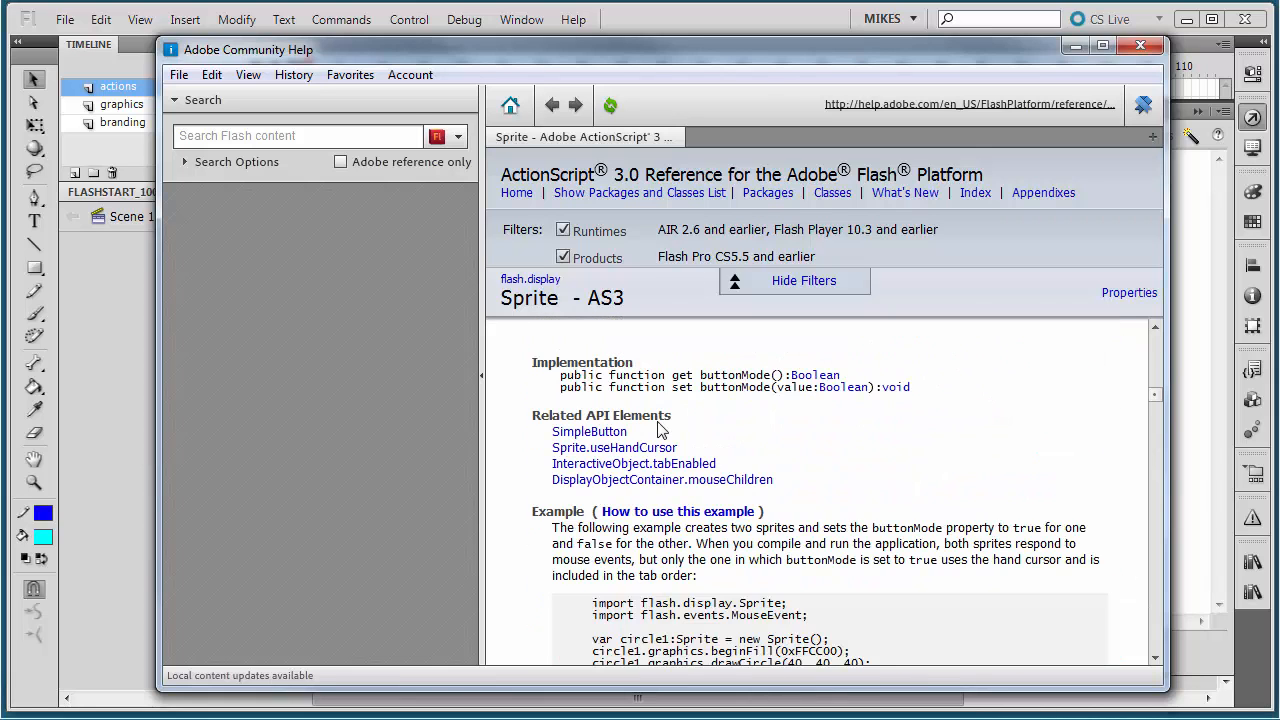
pyautogui.scroll(-1, 659, 428)
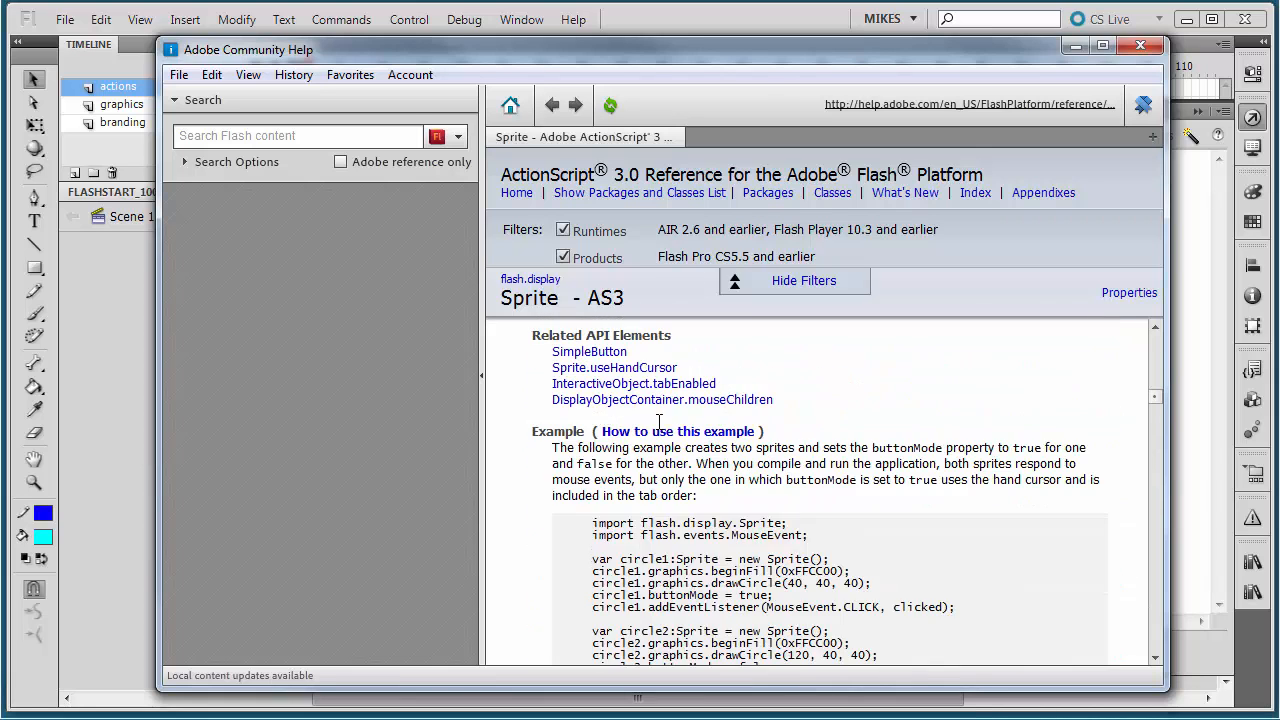
pyautogui.scroll(6, 659, 428)
pyautogui.scroll(15, 659, 428)
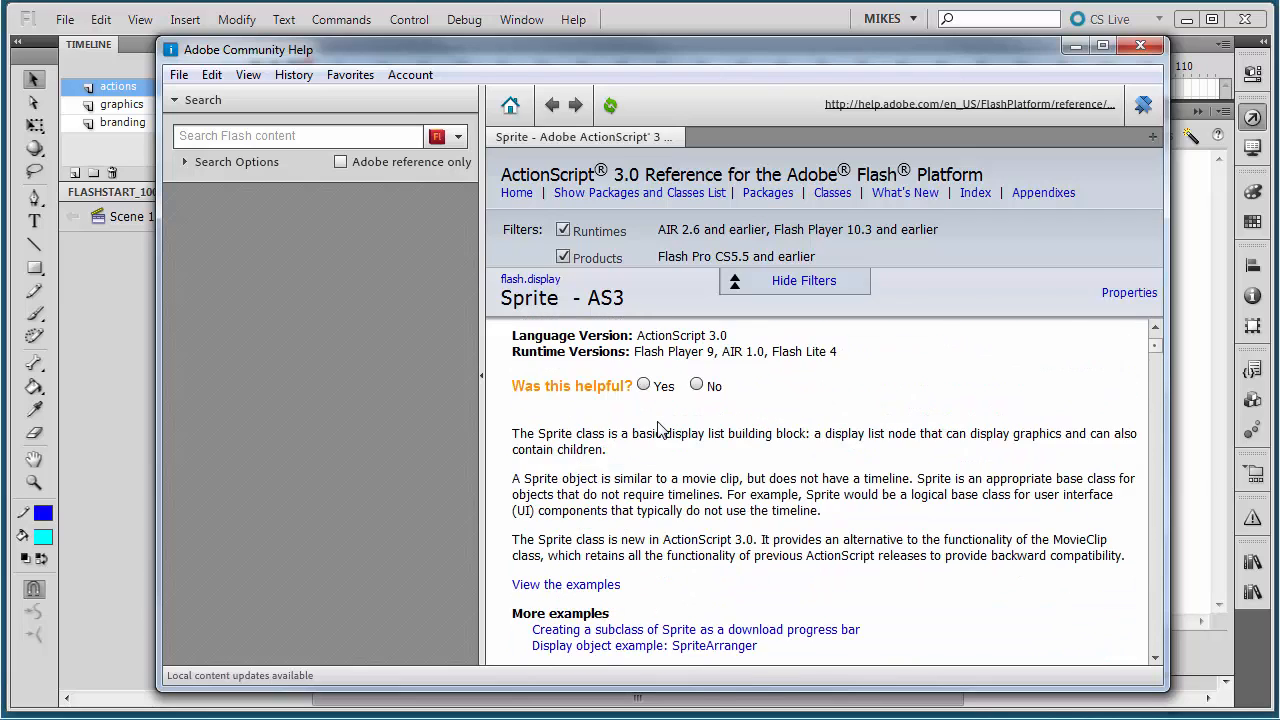
pyautogui.click(1140, 45)
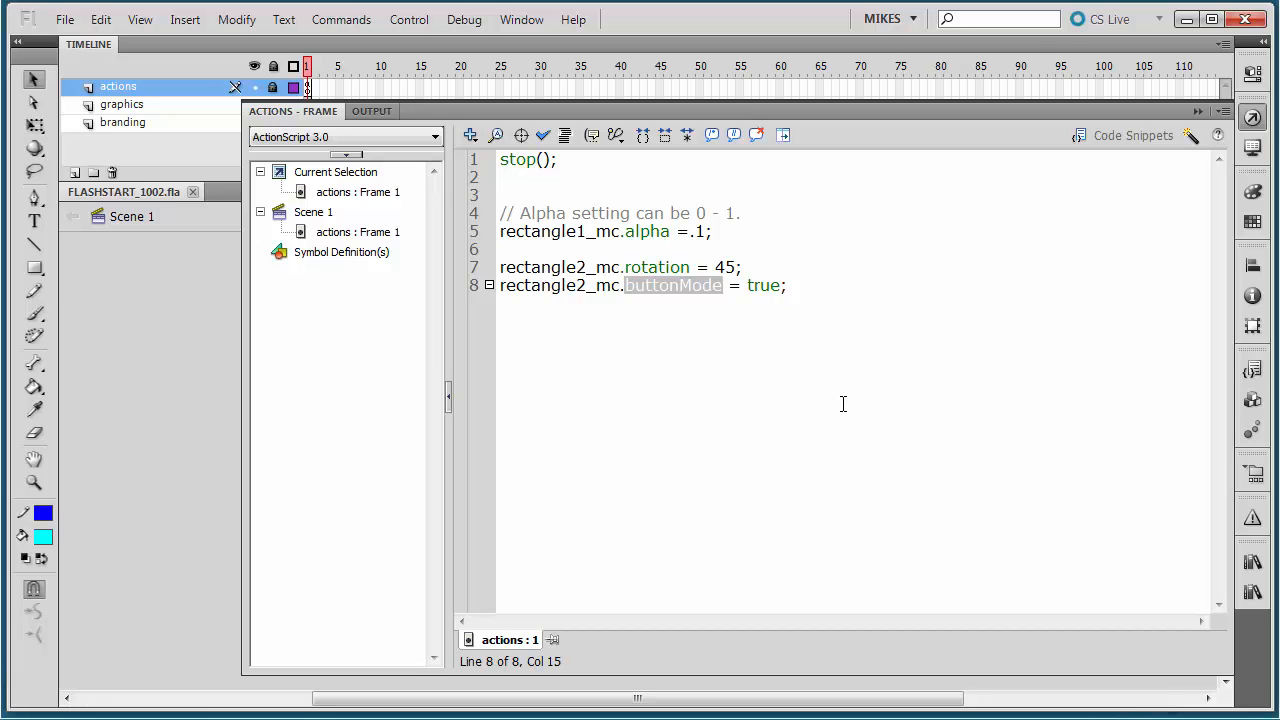
# Step: Look up the rotation property from line 7 in the ActionScript 3.0 reference and return to the frame script
pyautogui.doubleClick(652, 233)
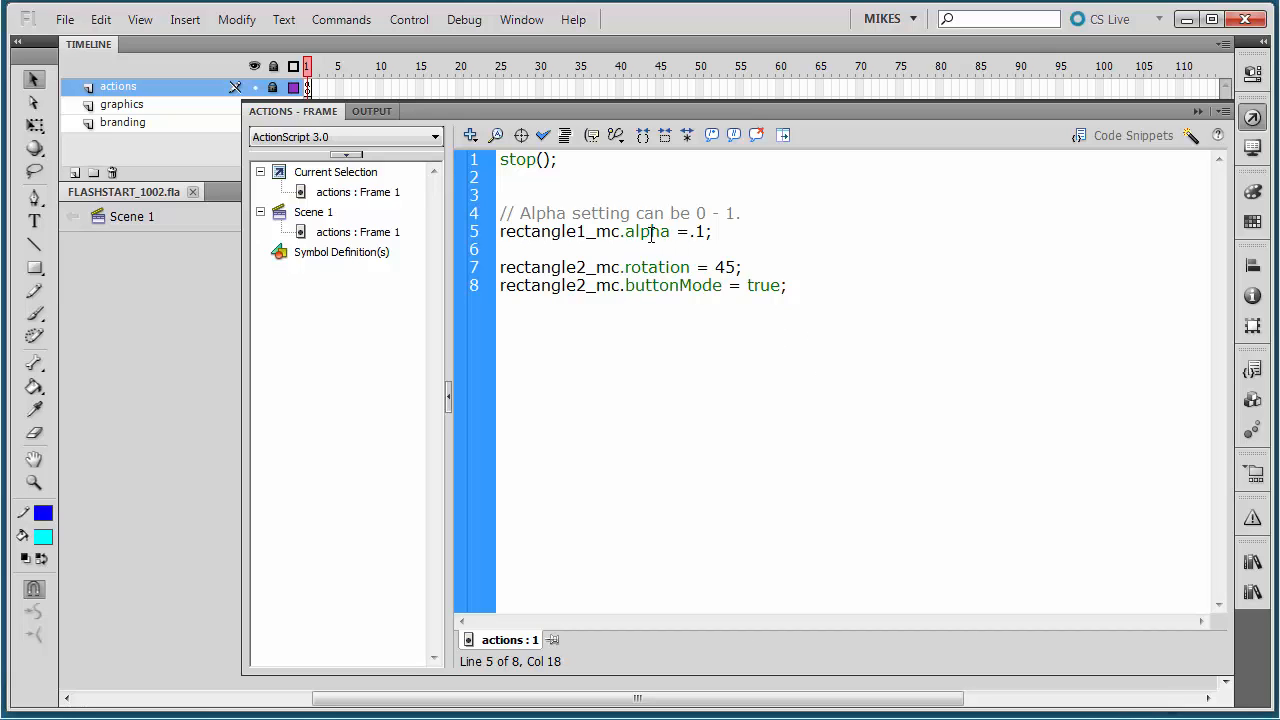
pyautogui.doubleClick(677, 276)
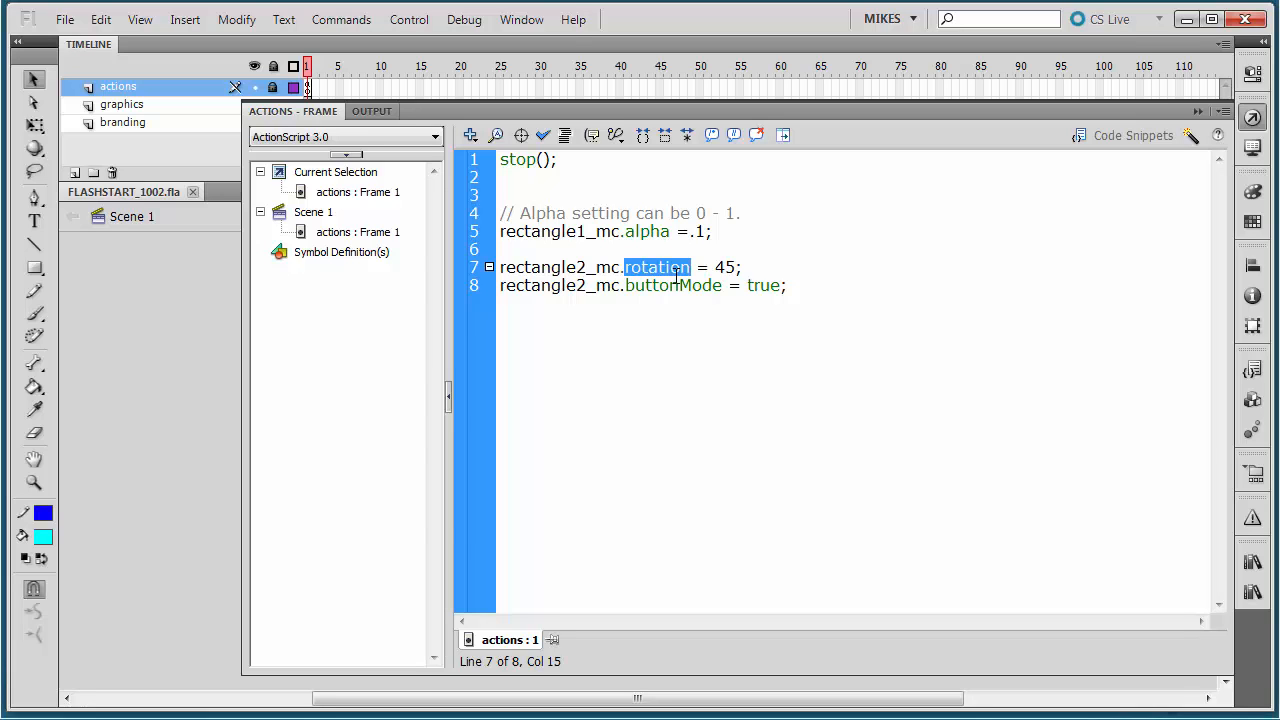
pyautogui.press('F1')
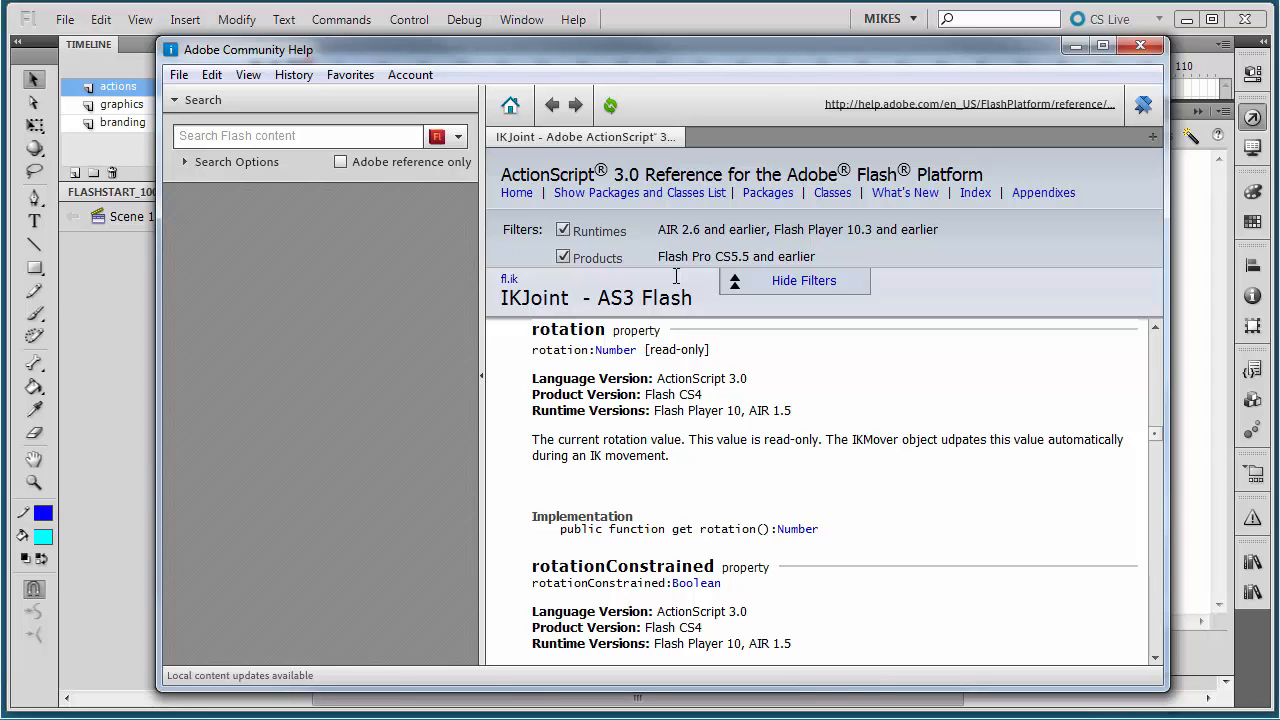
pyautogui.click(1075, 46)
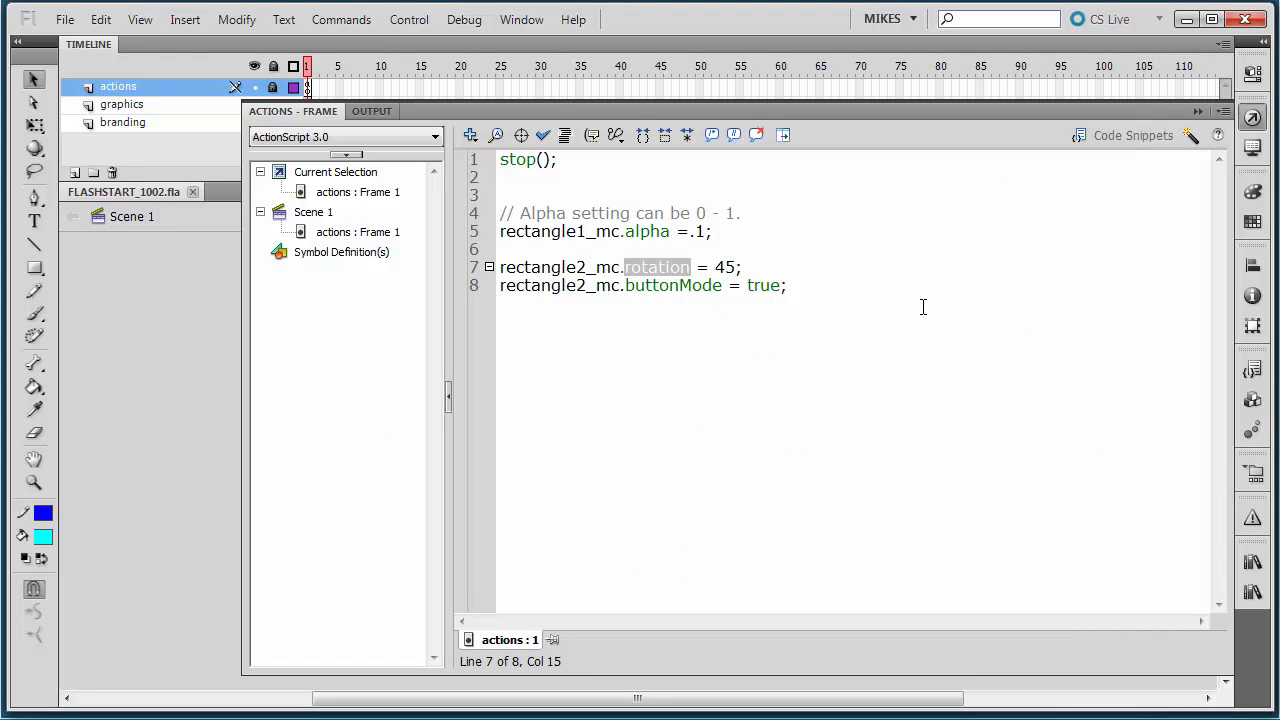
pyautogui.click(923, 307)
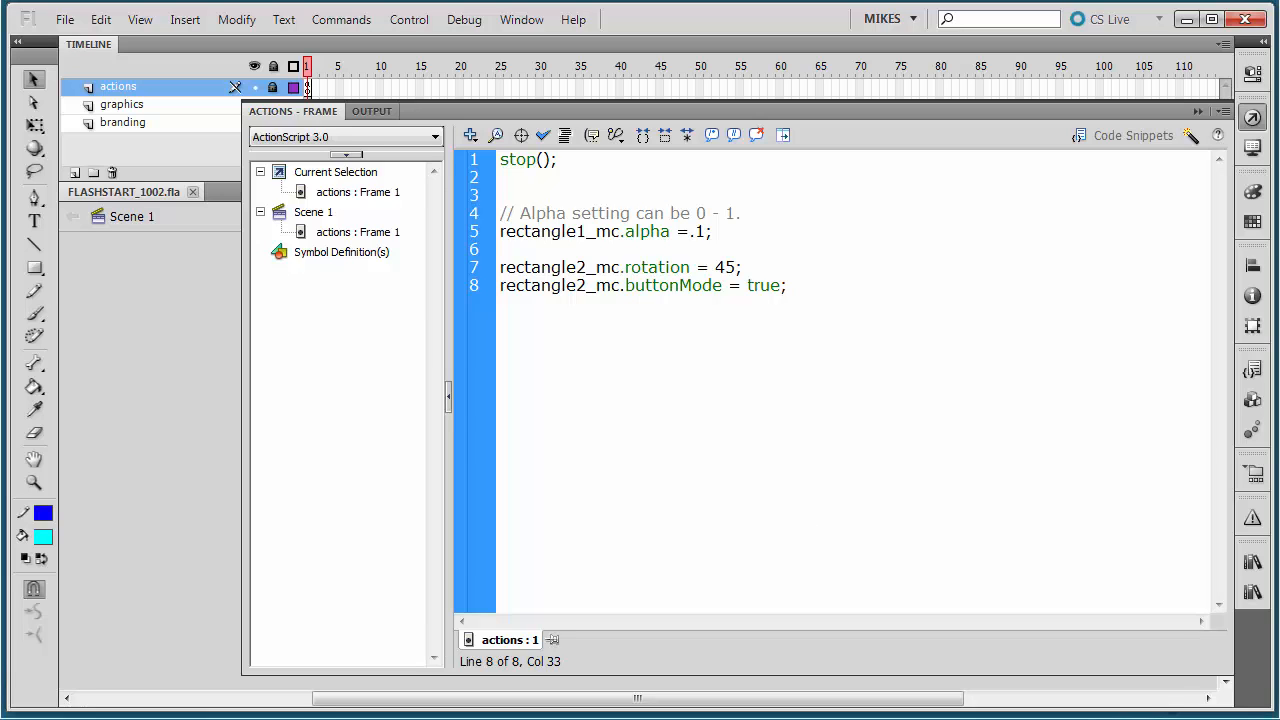
pyautogui.click(1187, 20)
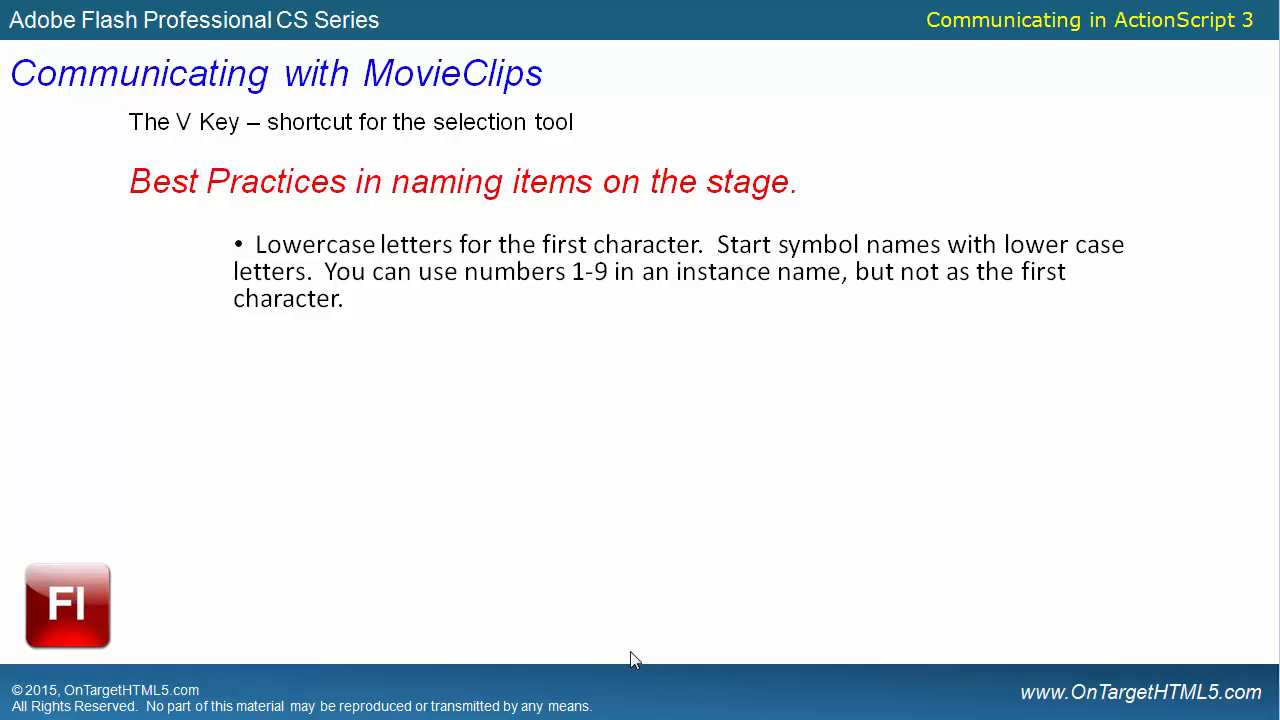
pyautogui.press('Right')
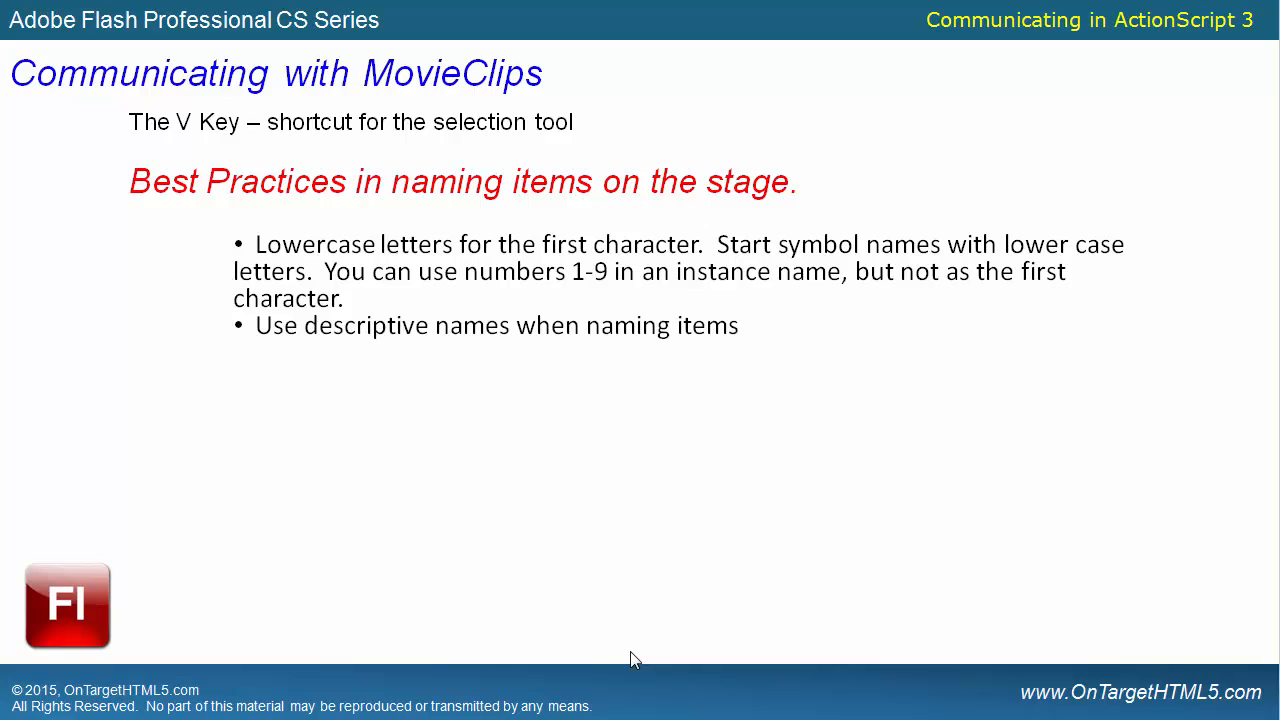